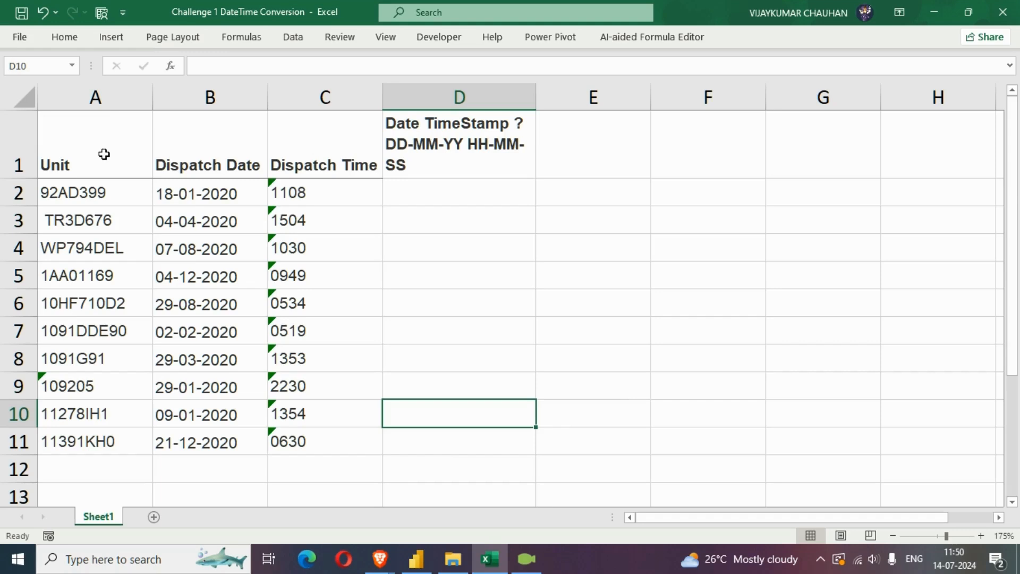
Examine the Unit, Dispatch Date, Dispatch Time and Date TimeStamp columns in the source worksheet.
left_click(134, 101)
left_click(105, 165)
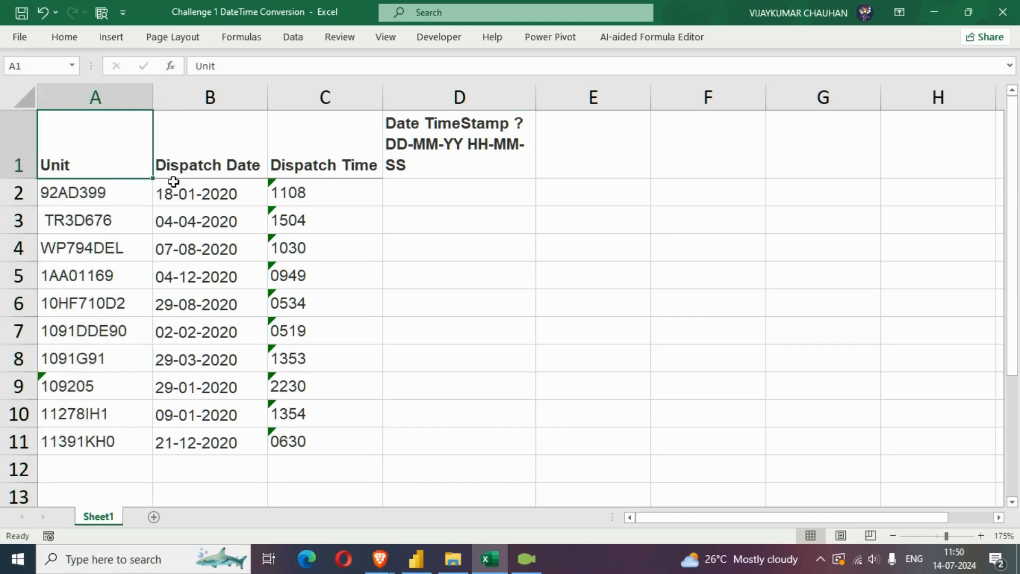
left_click(177, 161)
left_click(350, 162)
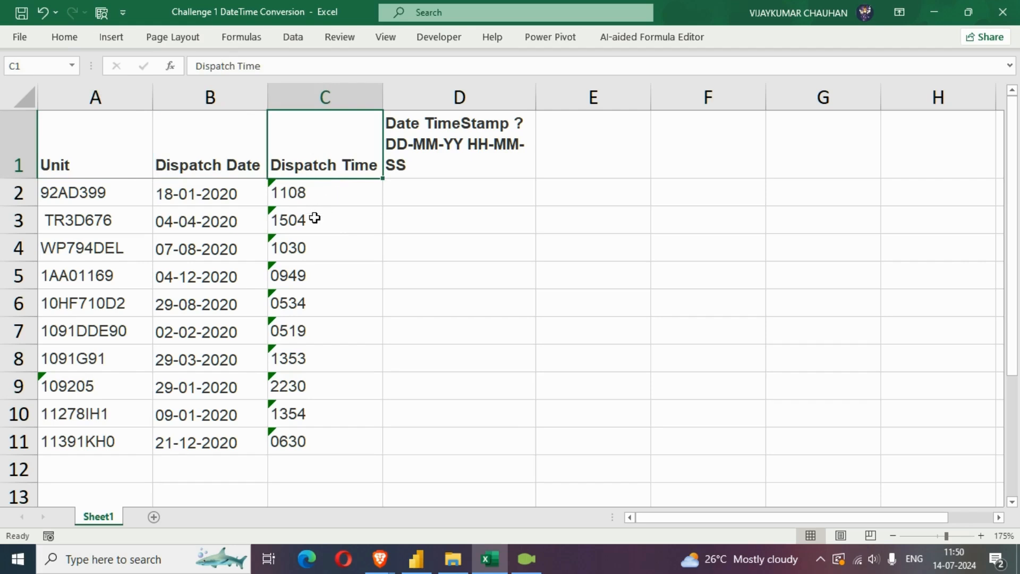
left_click(452, 163)
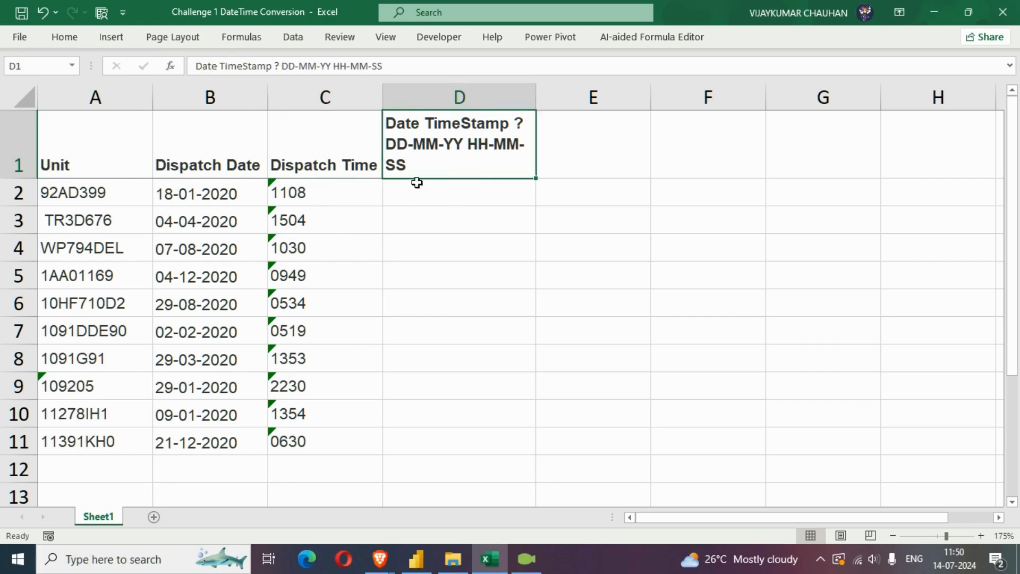
left_click(242, 145)
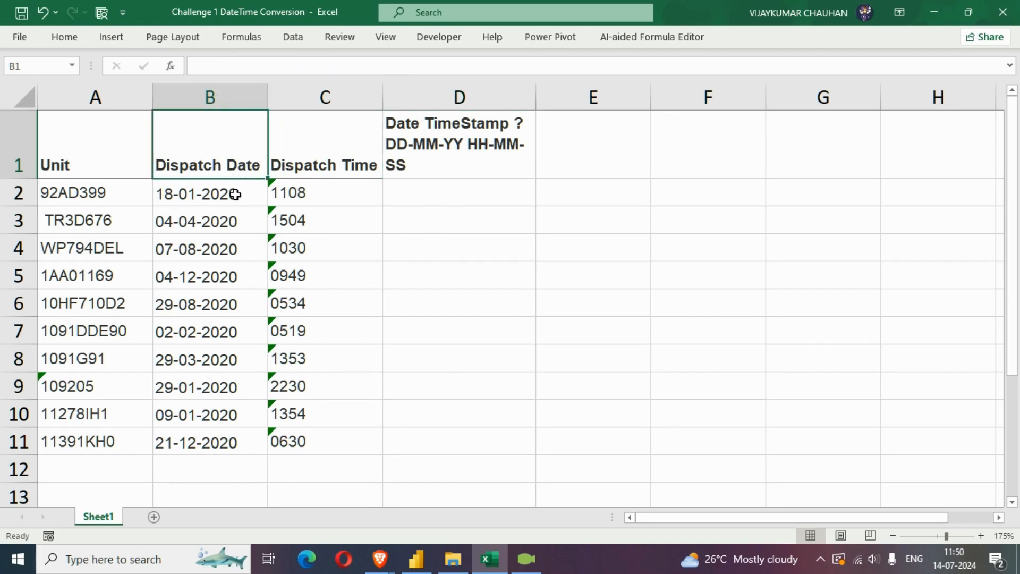
left_click(254, 181)
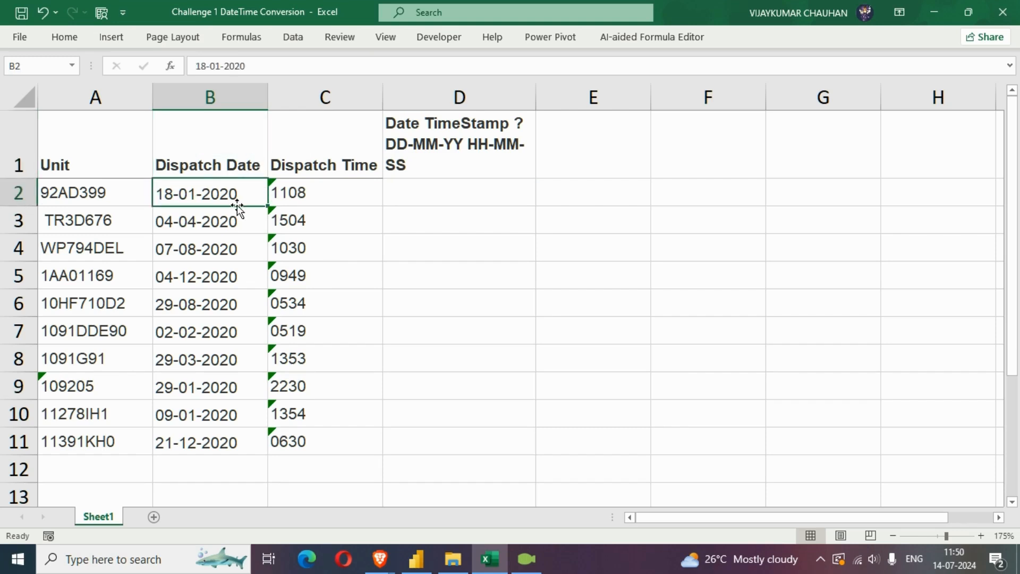
left_click(310, 157)
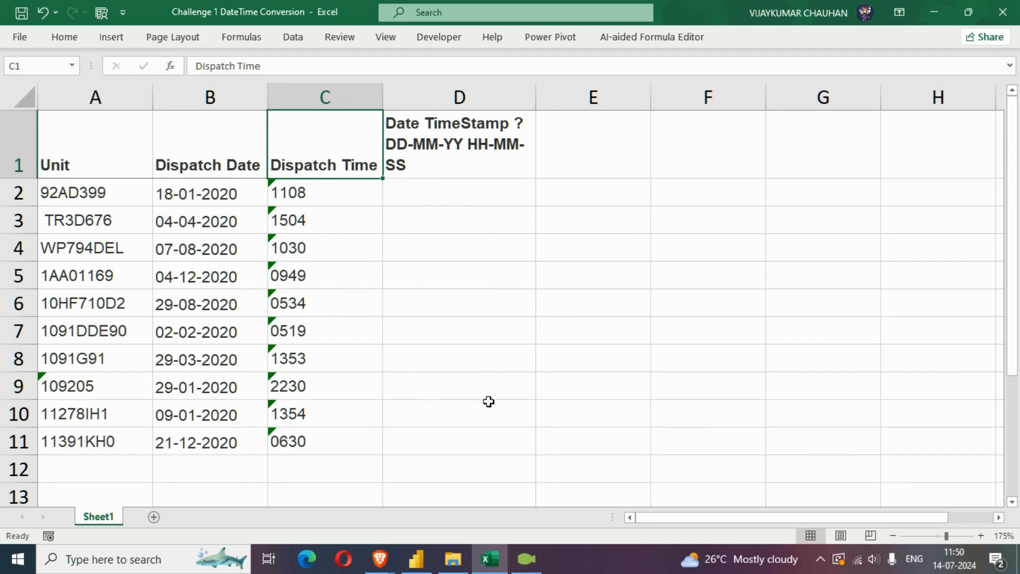
Switch to Power BI Desktop and import Sheet1 of the Challenge 1 DateTime Conversion workbook for transforming in Power Query.
left_click(416, 559)
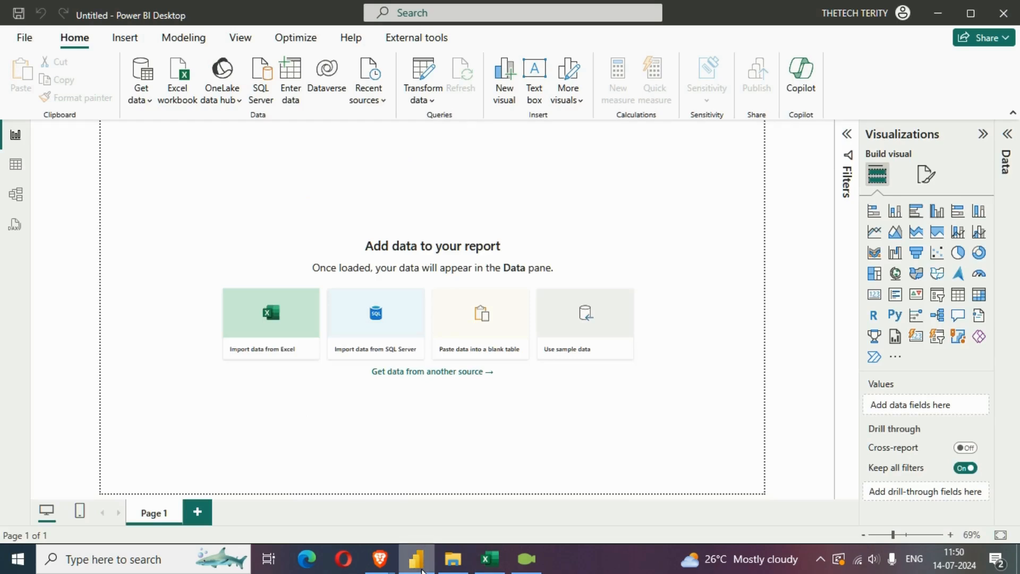
left_click(263, 348)
left_click(467, 185)
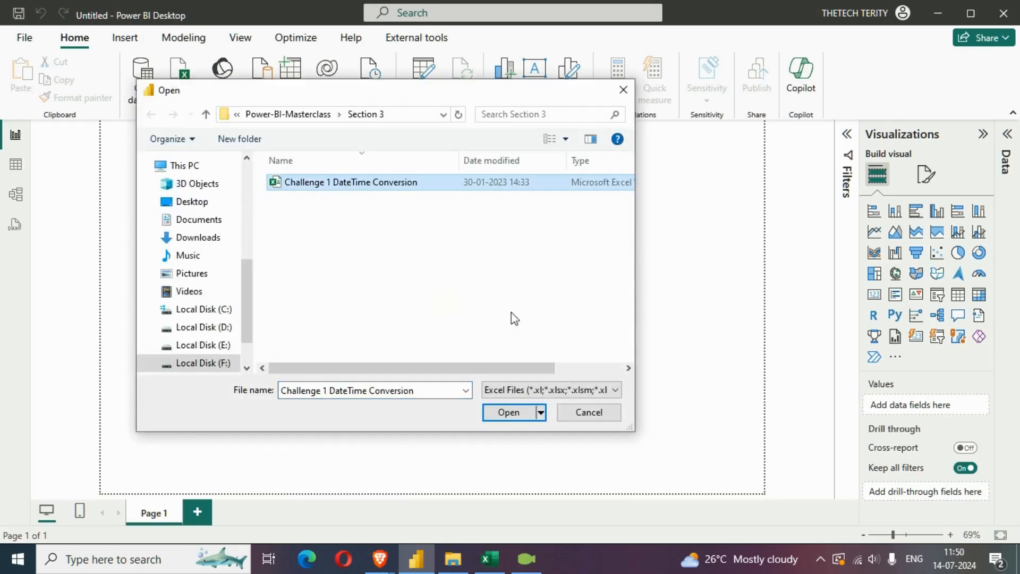
left_click(508, 412)
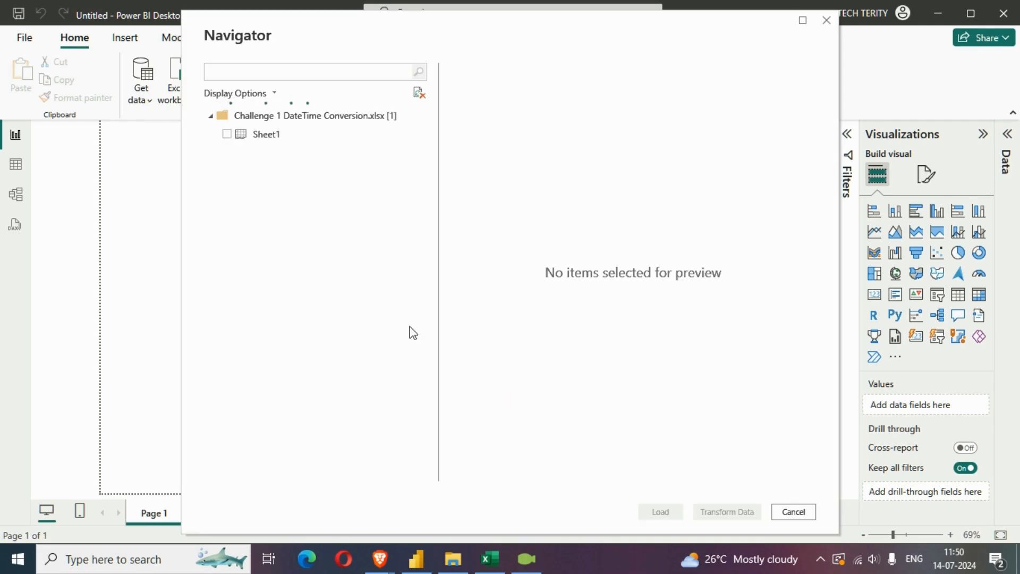
left_click(226, 134)
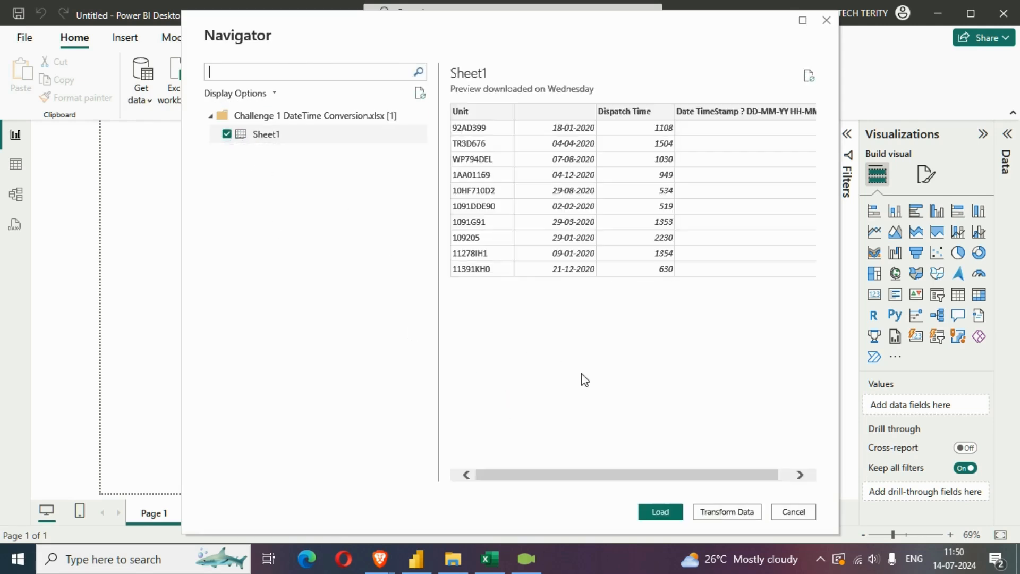
left_click(721, 513)
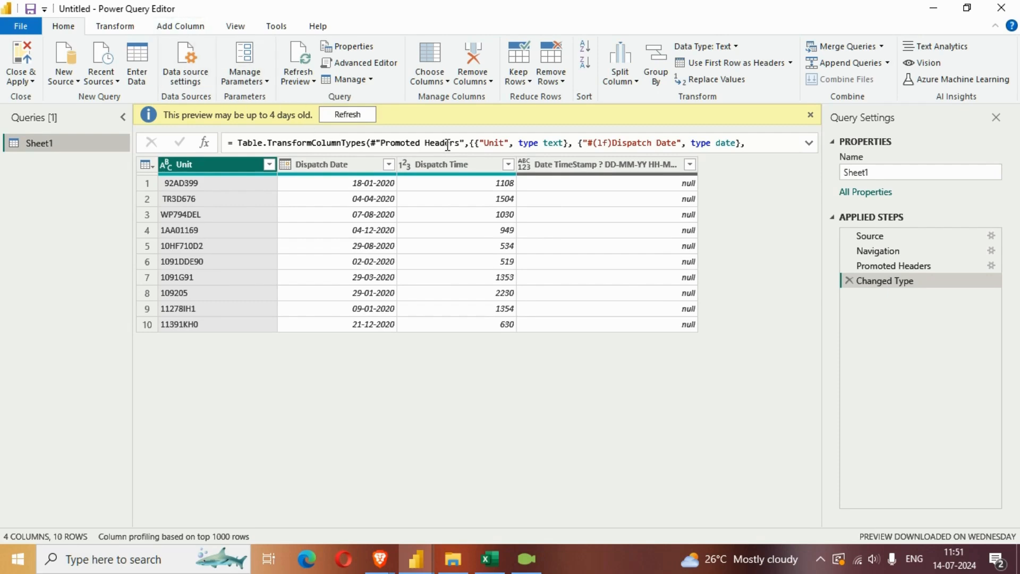
Refresh the outdated data preview and remove the empty Date TimeStamp column from the query.
left_click(370, 116)
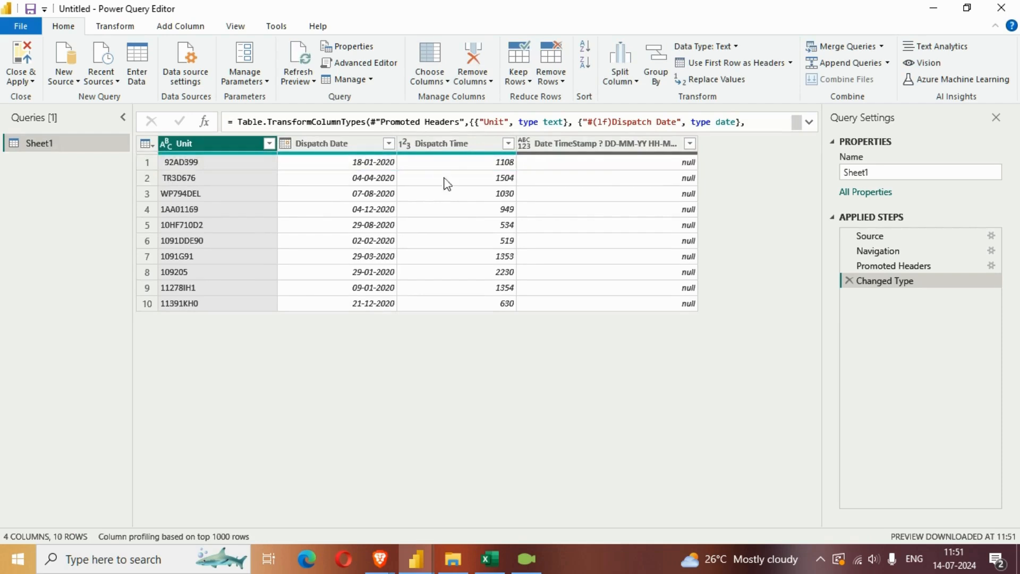
left_click(631, 145)
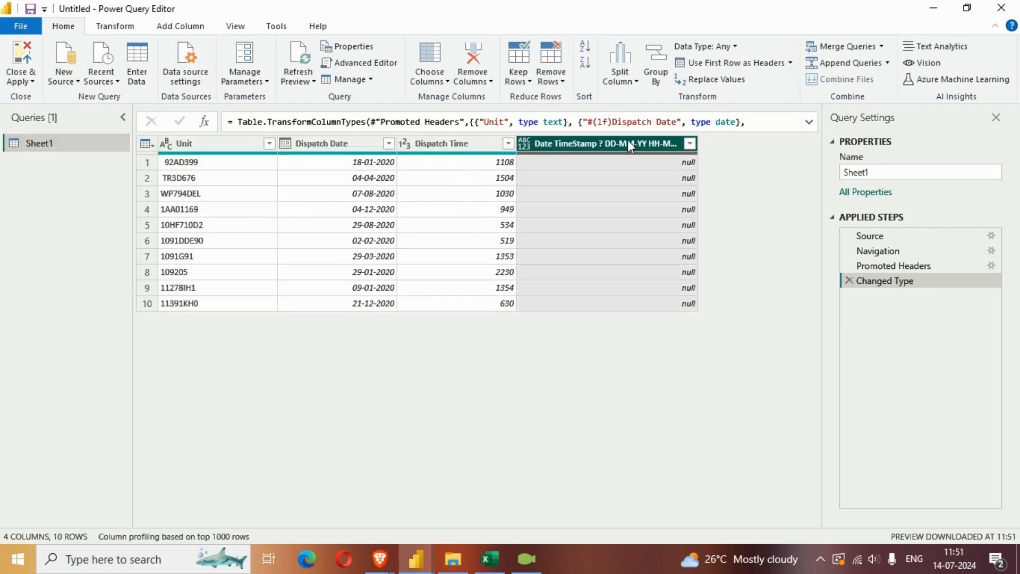
key("Delete")
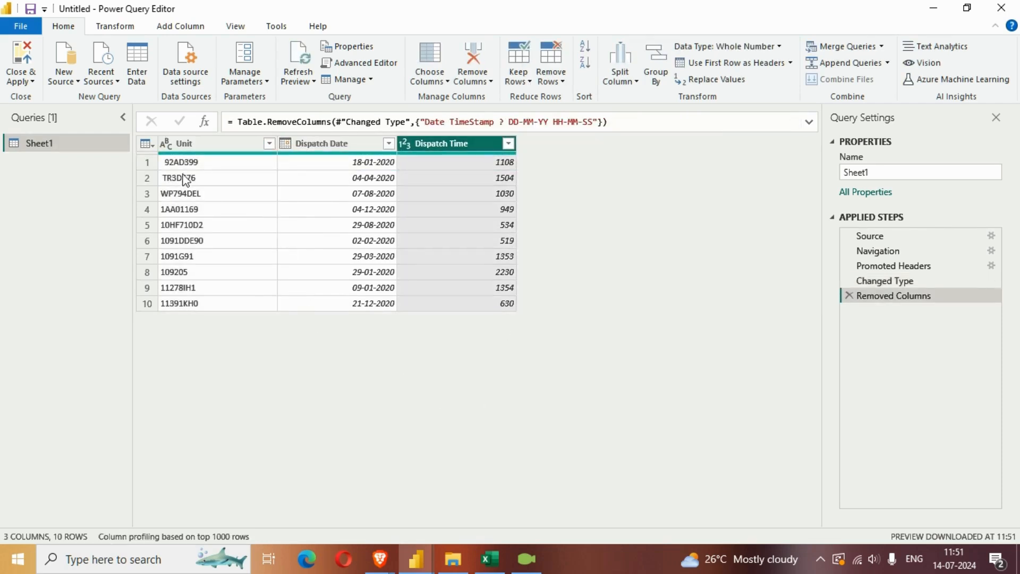
Try to convert the Dispatch Time column from whole number directly to the Time data type, and delete that applied step.
left_click(346, 148)
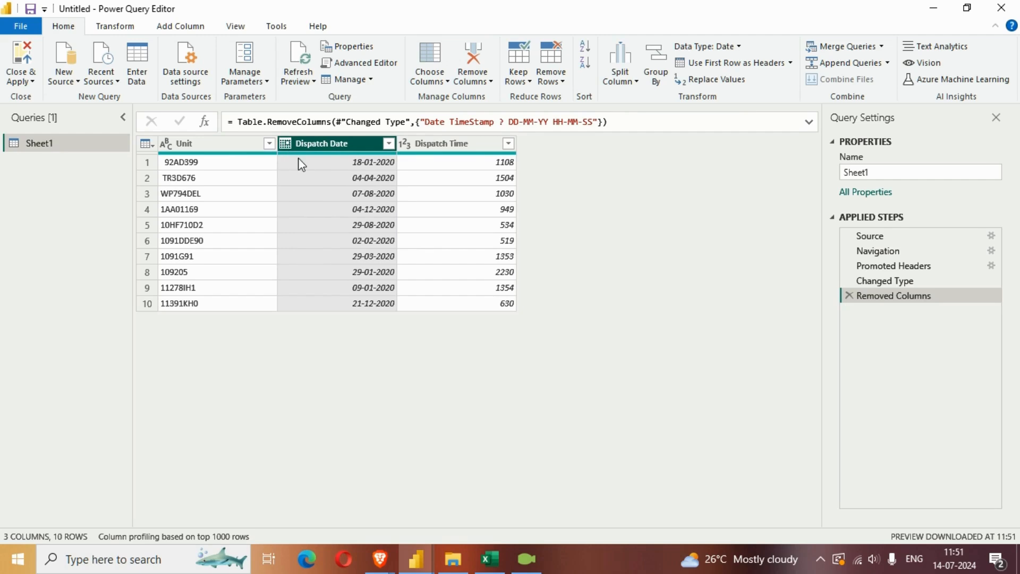
left_click(478, 147)
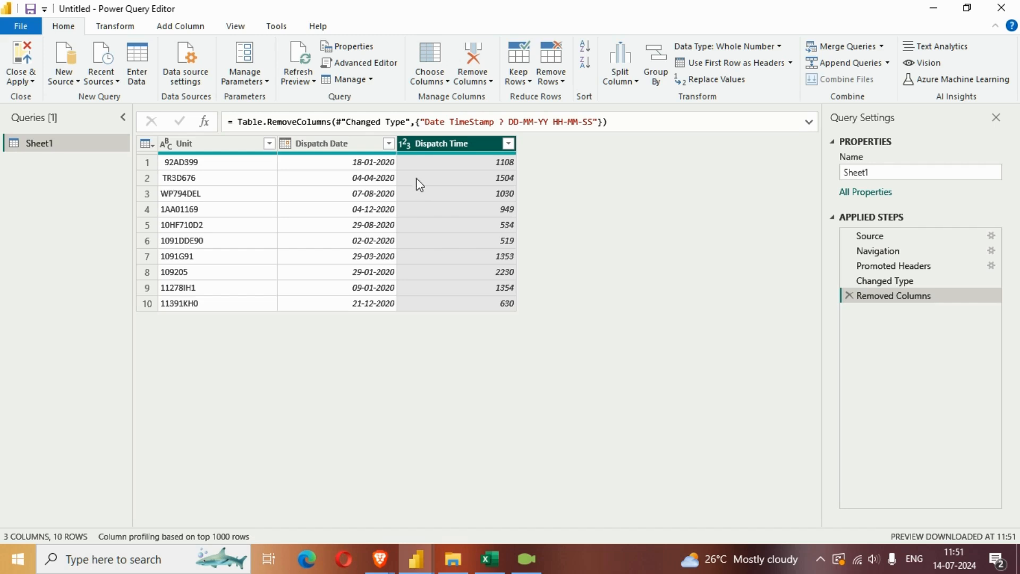
left_click(405, 144)
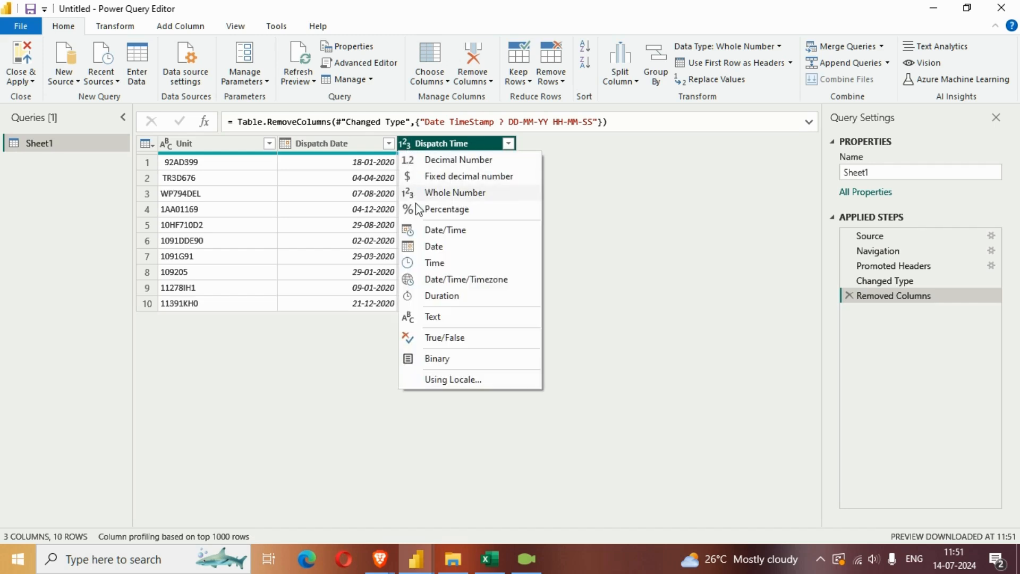
left_click(435, 264)
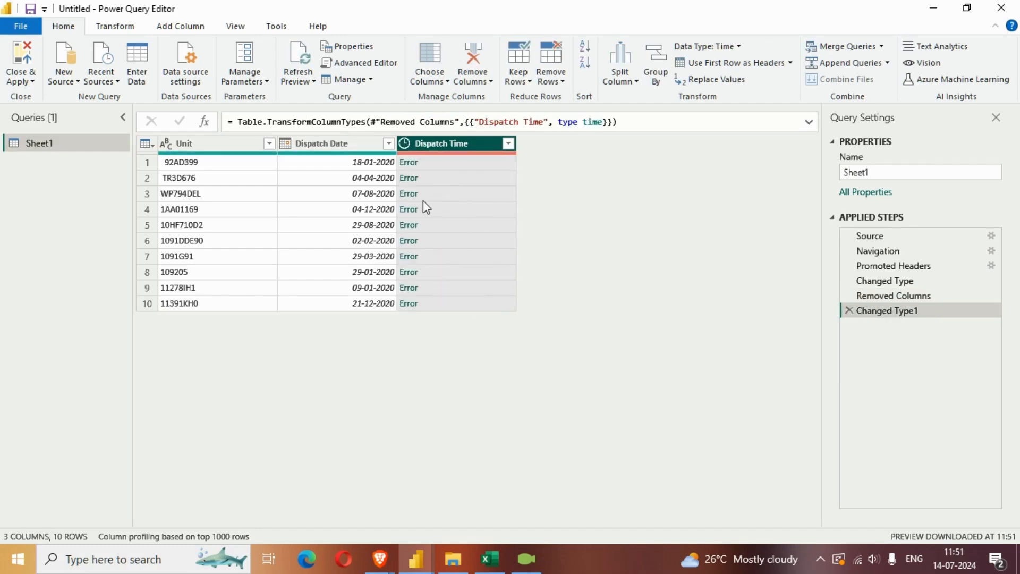
left_click(849, 310)
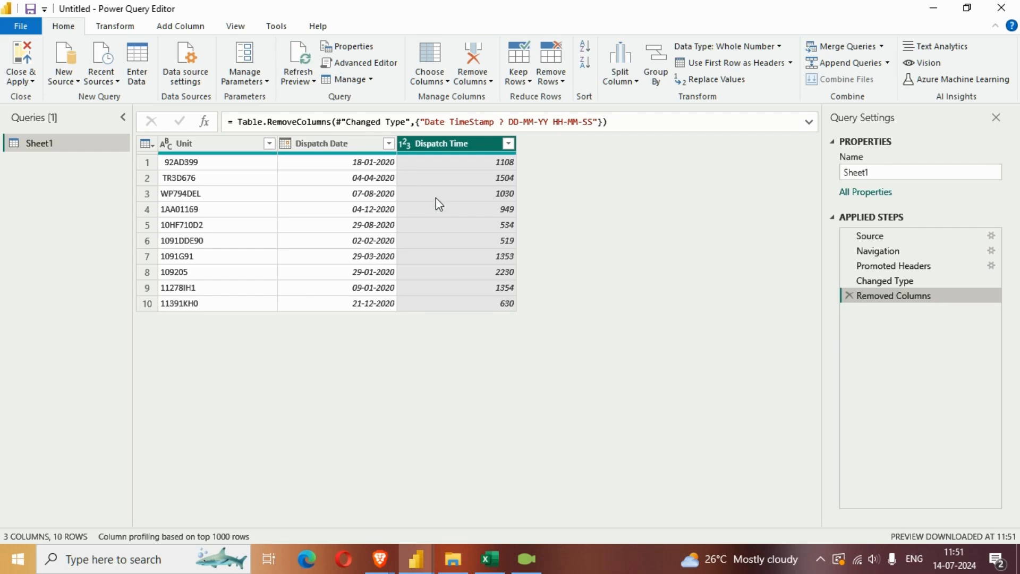
Change the data type of the Dispatch Time column to Text.
left_click(405, 145)
left_click(454, 318)
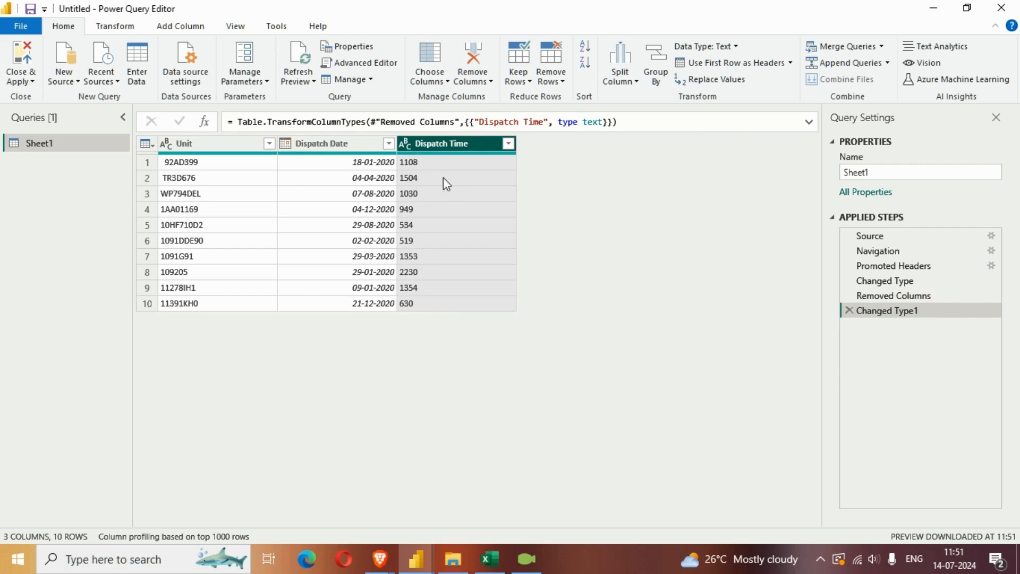
left_click(406, 145)
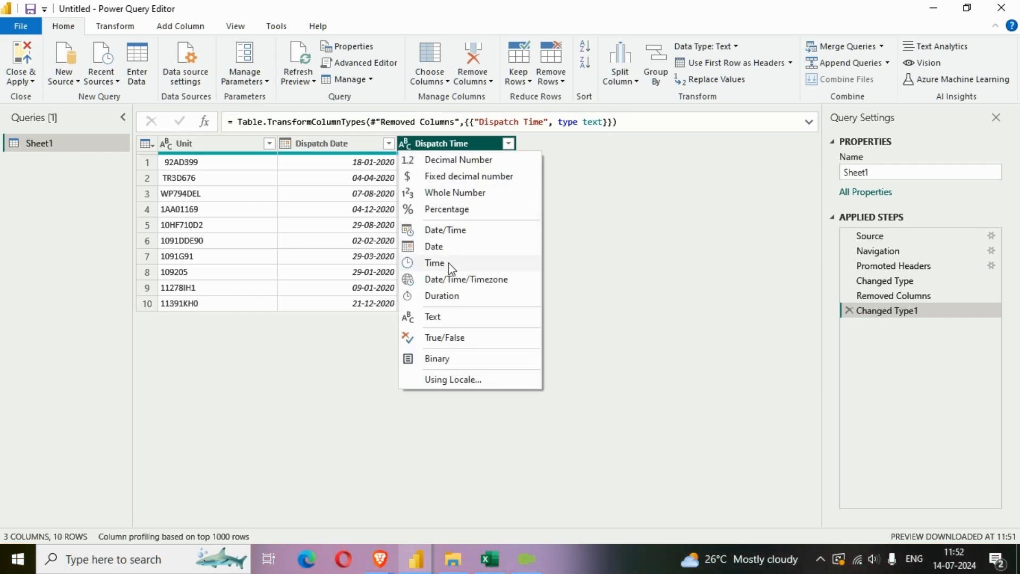
left_click(473, 361)
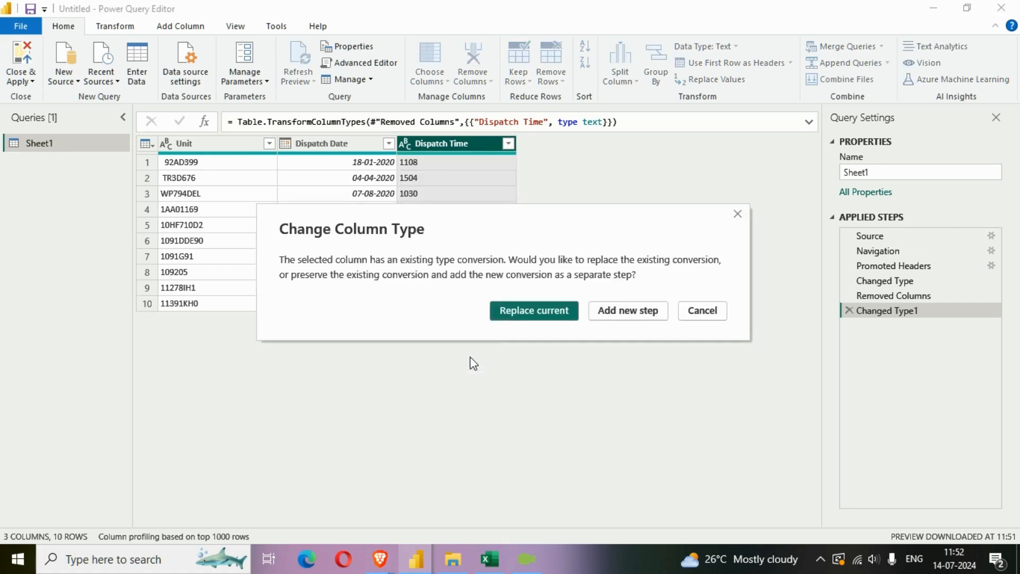
left_click(738, 215)
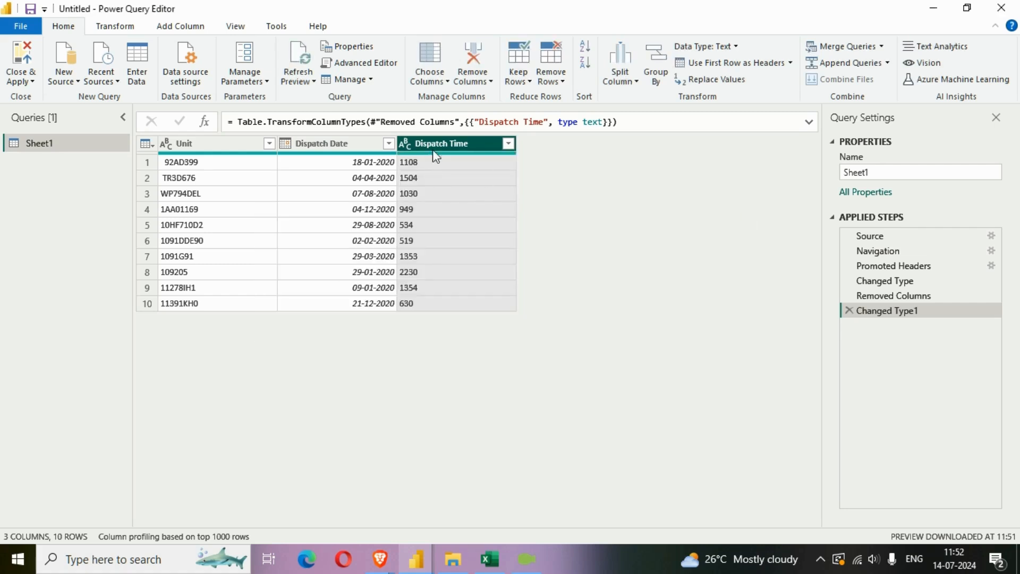
Try to convert the Dispatch Time column to the Time data type using the English (India) locale.
left_click(414, 150)
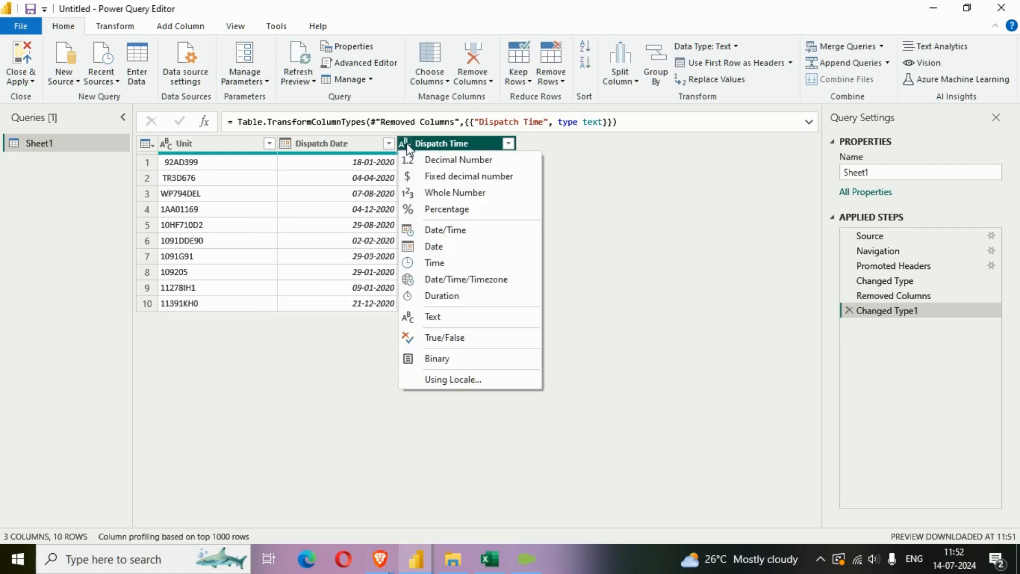
left_click(462, 380)
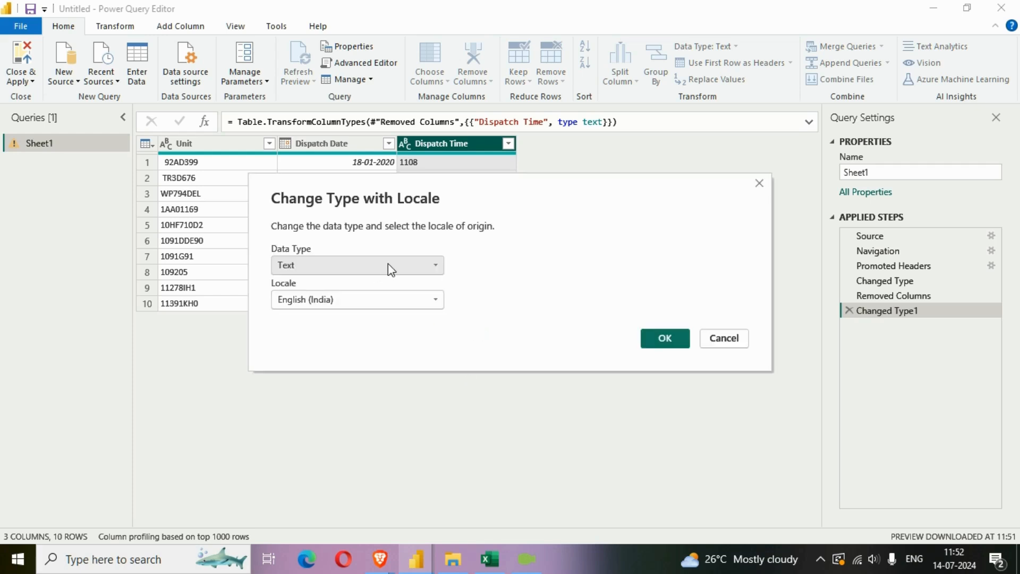
left_click(388, 264)
left_click(336, 373)
left_click(658, 396)
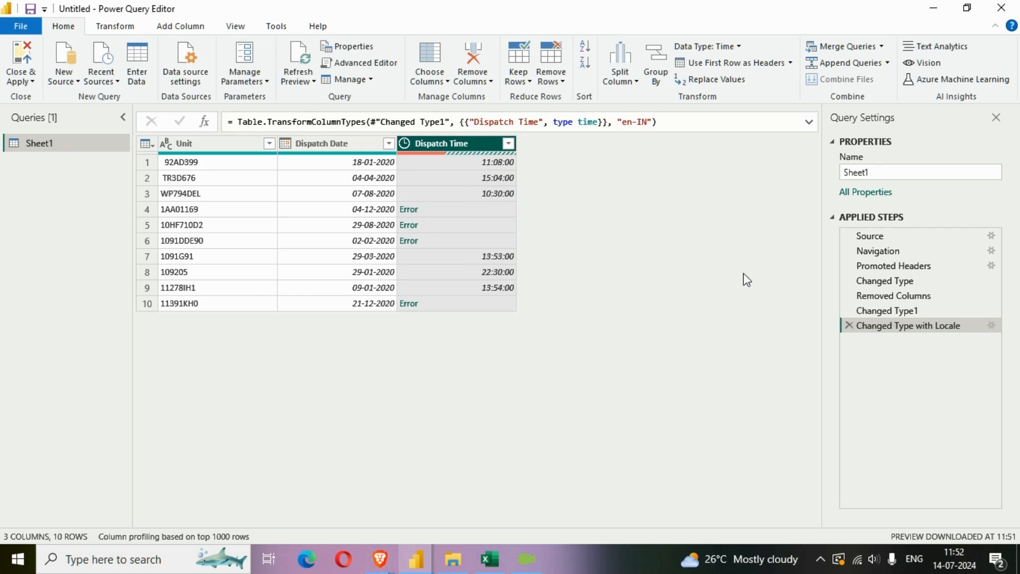
Compare the Dispatch Time values before and after the locale-based conversion, and delete the Changed Type with Locale step.
left_click(851, 311)
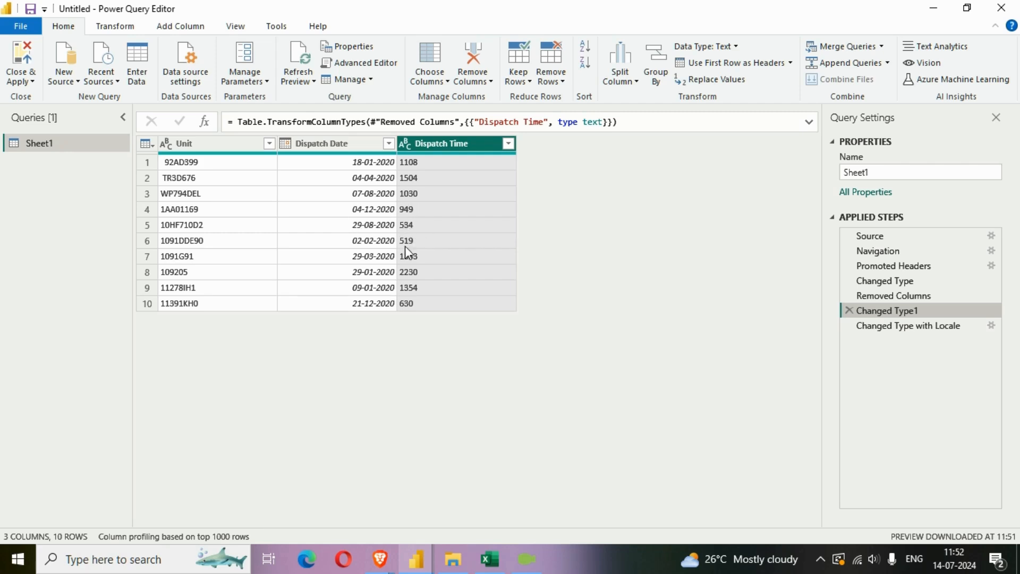
left_click(872, 326)
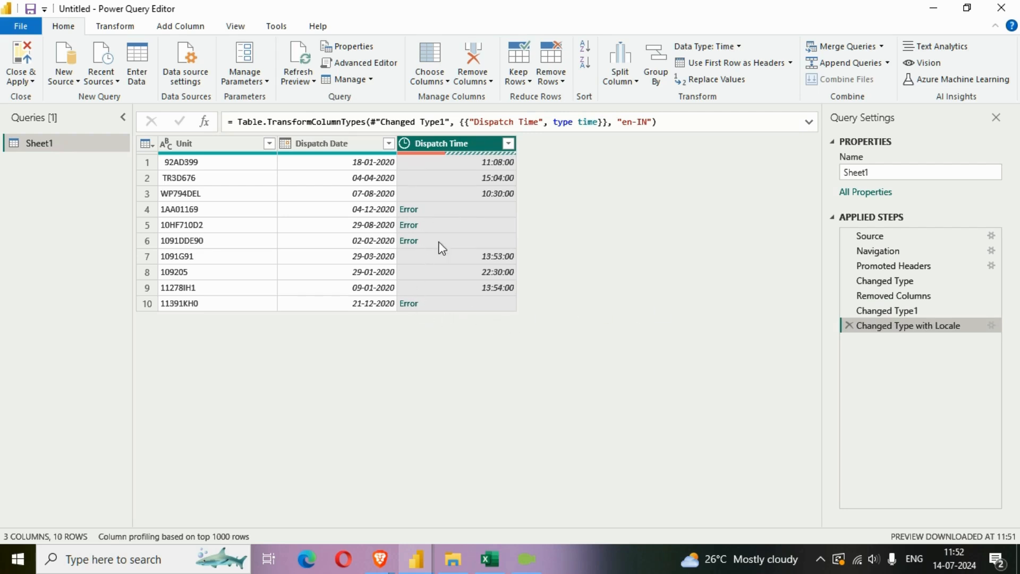
left_click(882, 310)
left_click(856, 325)
left_click(849, 324)
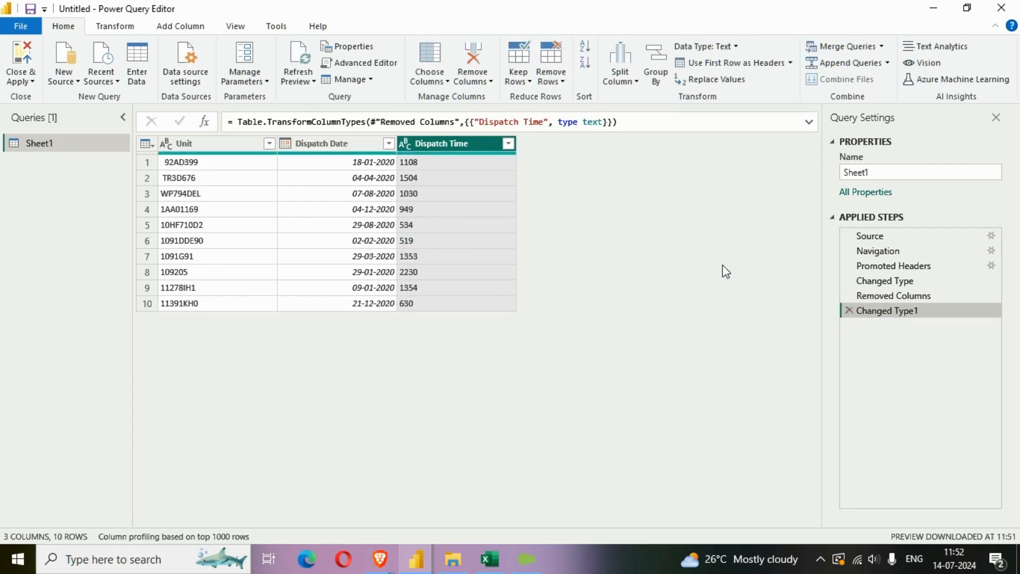
Try to convert the text Dispatch Time column to Time as a separate new step, and delete that step.
left_click(406, 144)
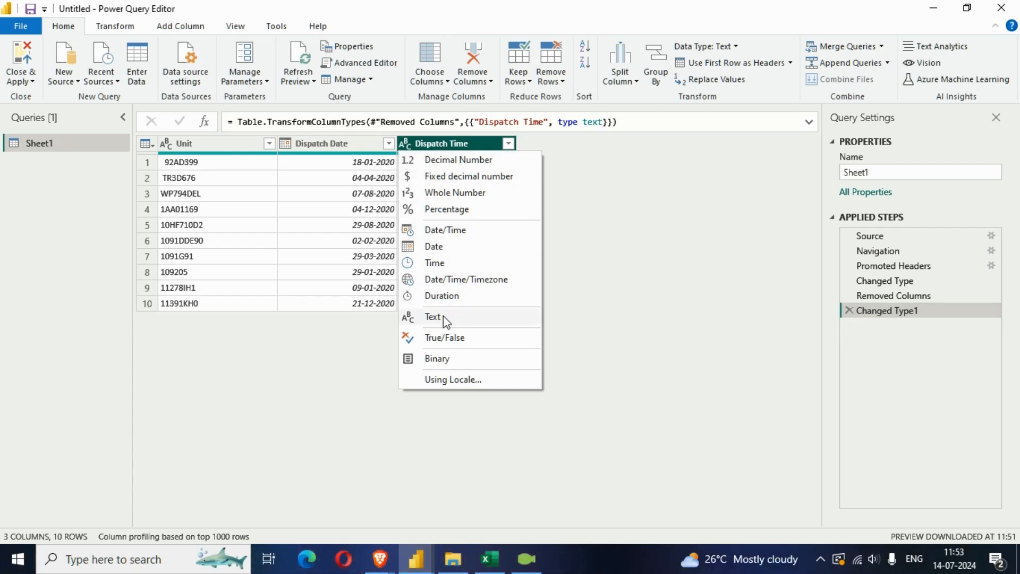
left_click(445, 263)
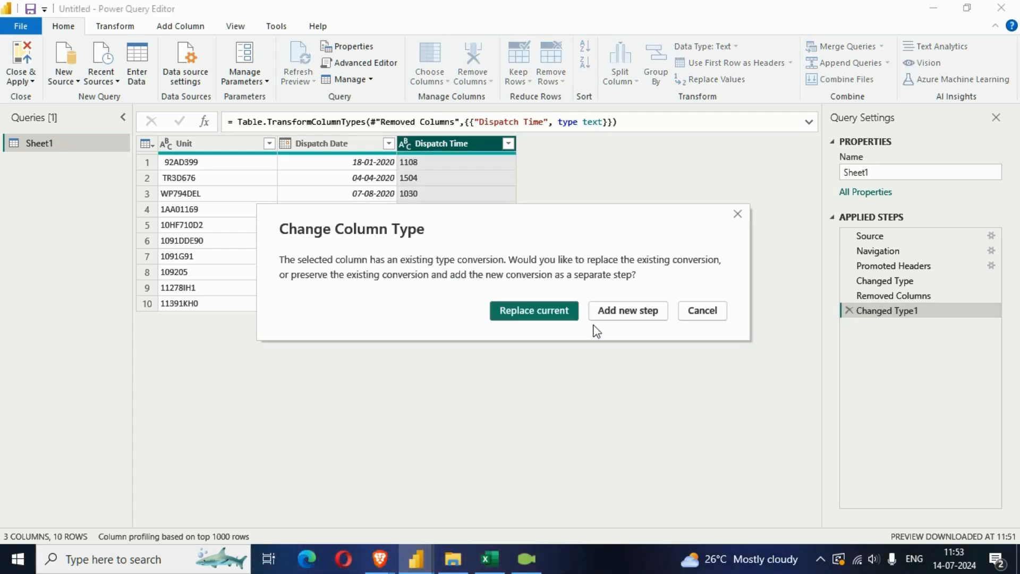
left_click(629, 315)
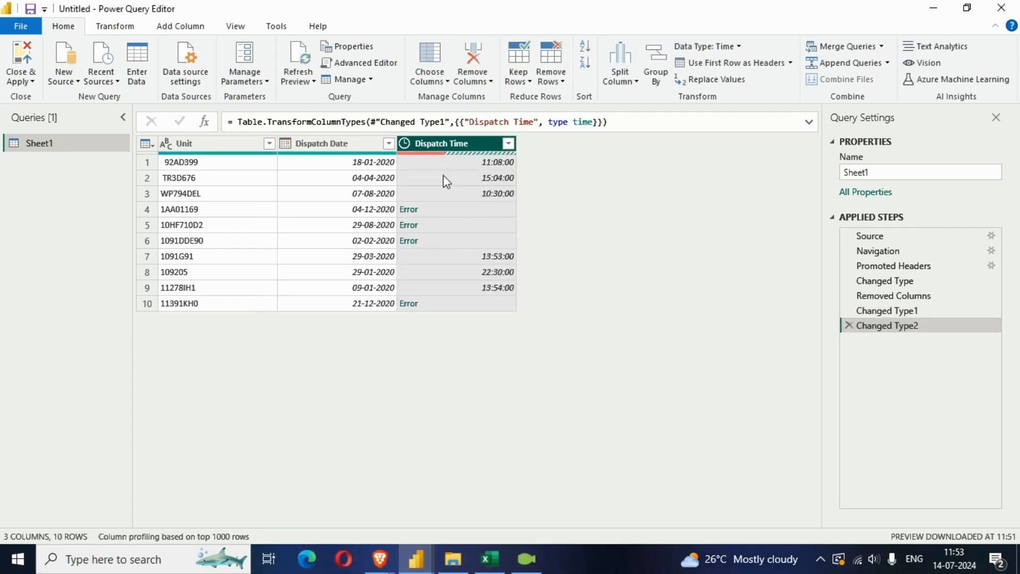
left_click(848, 325)
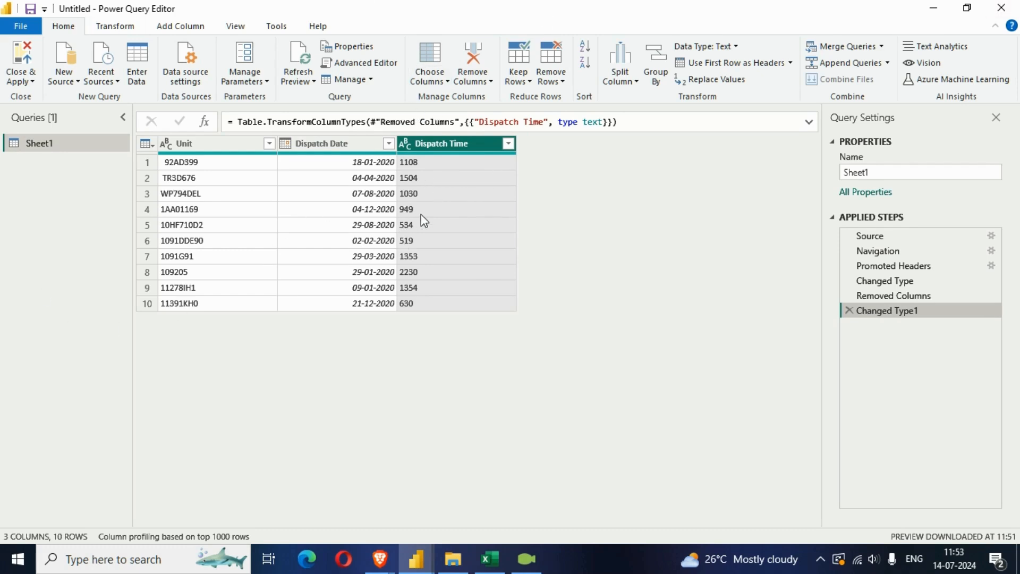
Switch to Excel to check how the dispatch time in cell C5 is written, and return to Power Query Editor.
left_click(492, 565)
left_click(300, 281)
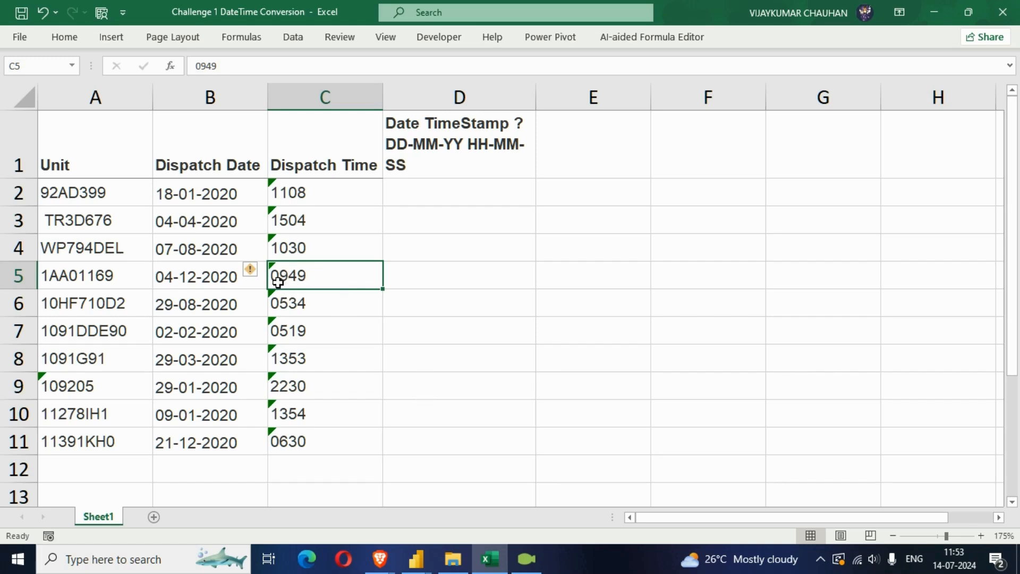
left_click(425, 558)
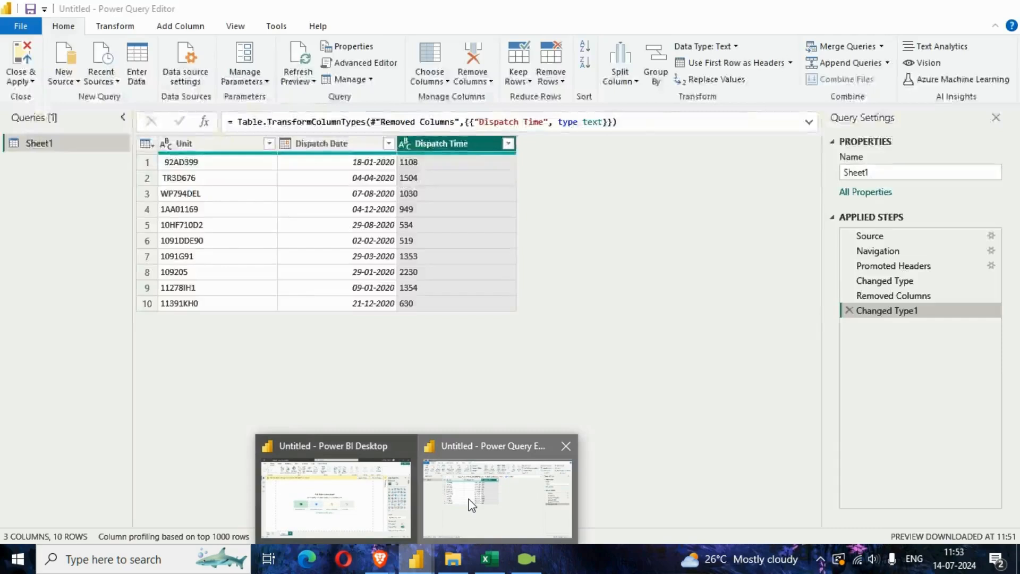
left_click(468, 499)
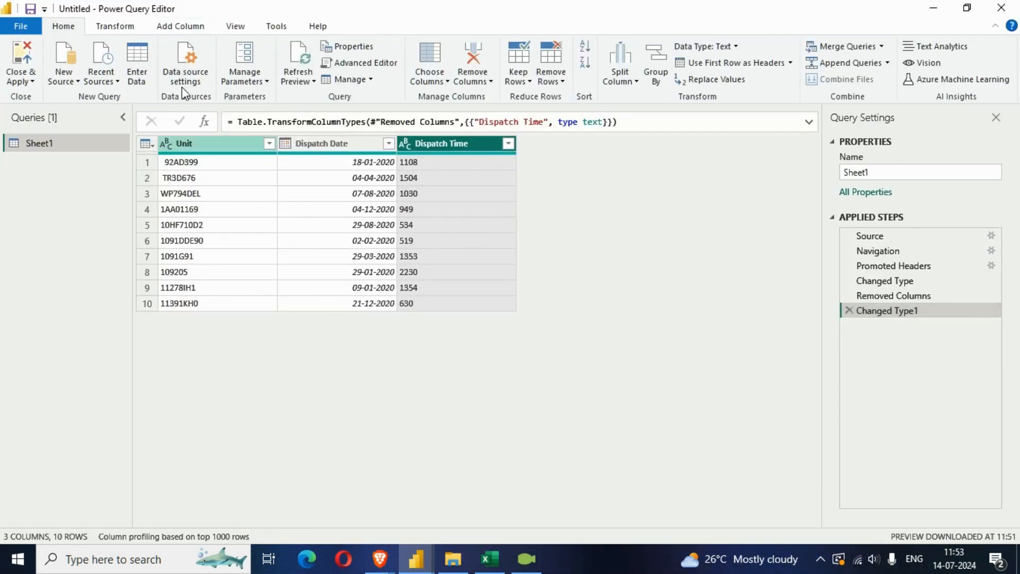
left_click(186, 30)
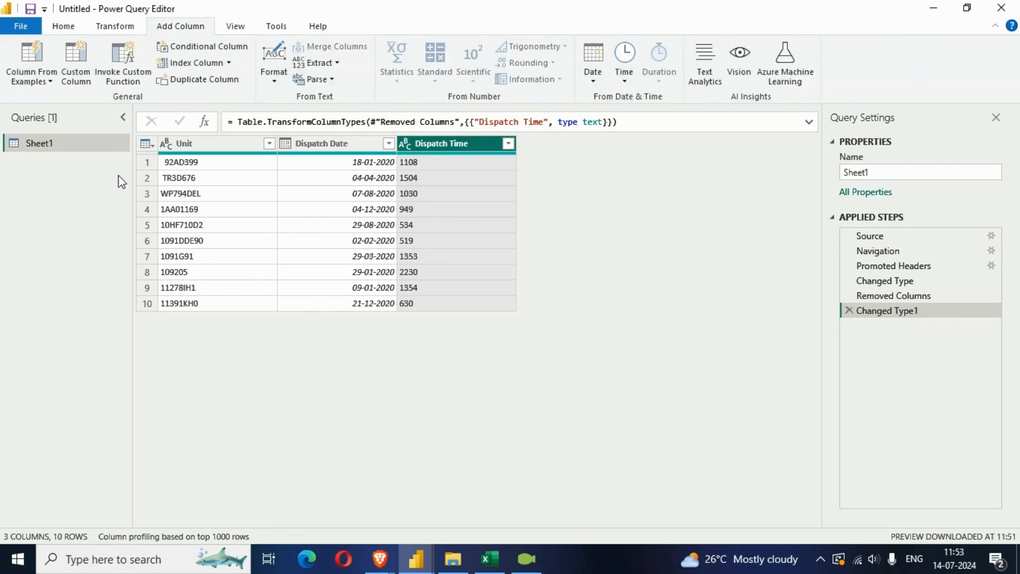
left_click(77, 75)
left_click_drag(315, 198, 269, 198)
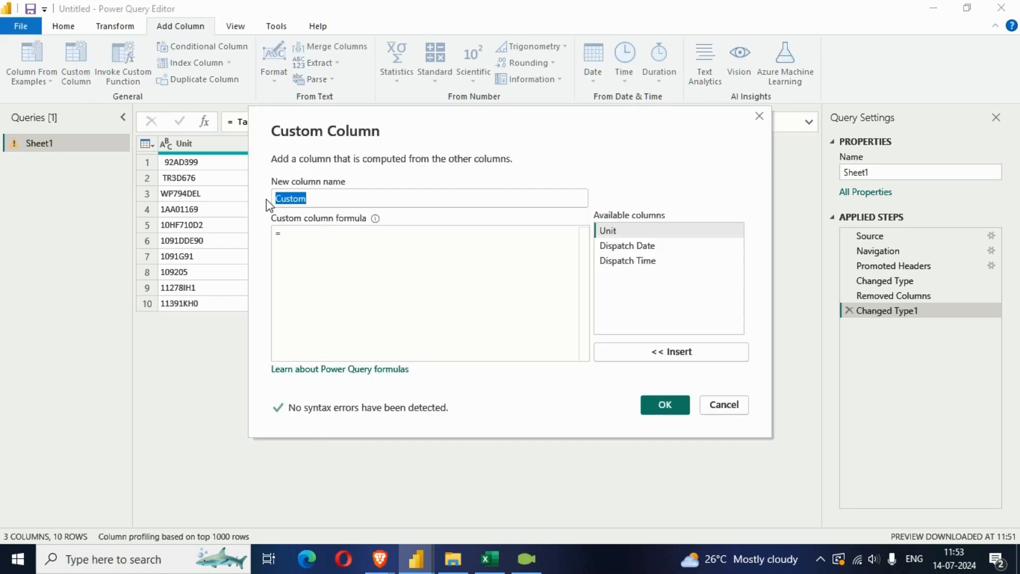
type("startingwith ")
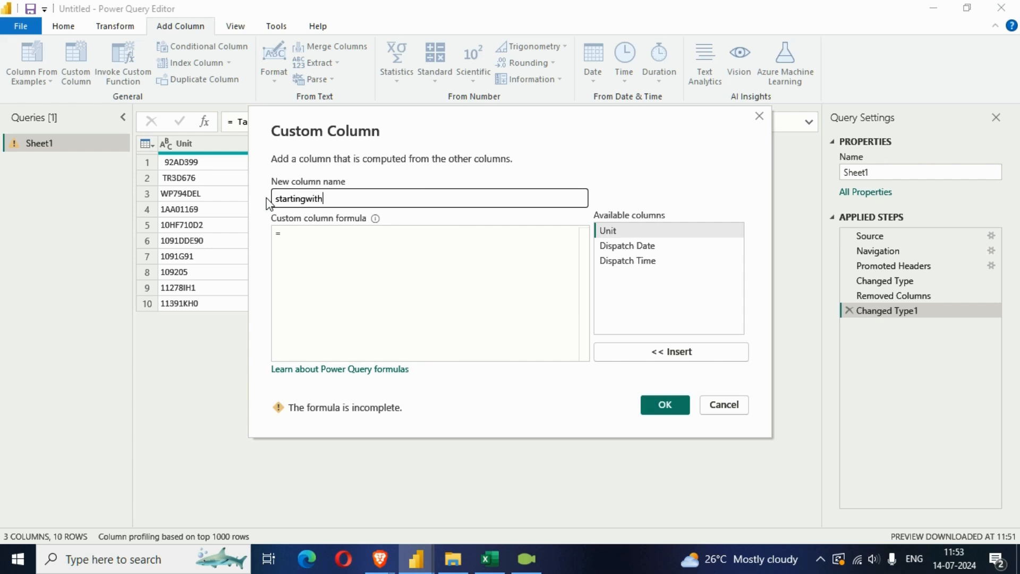
type("zero")
left_click(324, 233)
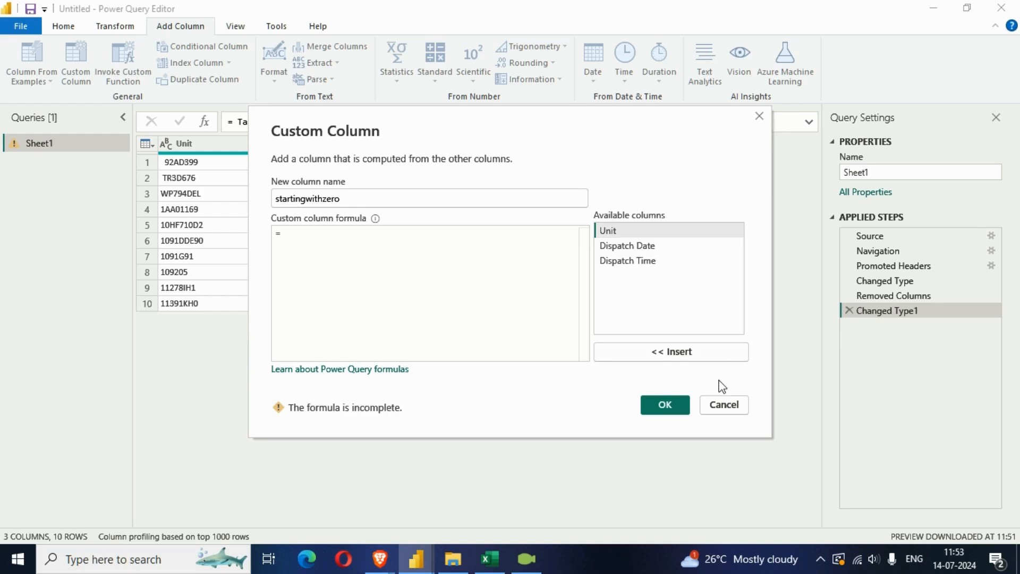
left_click(758, 116)
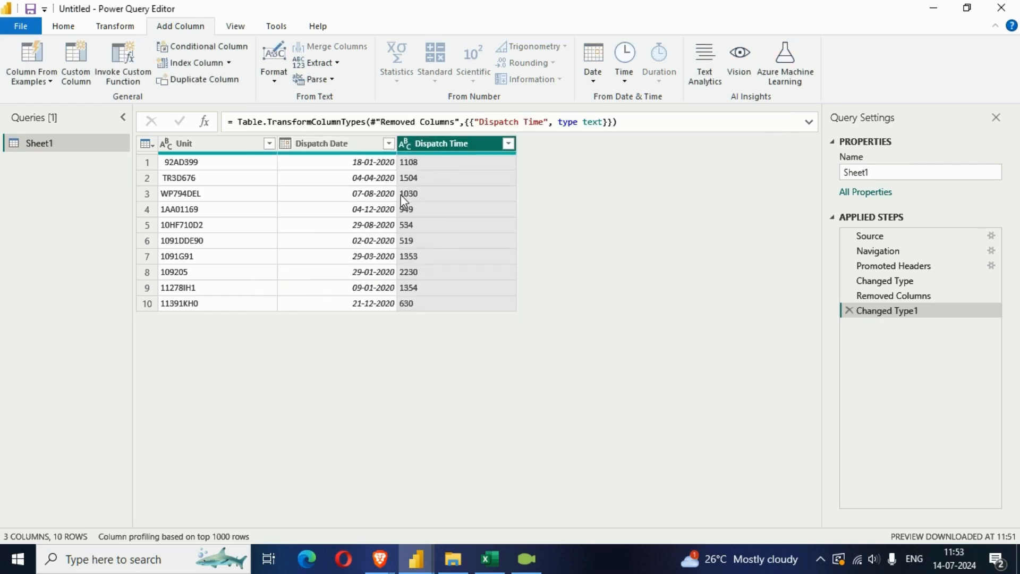
Start a new custom column and name it StartingZeros.
left_click(80, 79)
left_click_drag(319, 200, 272, 207)
type("Star")
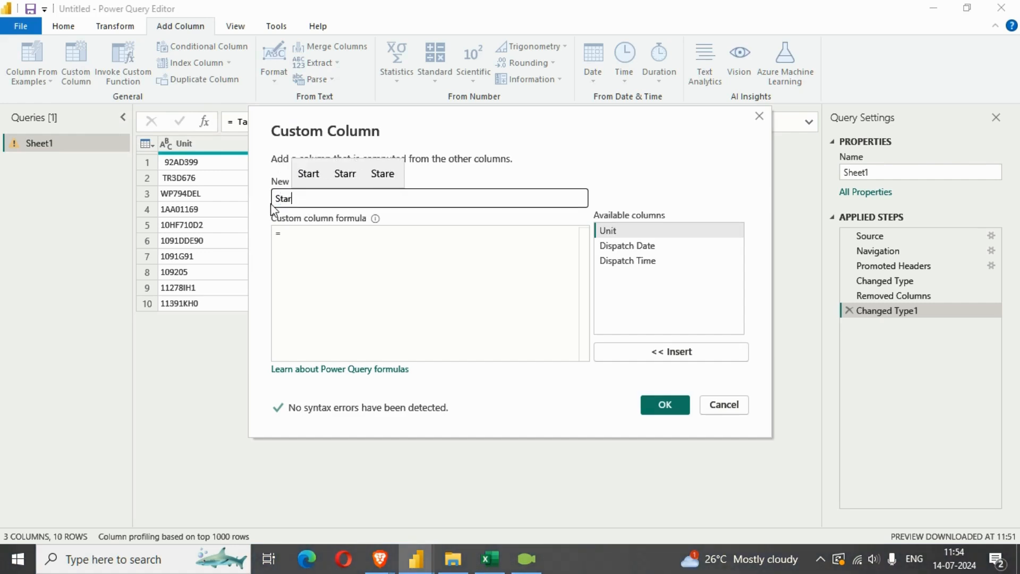
type("ting")
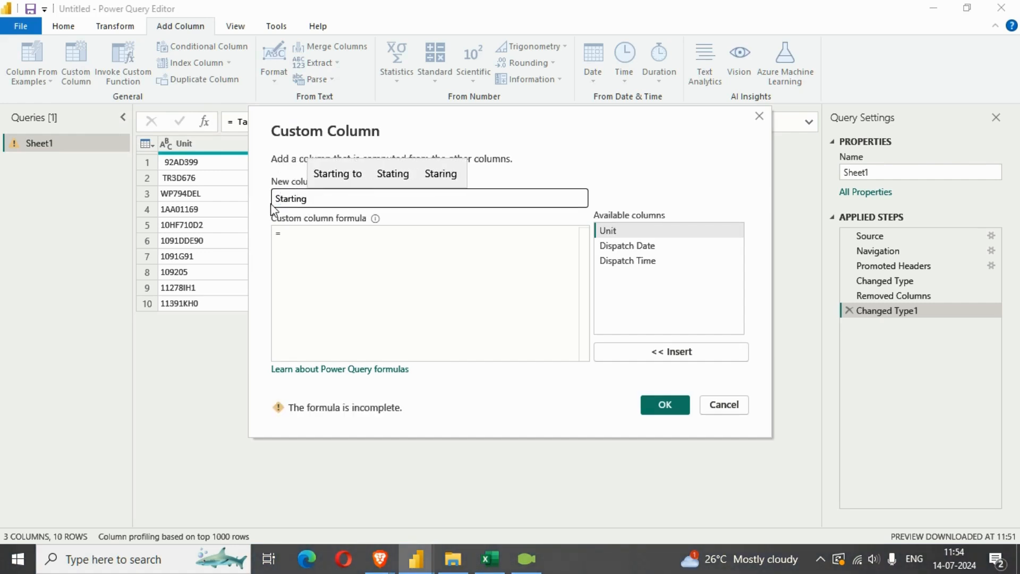
type("s")
key("BackSpace")
type("Zeros")
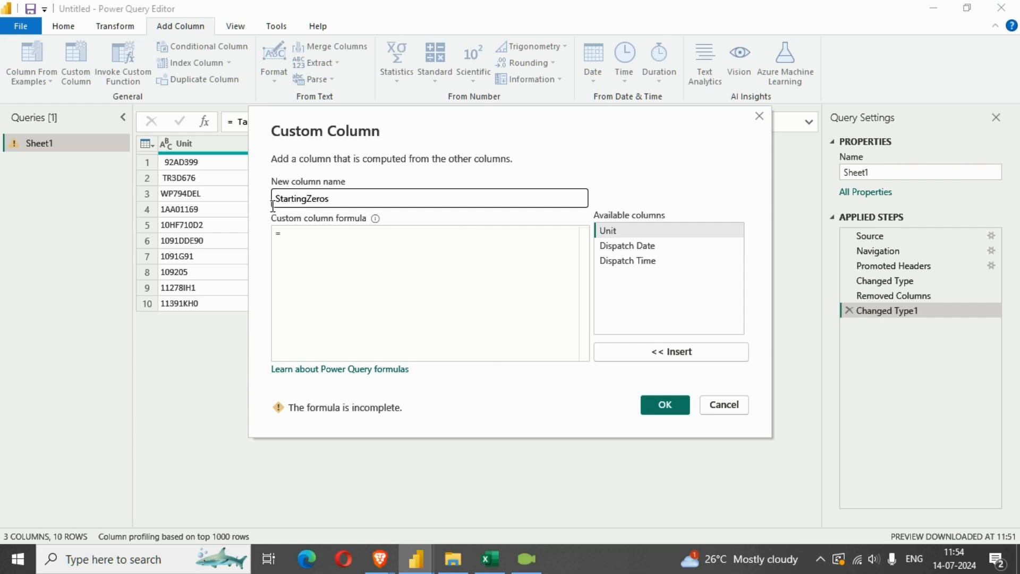
left_click(285, 234)
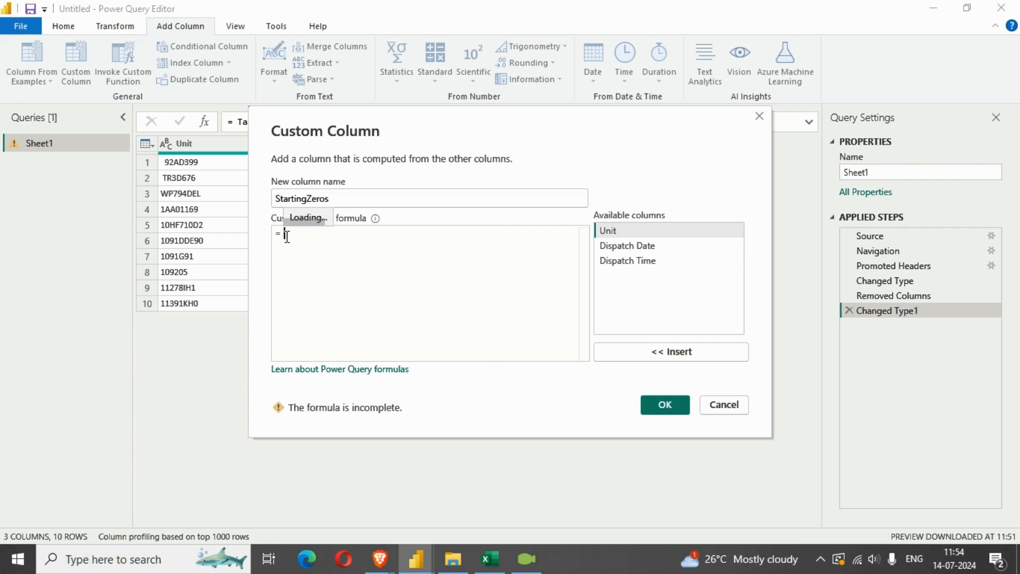
Insert the Text.PadStart function into the formula of the StartingZeros custom column.
type("tes")
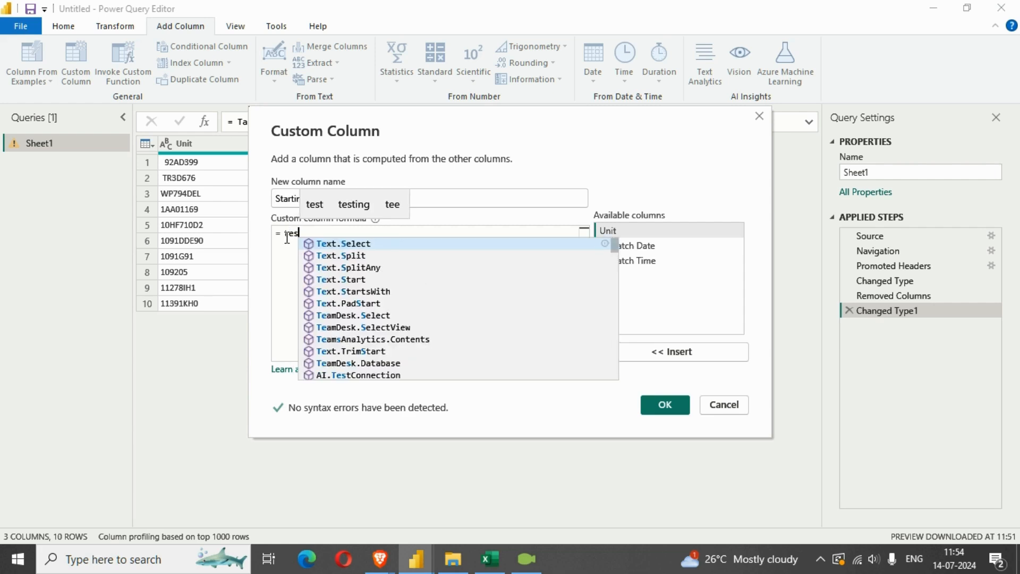
key("BackSpace")
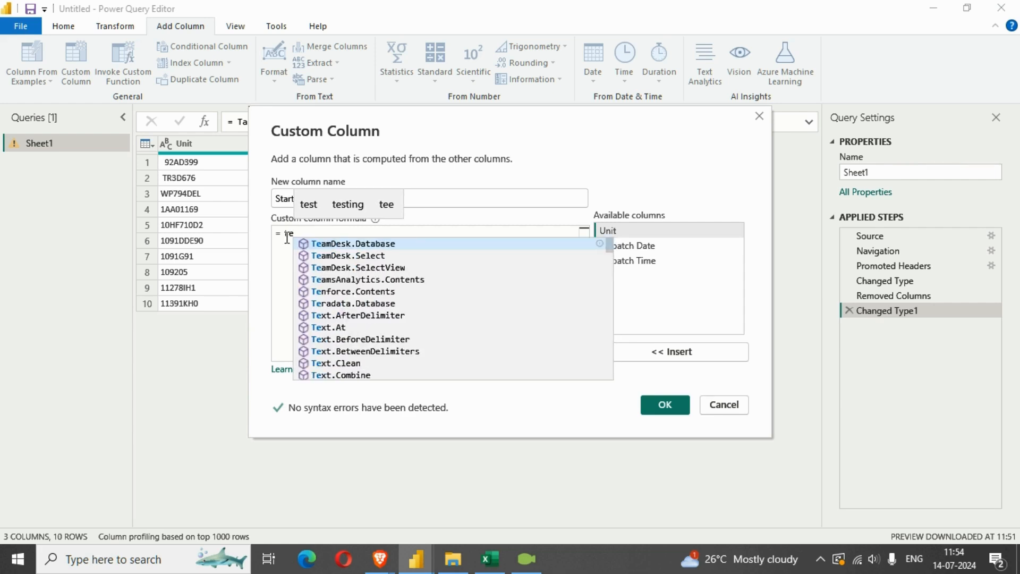
type("xt")
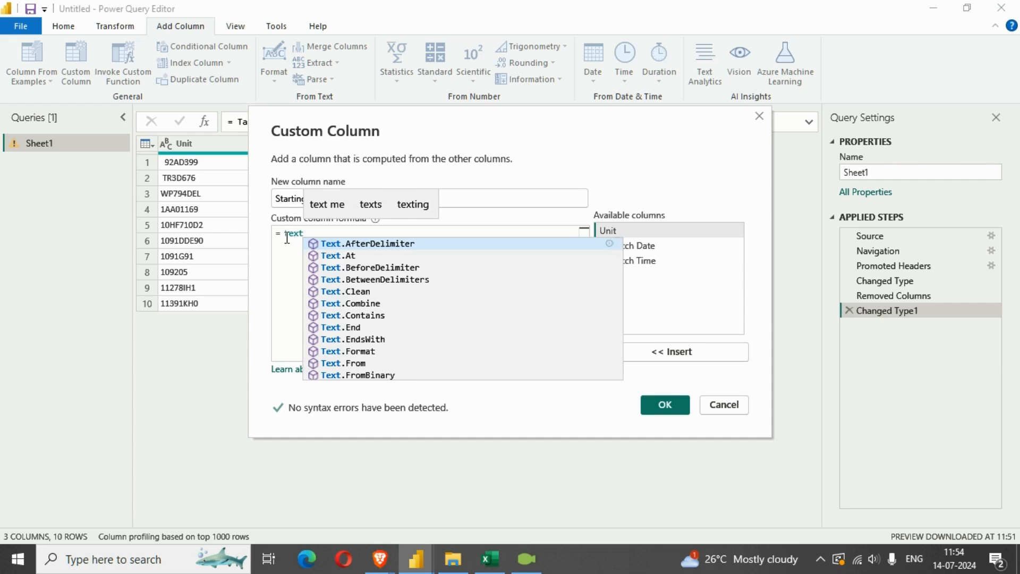
type(".")
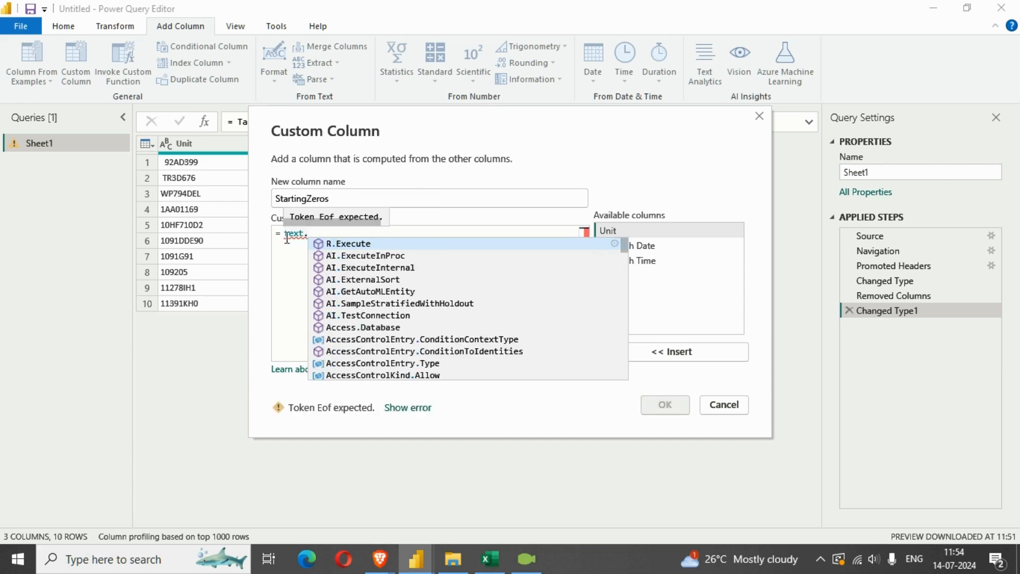
type("pad")
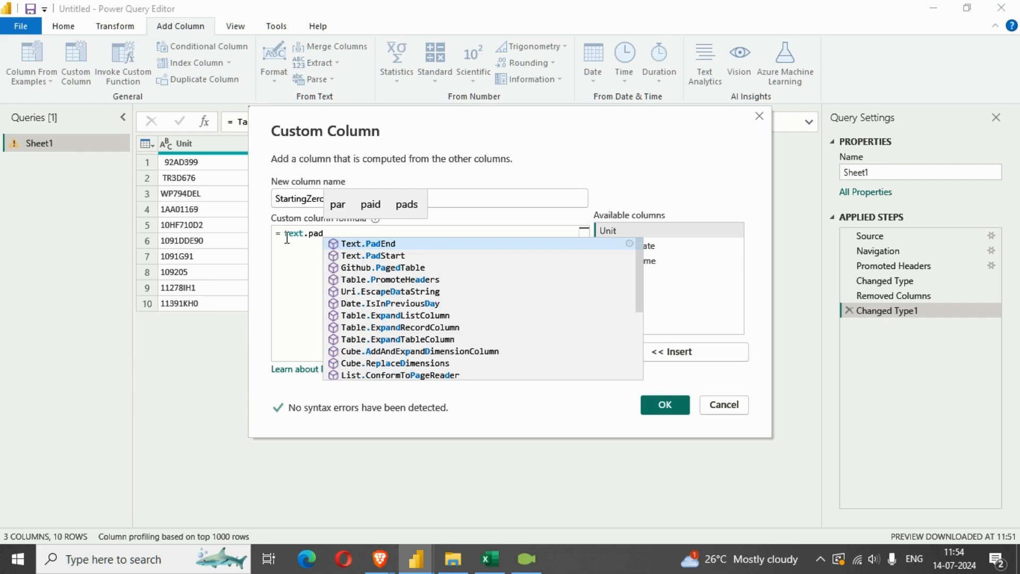
key("Down")
key("Up")
key("Down")
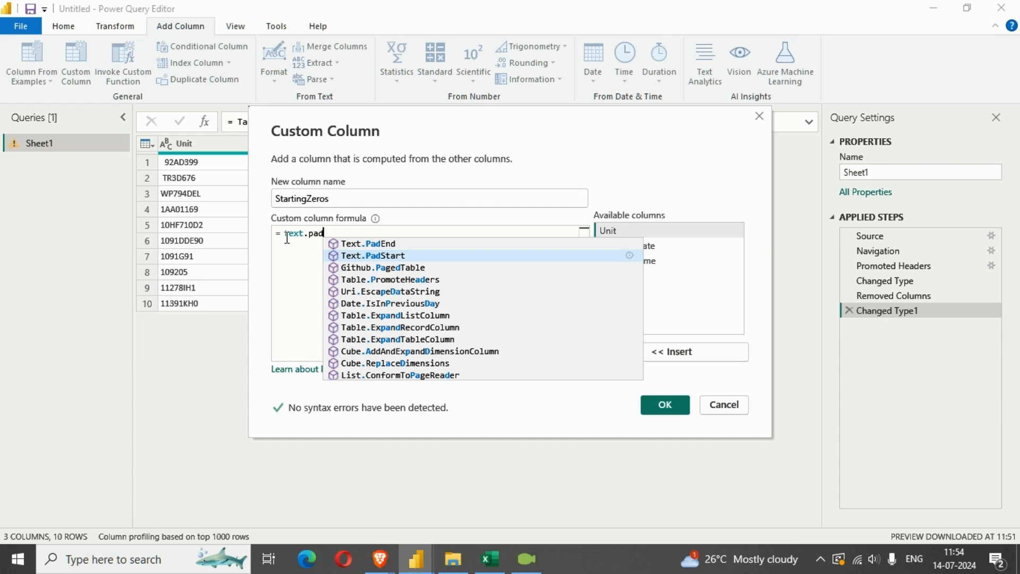
key("Tab")
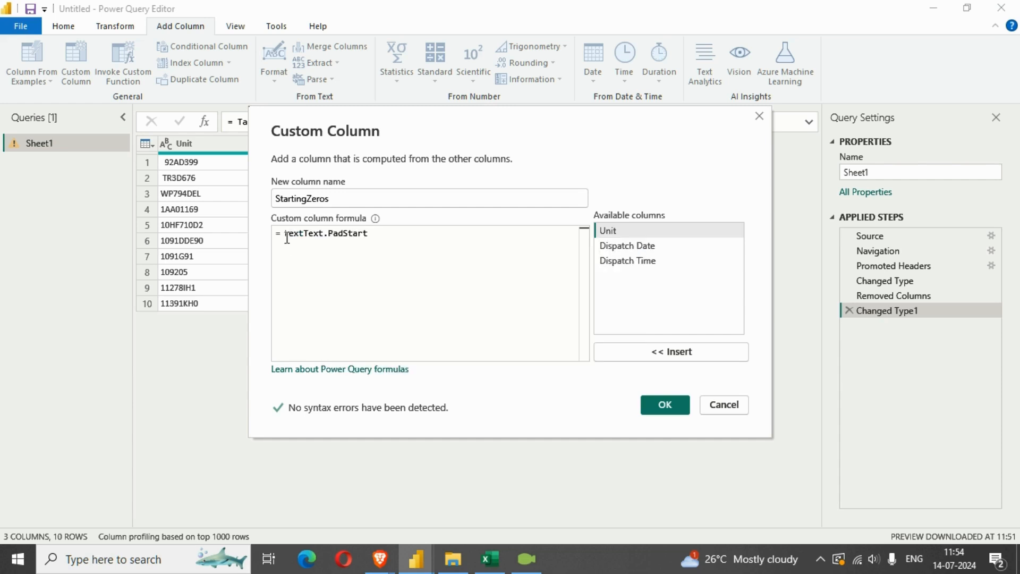
Remove the duplicate "text" prefix so the formula begins with Text.PadStart, and open the function's argument list.
key("Left")
key("Left")
key("Left")
key("Left")
key("Left")
key("Left")
key("Left")
key("Left")
key("Left")
key("Left")
key("Left")
key("Left")
key("Left")
key("BackSpace")
key("BackSpace")
key("BackSpace")
key("BackSpace")
type("(")
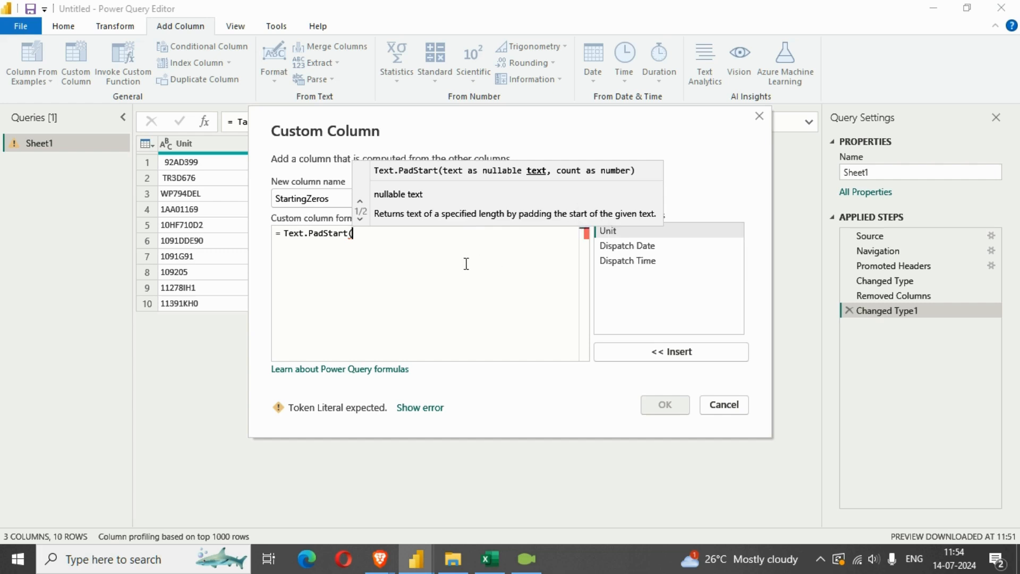
Complete the formula as Text.PadStart([Dispatch Time],4,"0") and create the StartingZeros column.
double_click(618, 261)
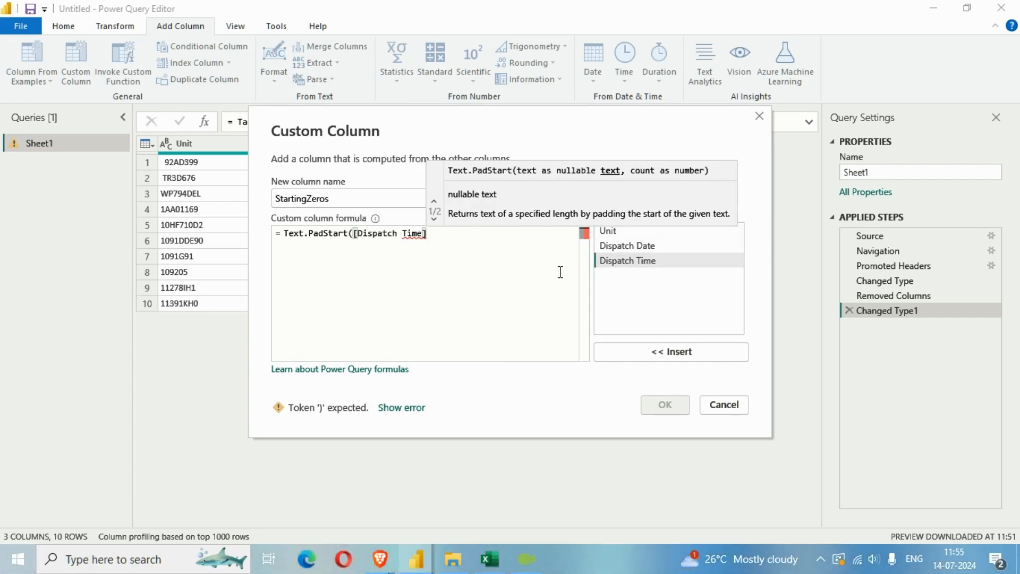
type(",")
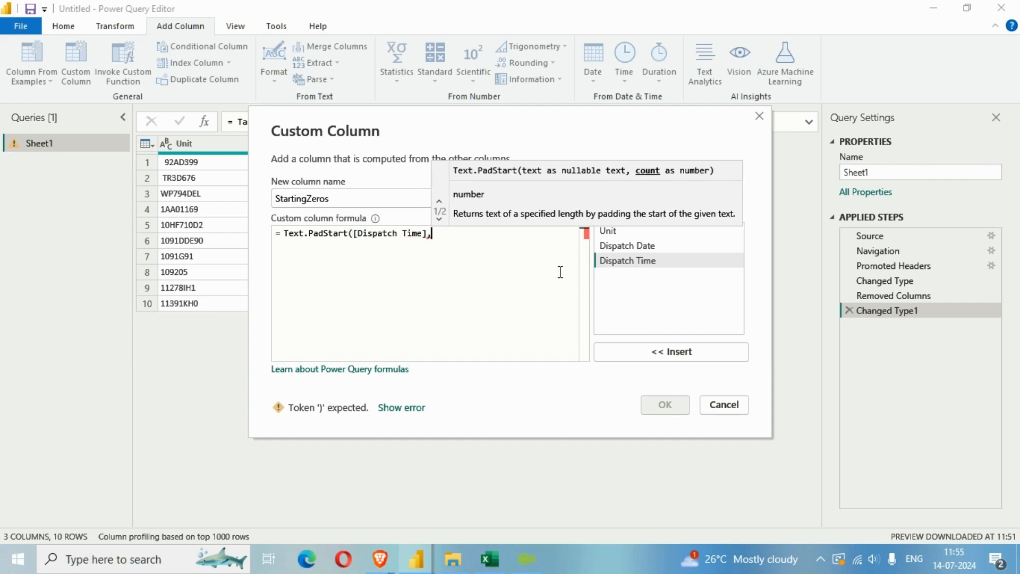
type("4,")
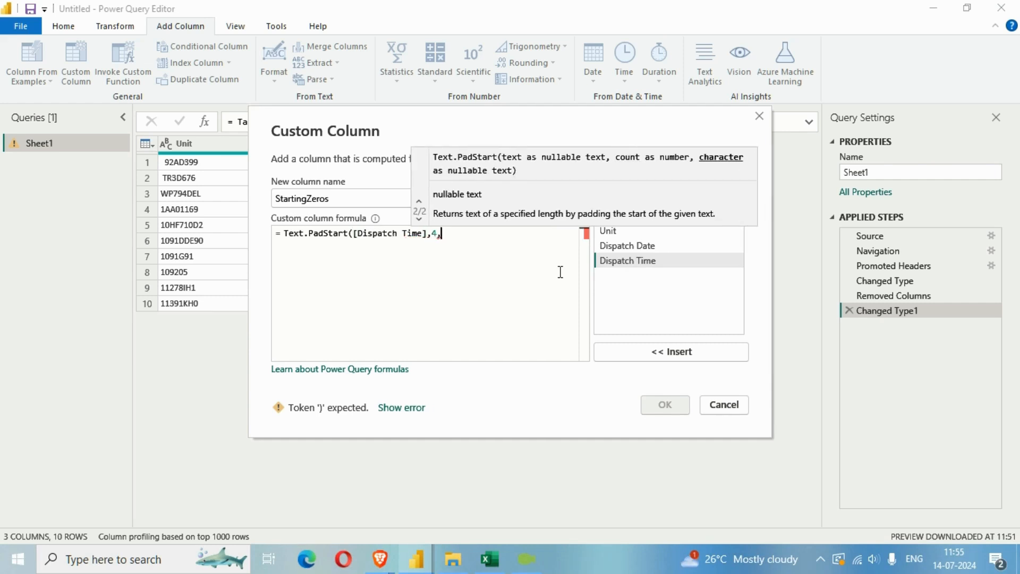
type("\"")
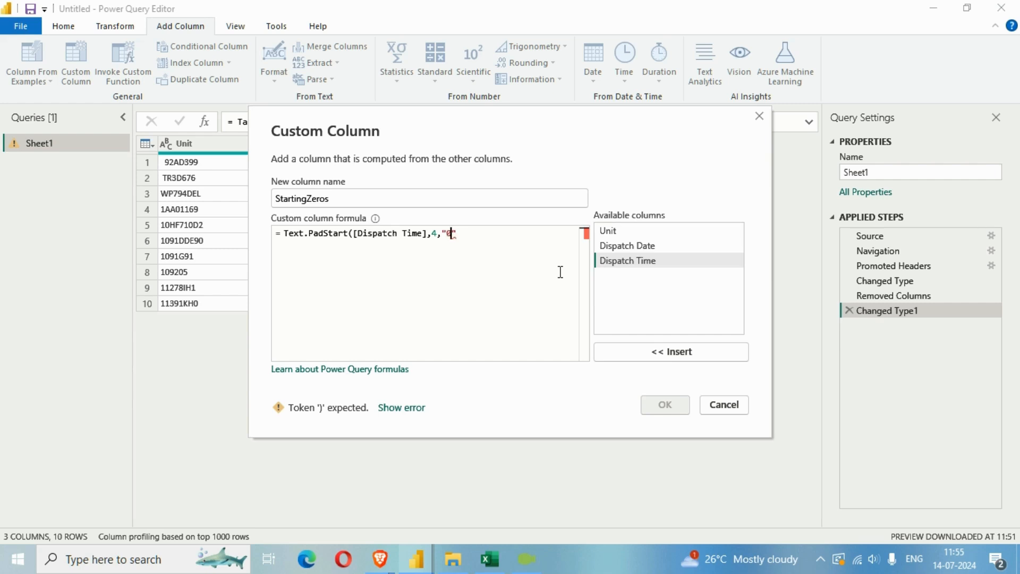
type("0\")")
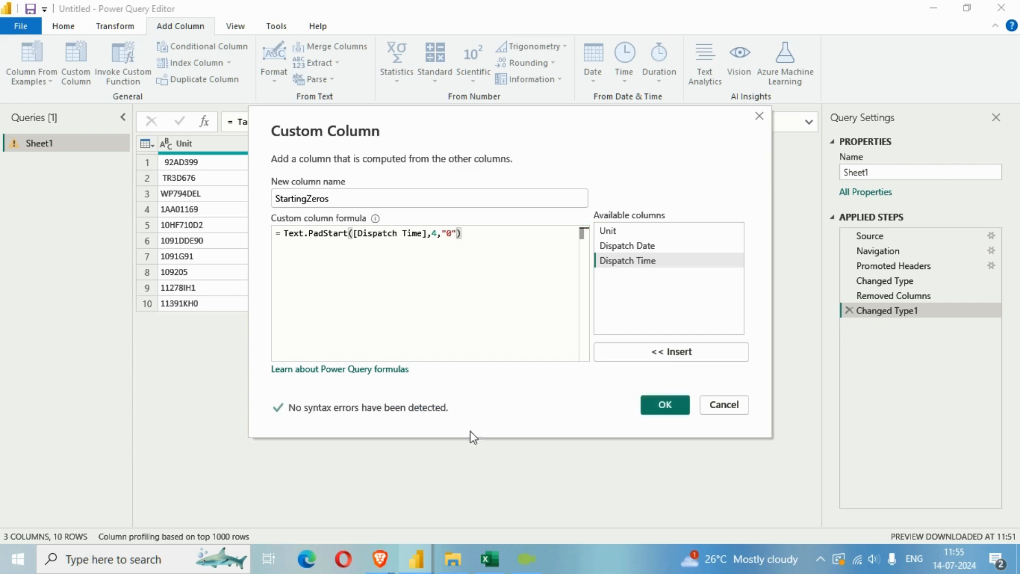
left_click(670, 408)
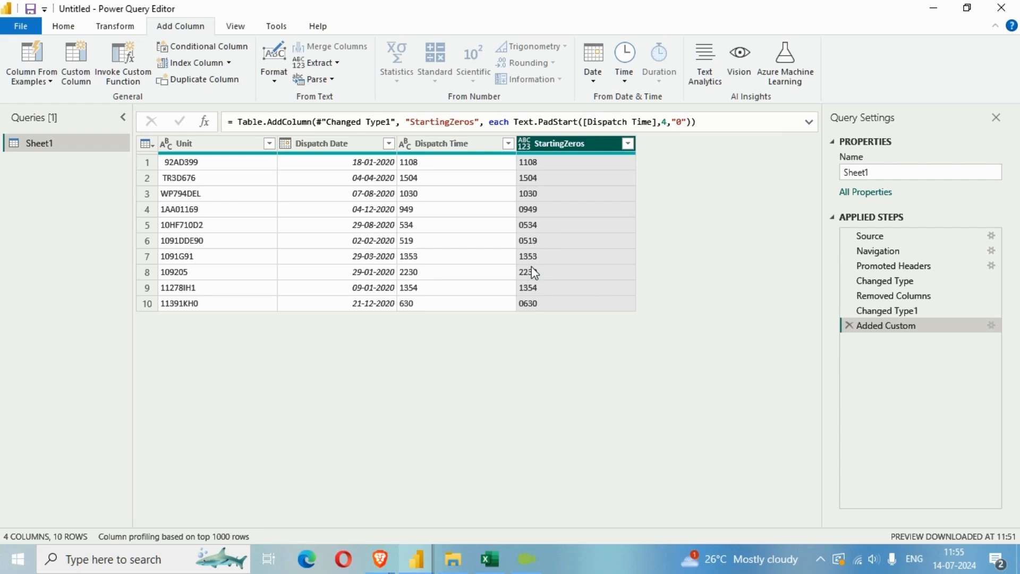
Duplicate the StartingZeros column and rename the copy to time.
right_click(527, 144)
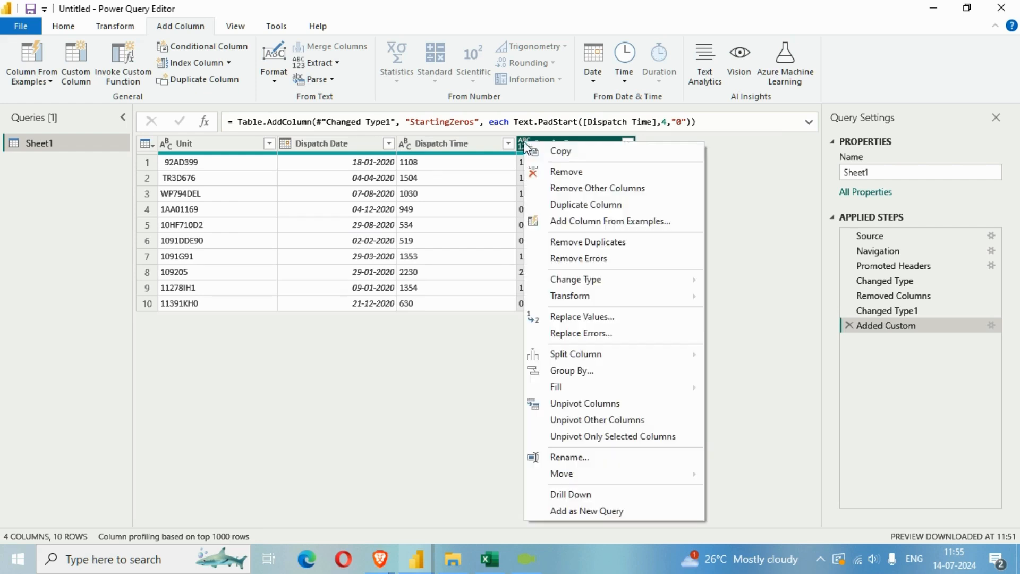
left_click(591, 206)
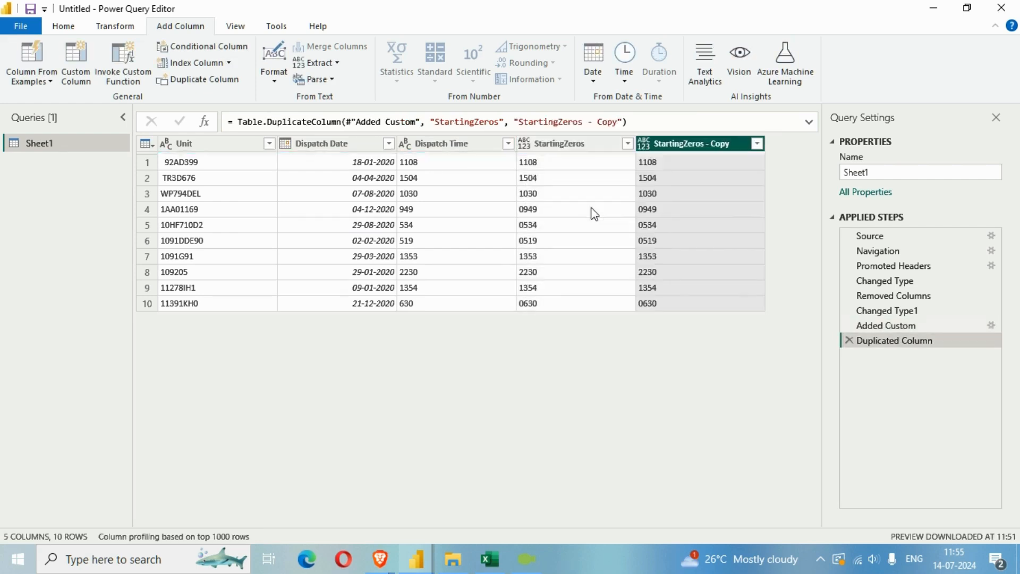
double_click(679, 145)
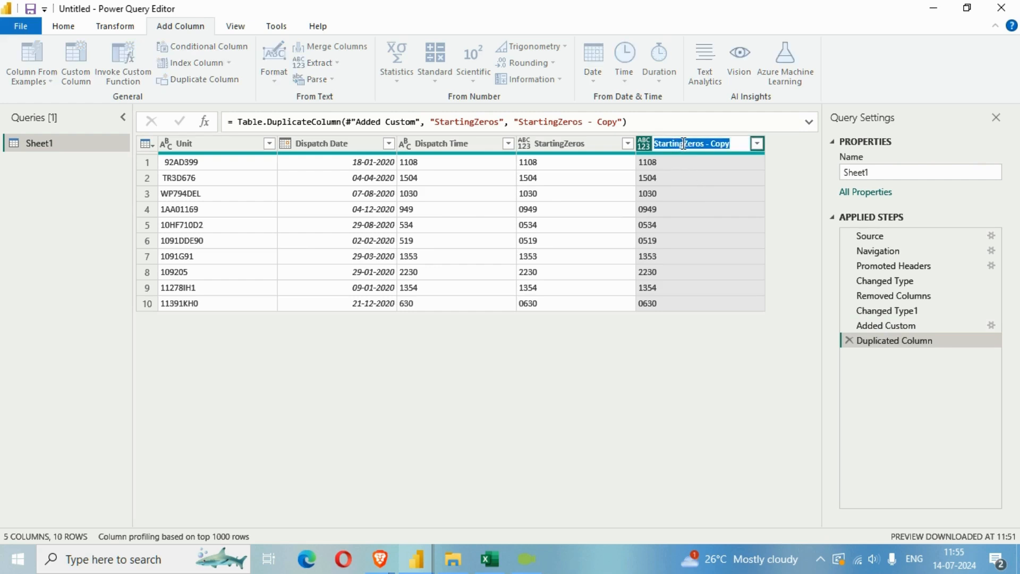
type("time")
key("Return")
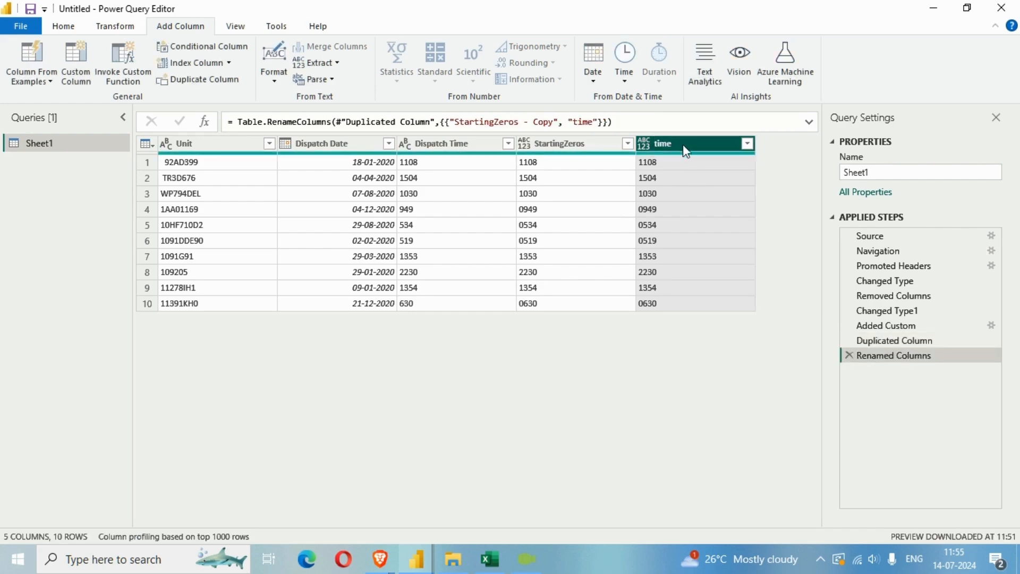
Change the time column's data type to Time and review it against the StartingZeros and Dispatch Time columns.
left_click(646, 144)
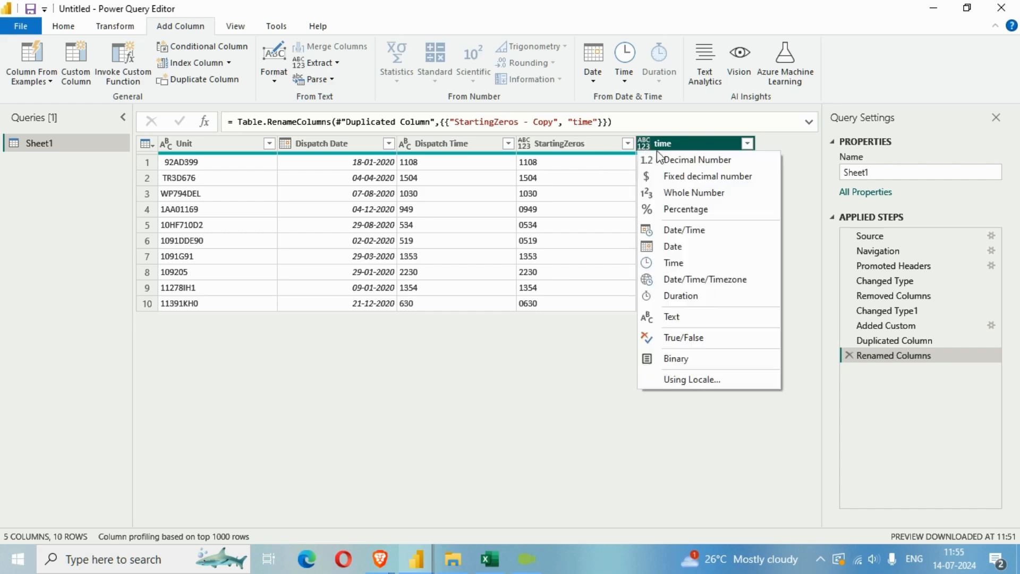
left_click(673, 263)
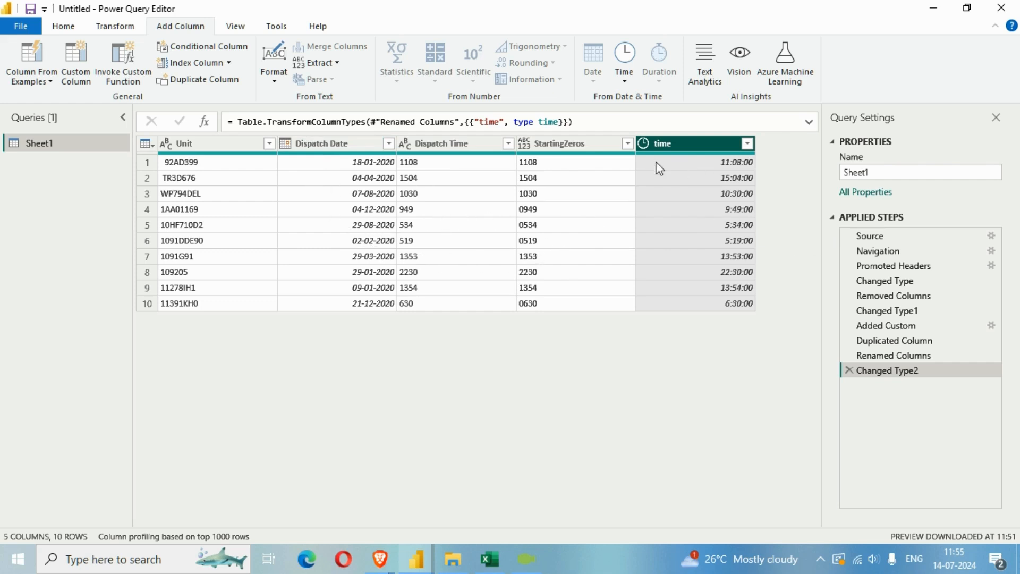
left_click(555, 144)
left_click(463, 142)
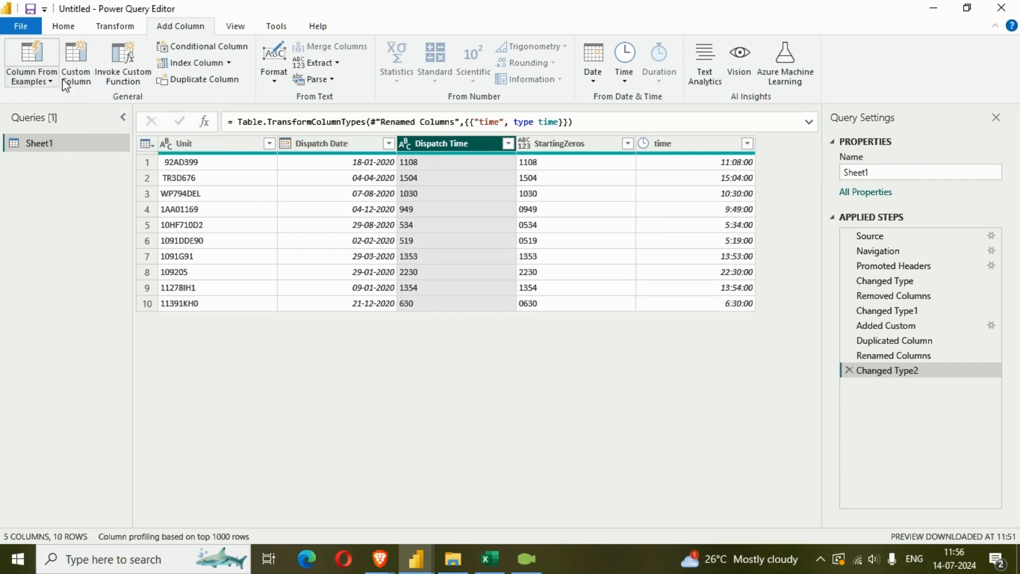
Try to add a custom column named datetimetry that joins Dispatch Date, a space and Dispatch Time with the & operator.
left_click(82, 60)
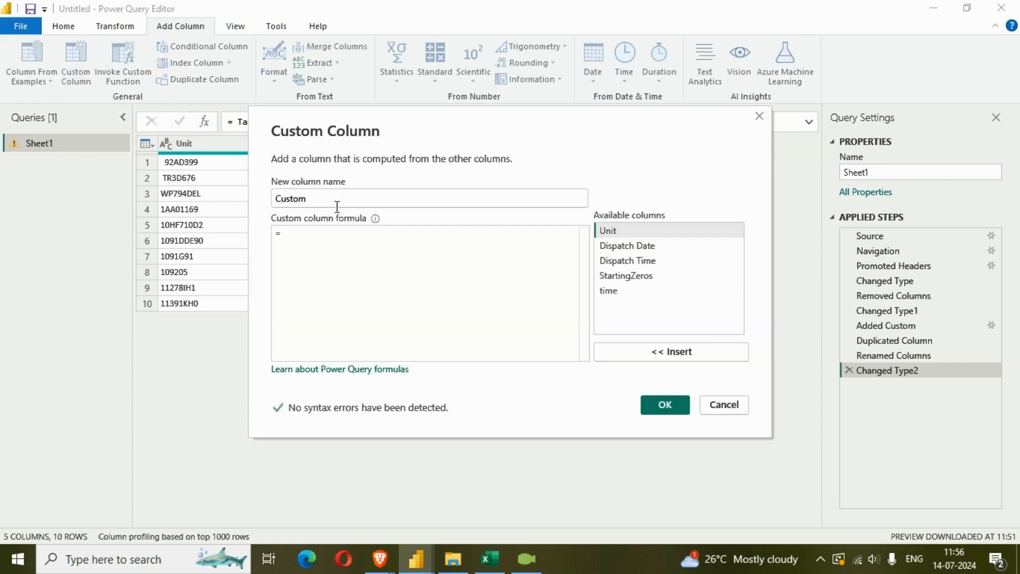
double_click(289, 198)
type("dat")
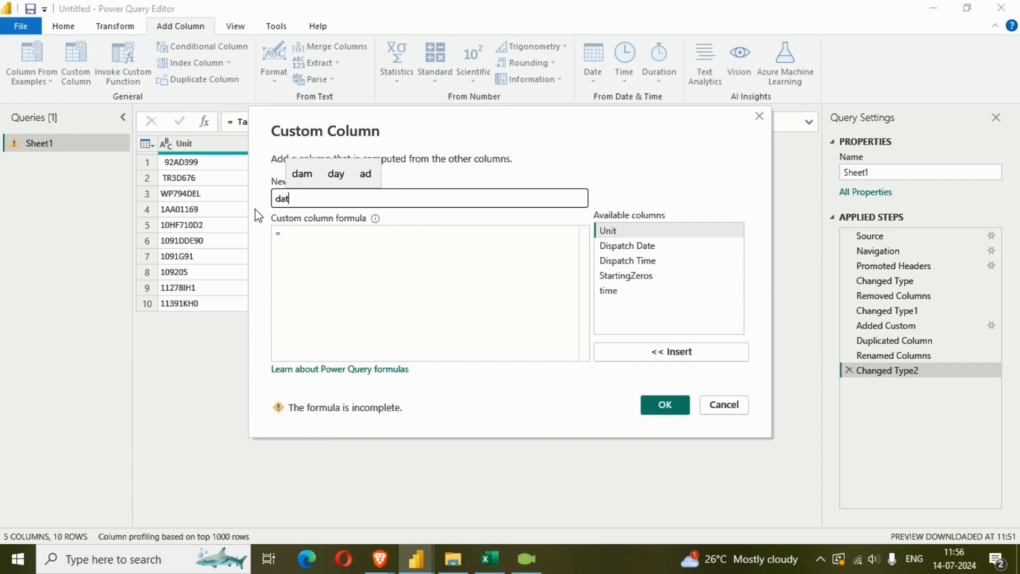
type("etimetry")
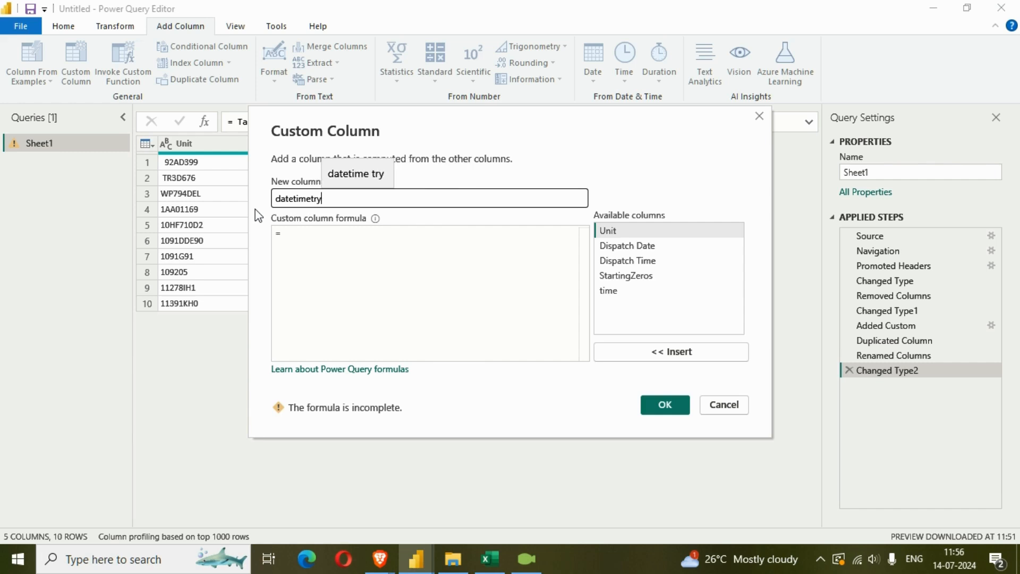
left_click(335, 235)
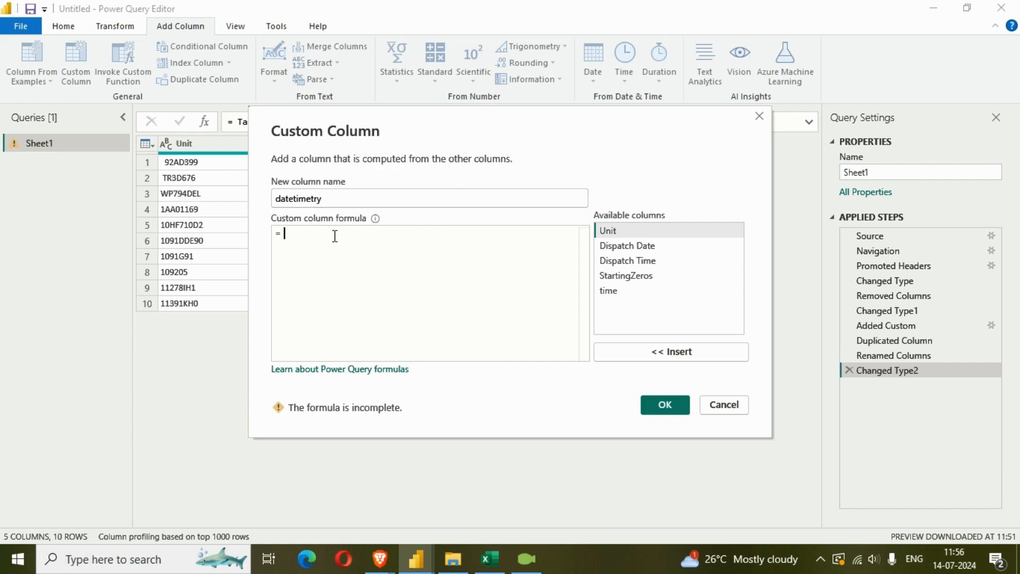
double_click(625, 245)
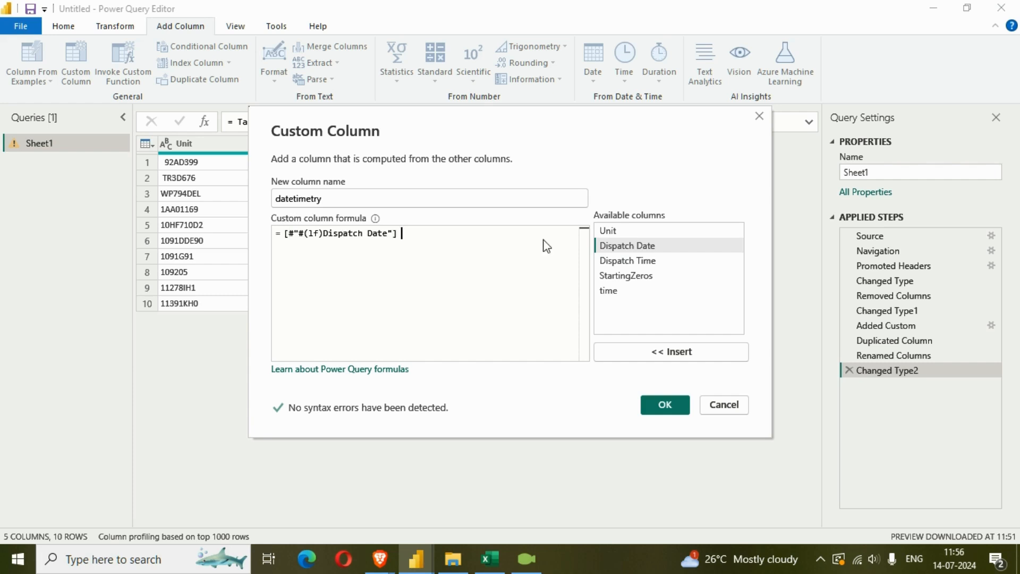
type("&")
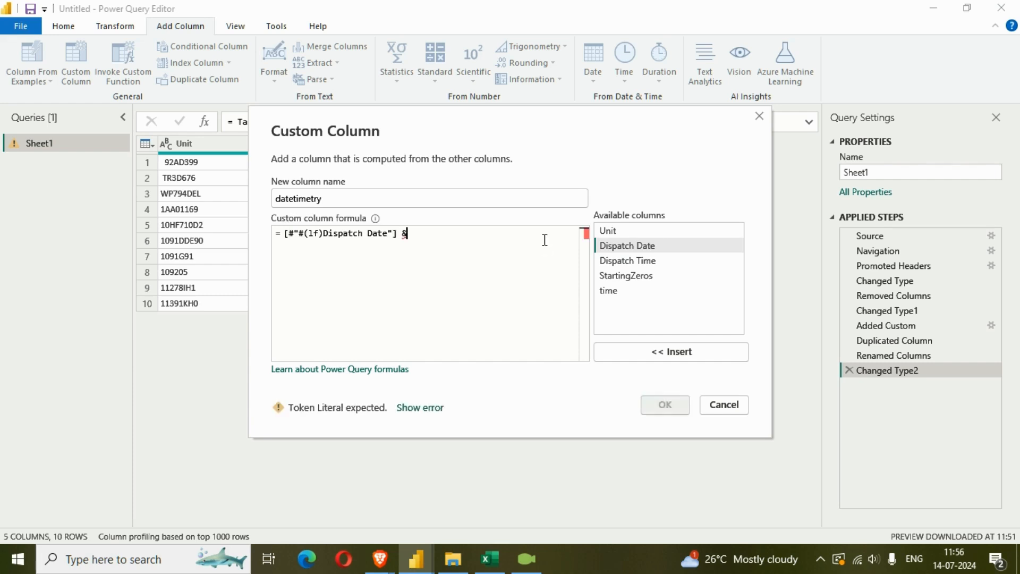
type("\" \"")
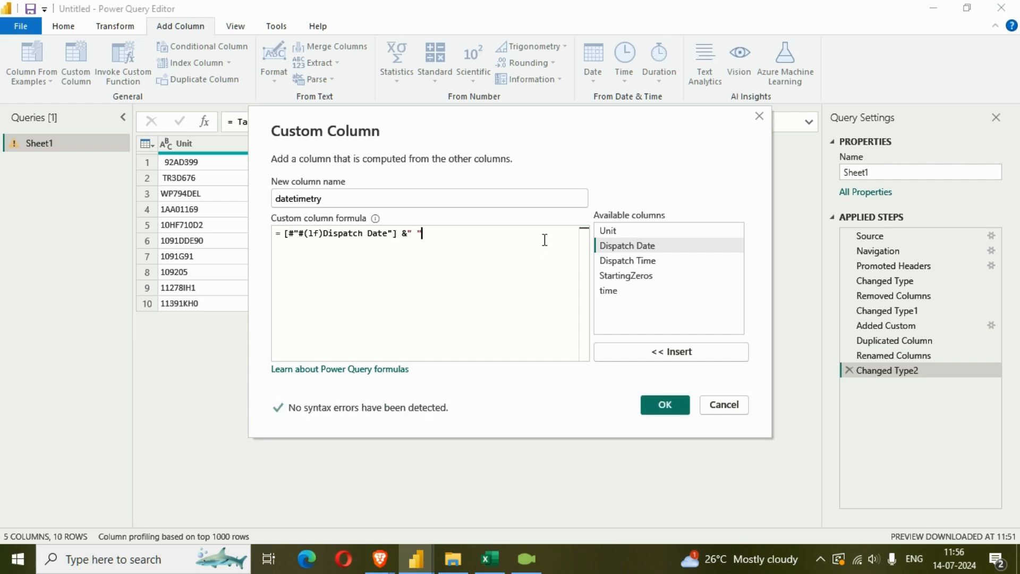
type("&")
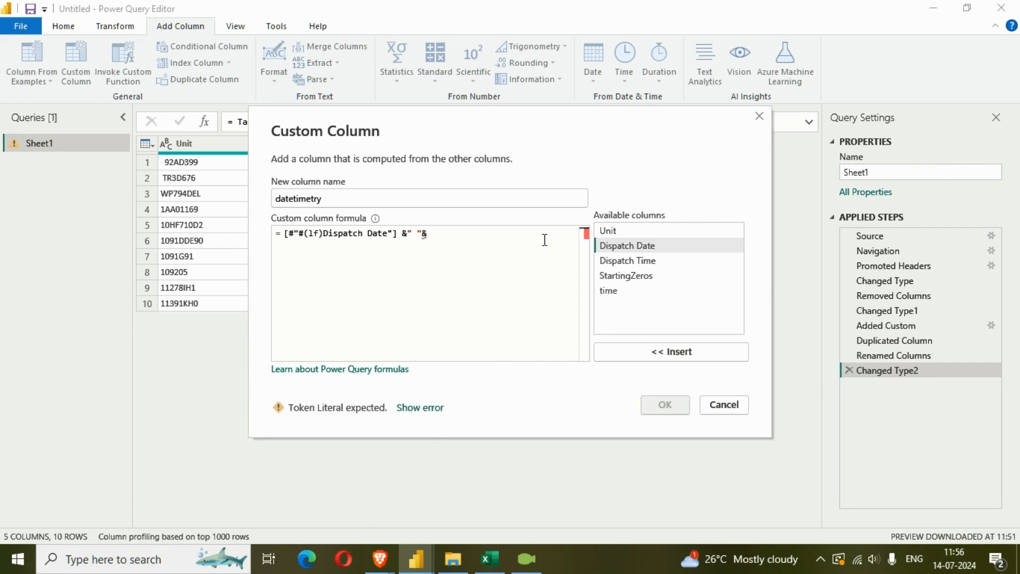
double_click(637, 261)
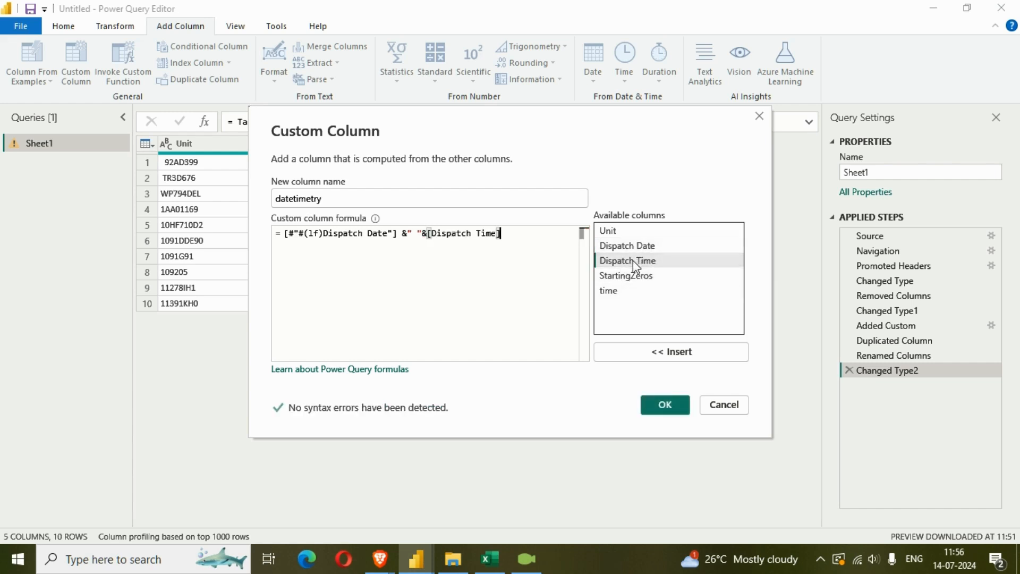
left_click(664, 404)
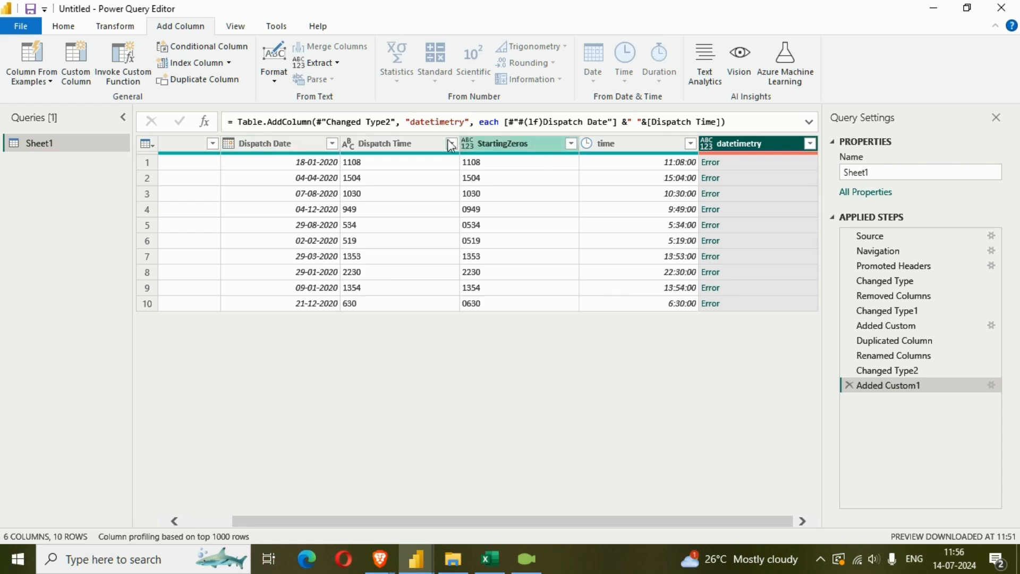
Check the Dispatch Time and Dispatch Date column types, and delete the applied step that added the datetimetry column.
left_click(398, 147)
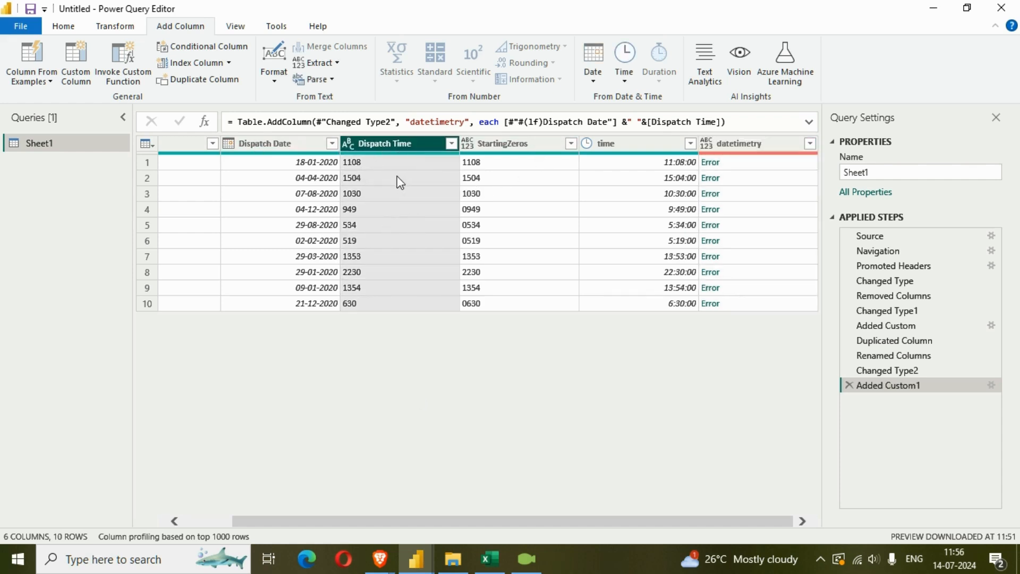
left_click(268, 145)
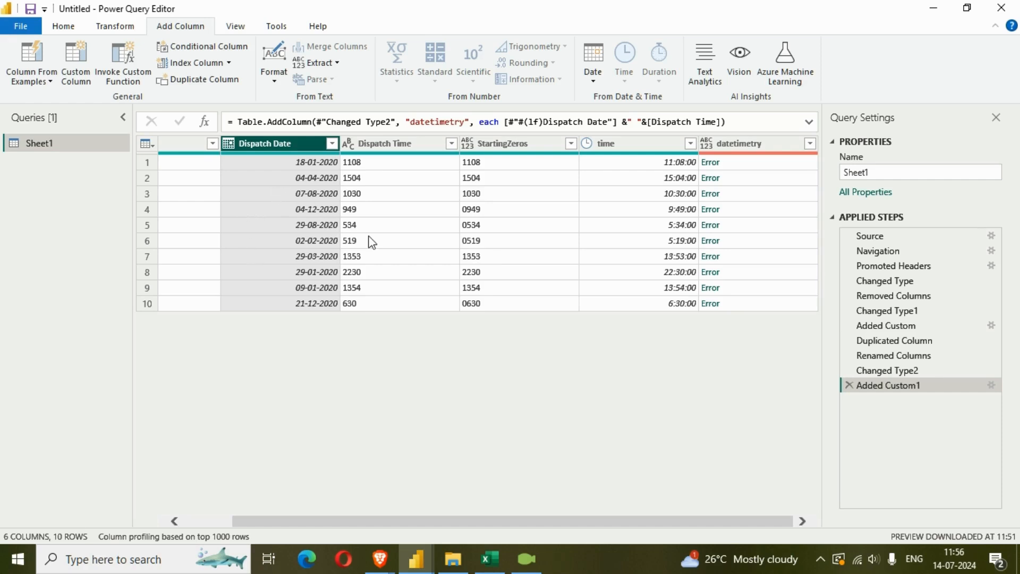
left_click(849, 385)
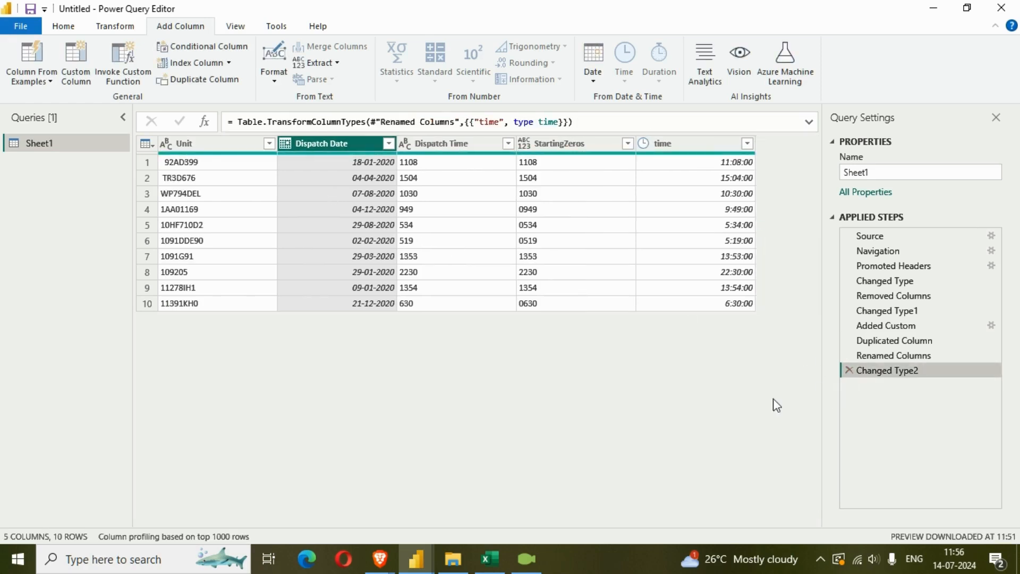
Change the Dispatch Date column's data type to Text.
left_click(287, 144)
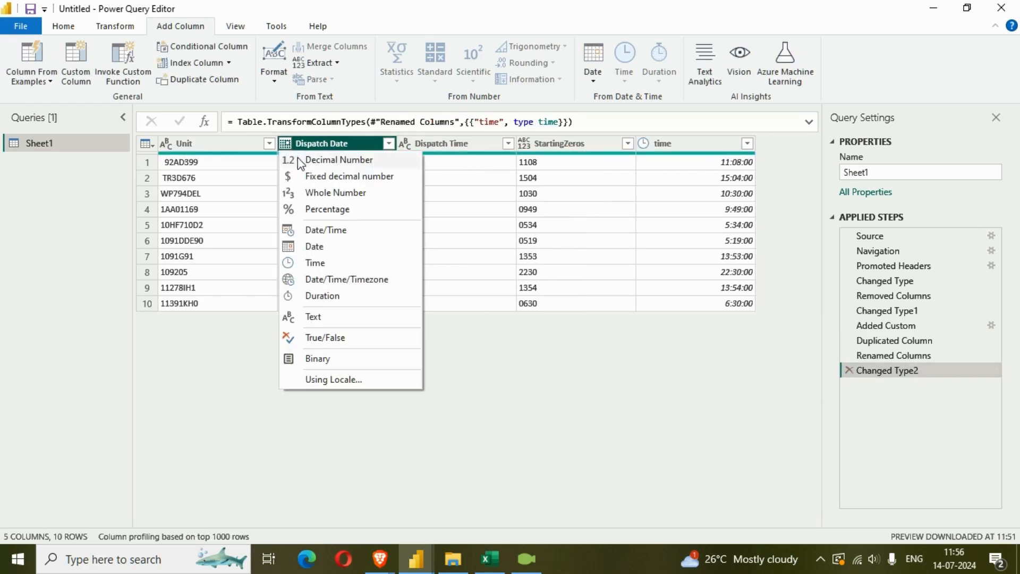
left_click(314, 317)
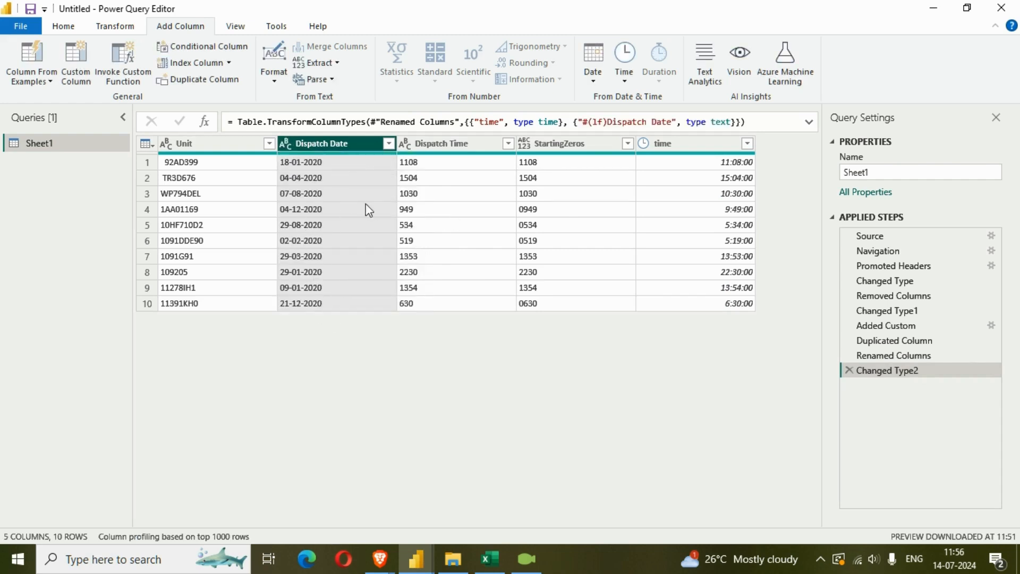
Recreate the datetimetry custom column, combining the text Dispatch Date & " " & Dispatch Time.
left_click(75, 64)
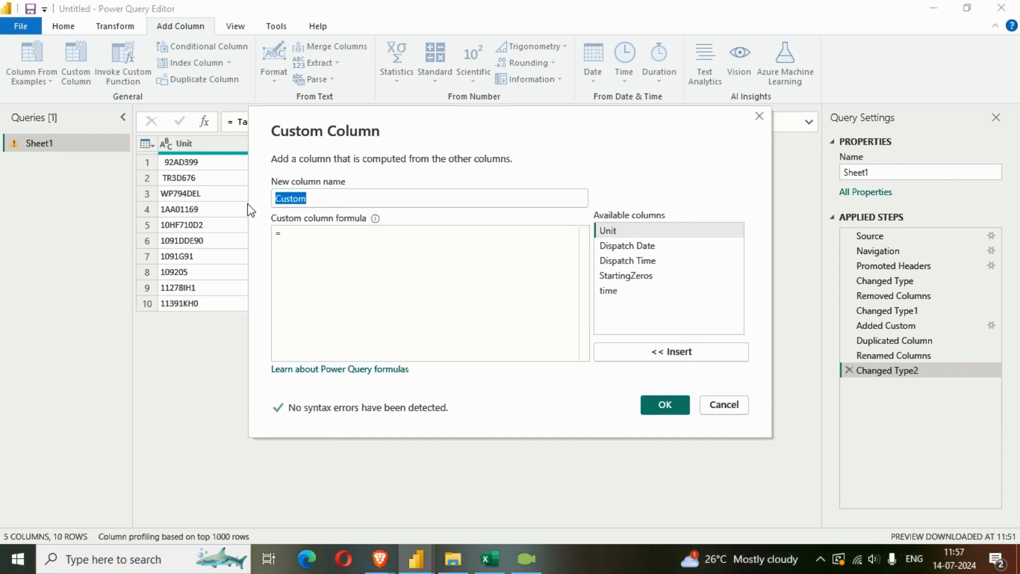
type("date")
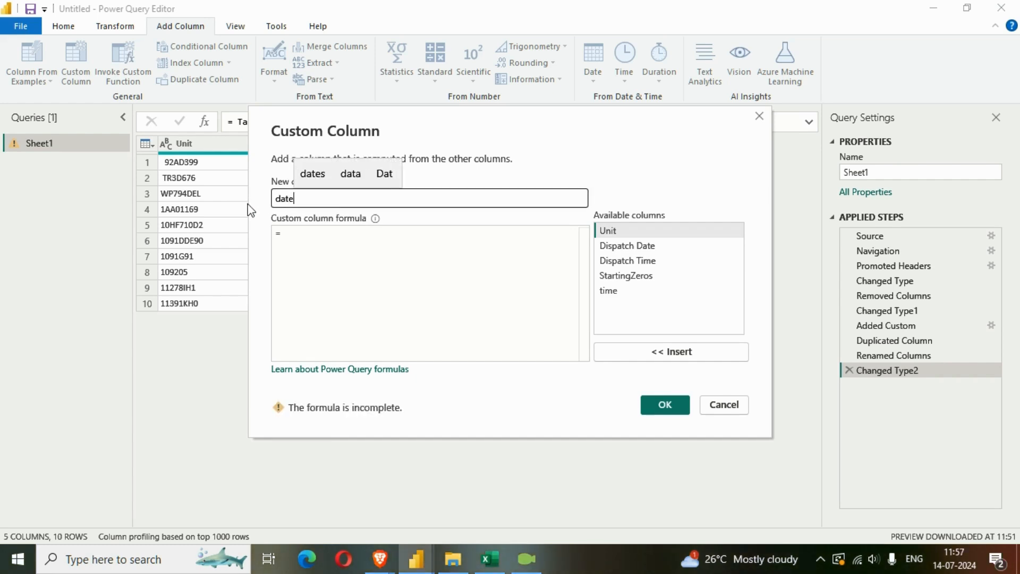
type("time")
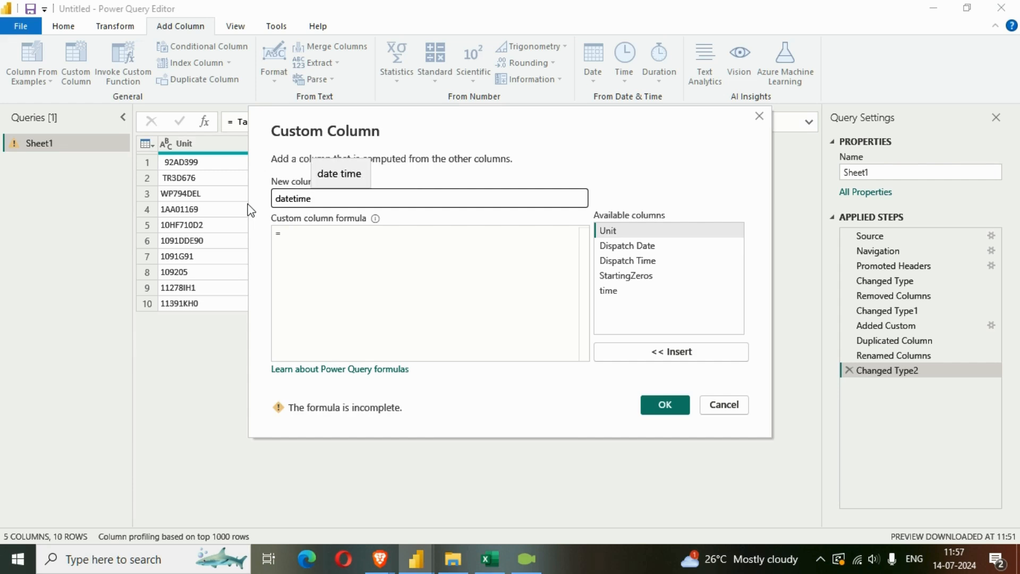
type("try")
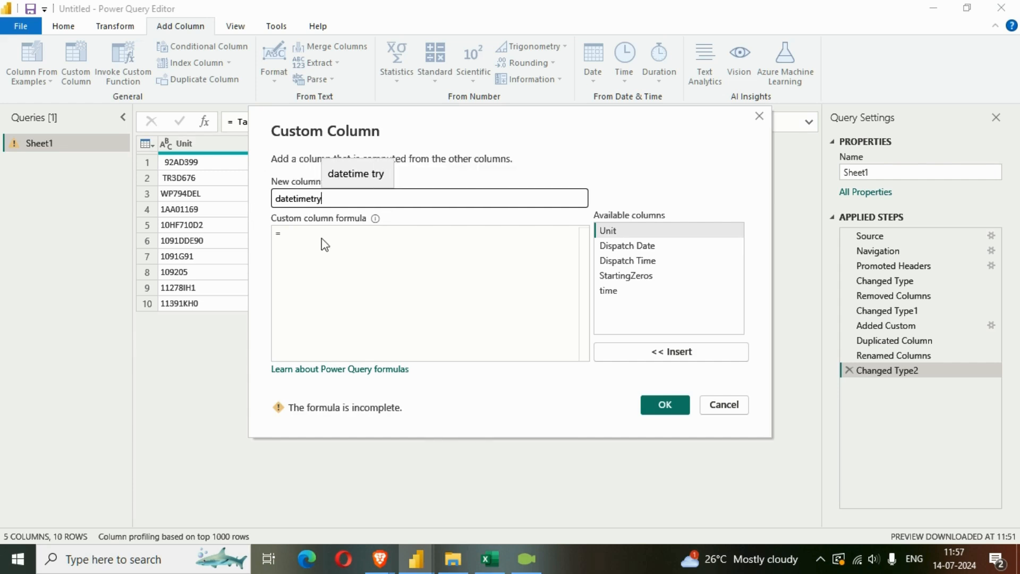
left_click(357, 247)
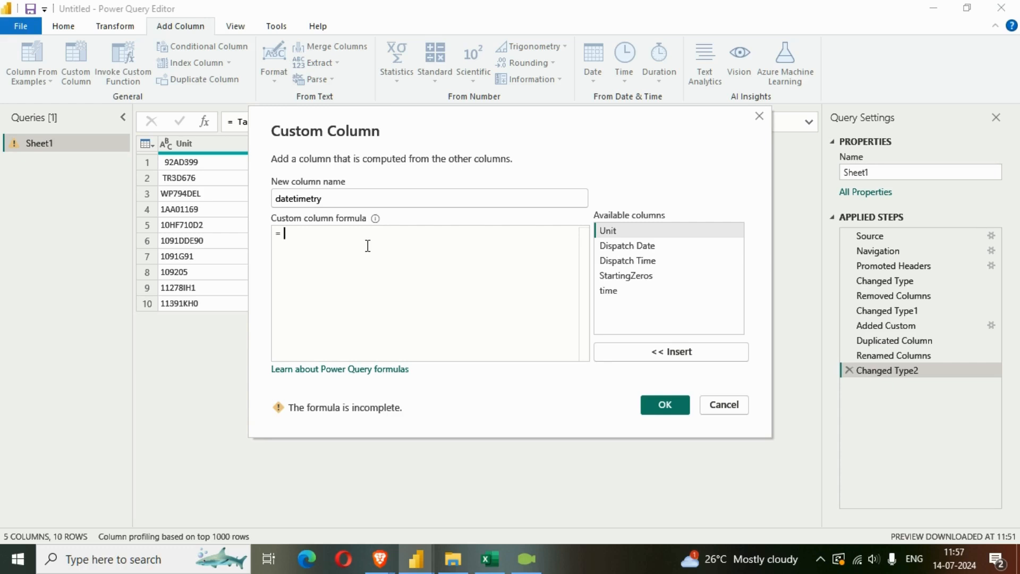
double_click(626, 247)
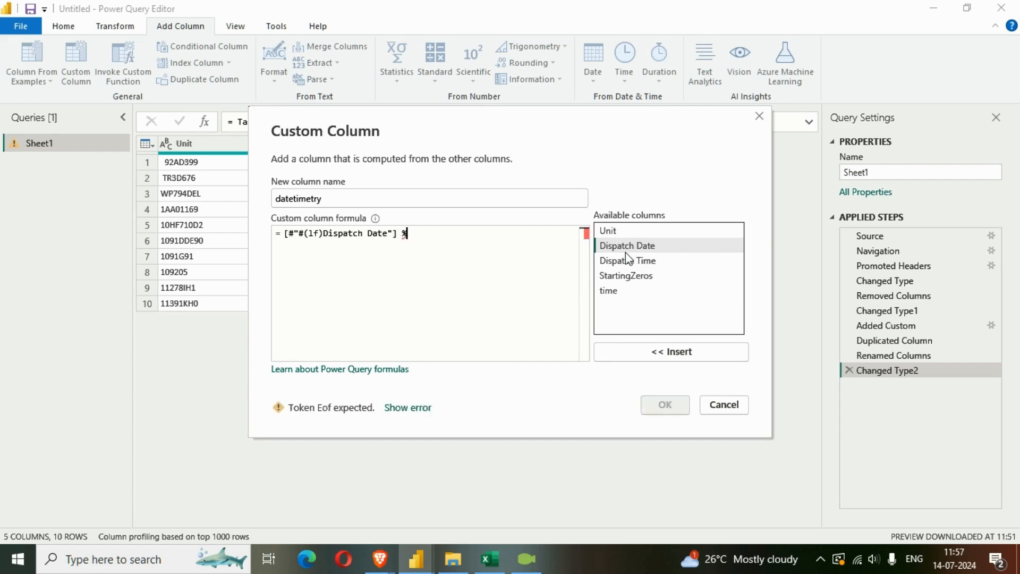
type("& \" \"")
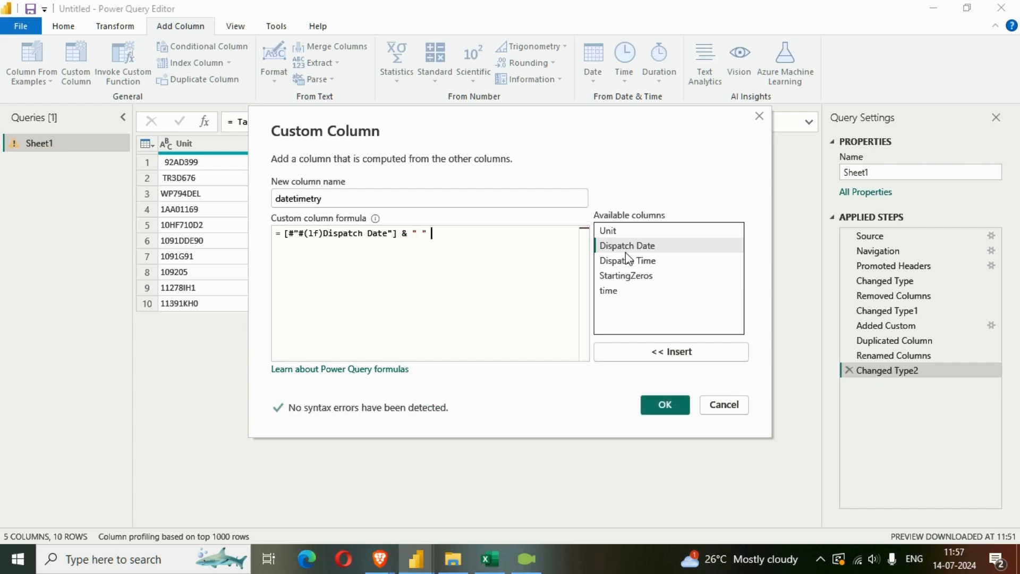
type(" &")
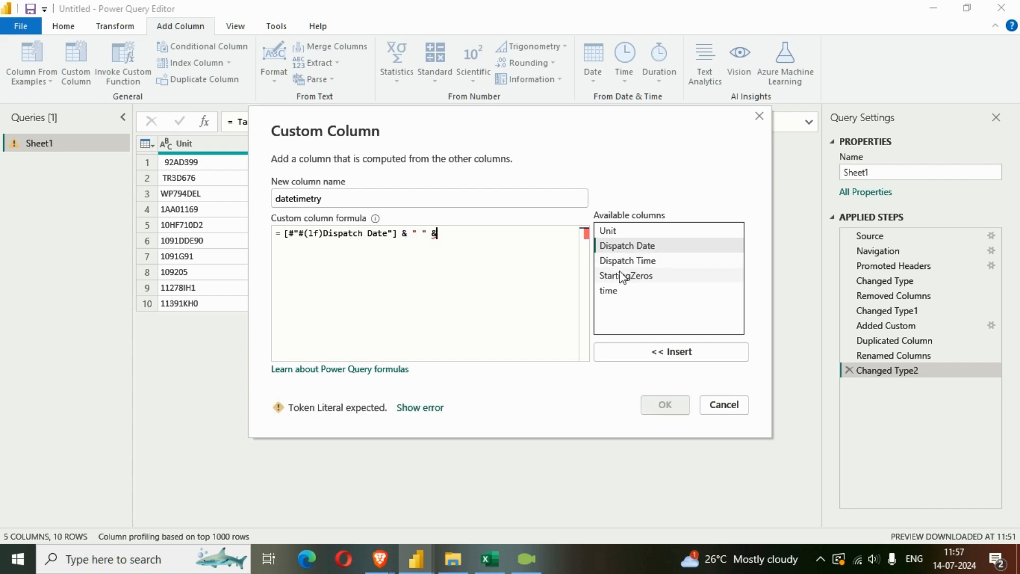
double_click(621, 261)
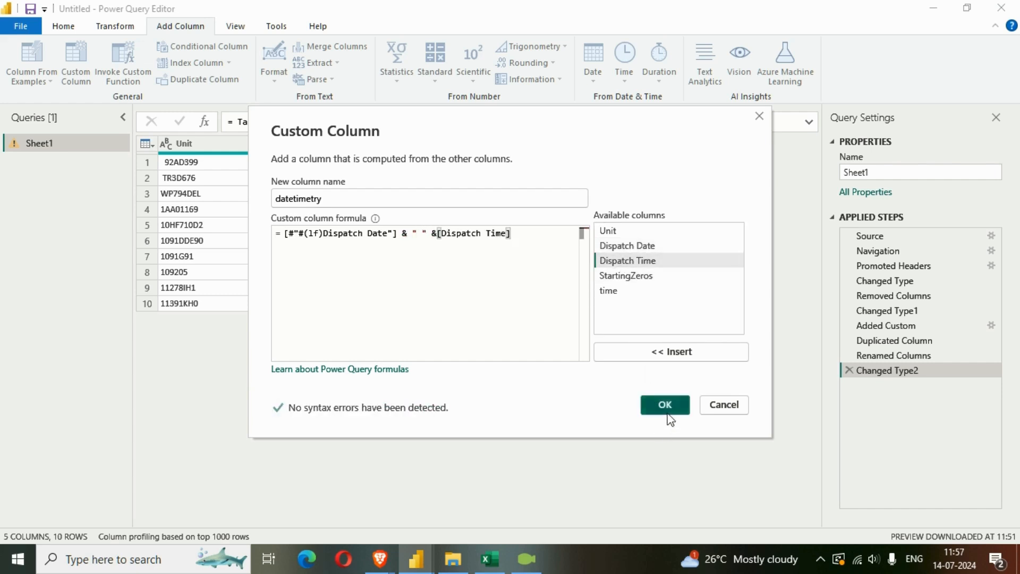
left_click(664, 405)
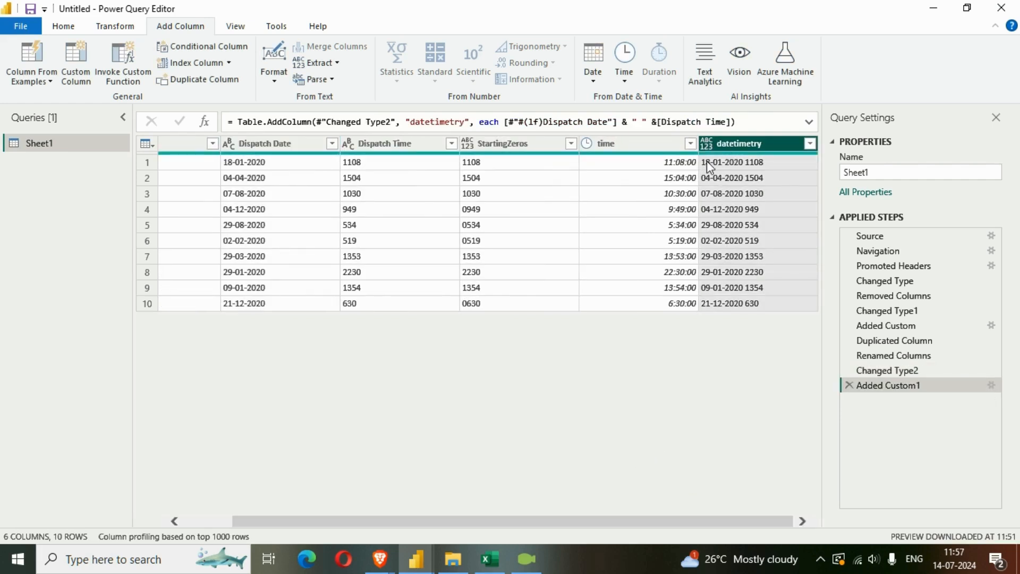
Try the Date/Time data type on the datetimetry column, and delete both that type change and the step that added the column.
left_click(708, 146)
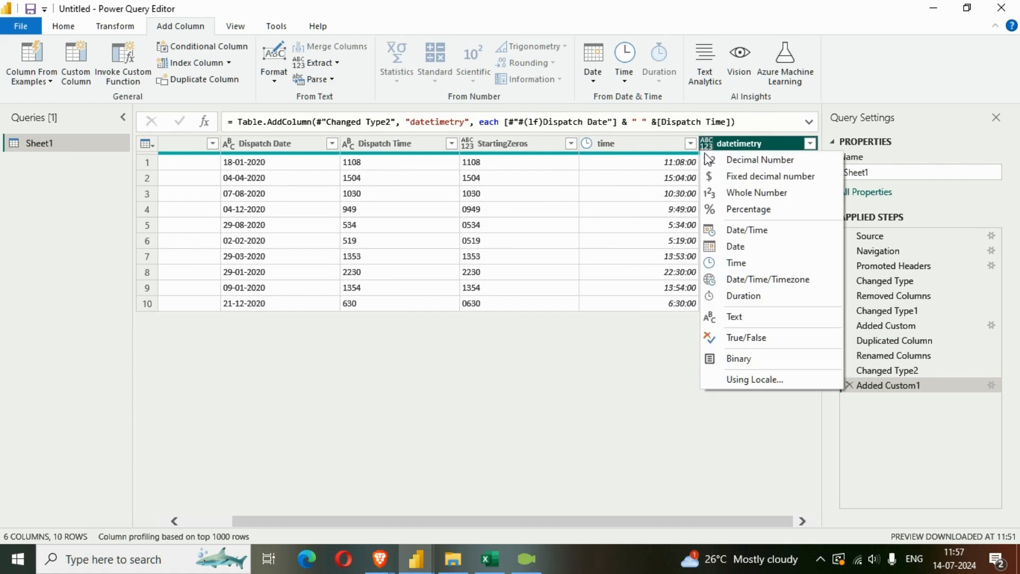
left_click(725, 237)
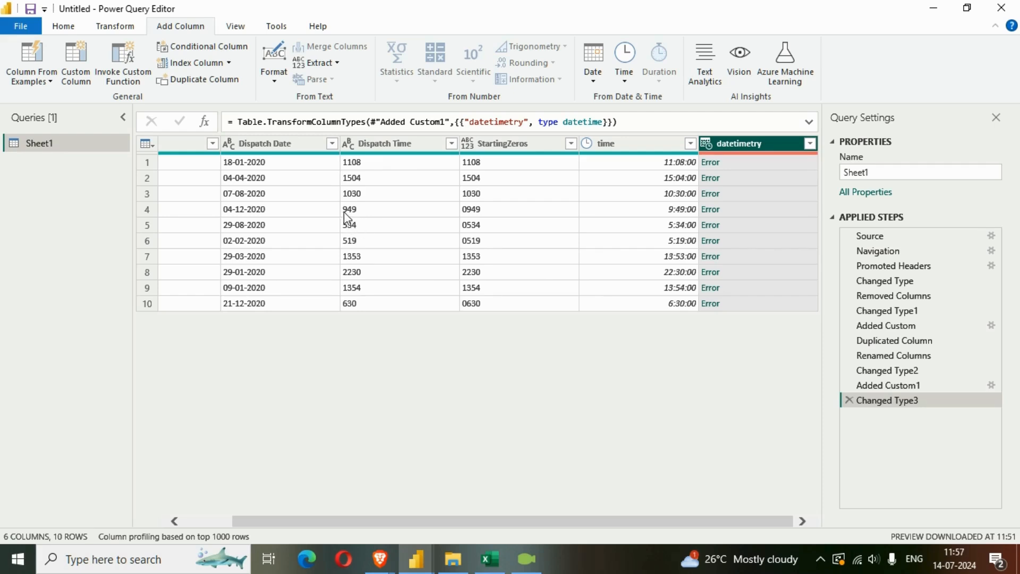
left_click(847, 399)
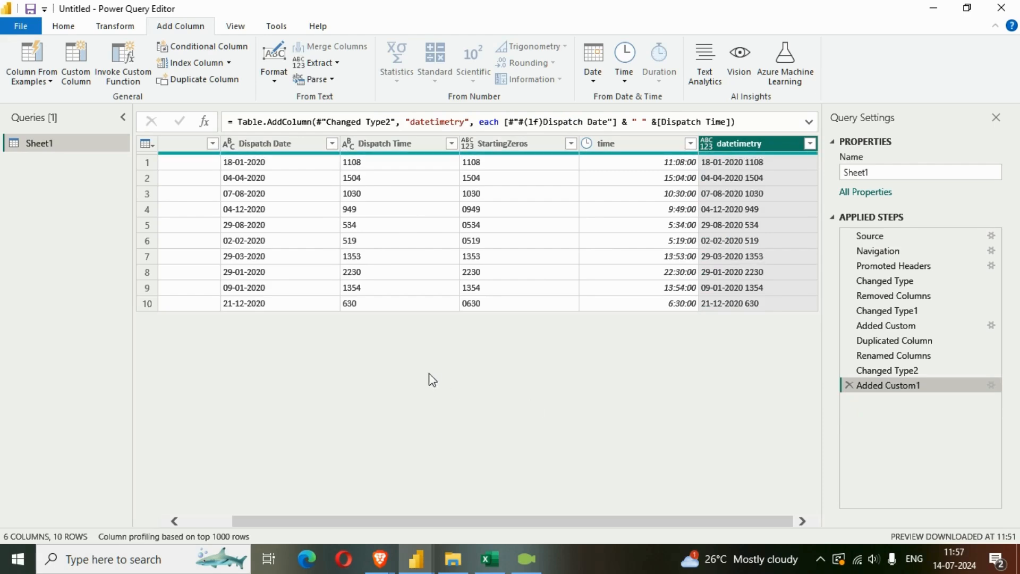
left_click(290, 146)
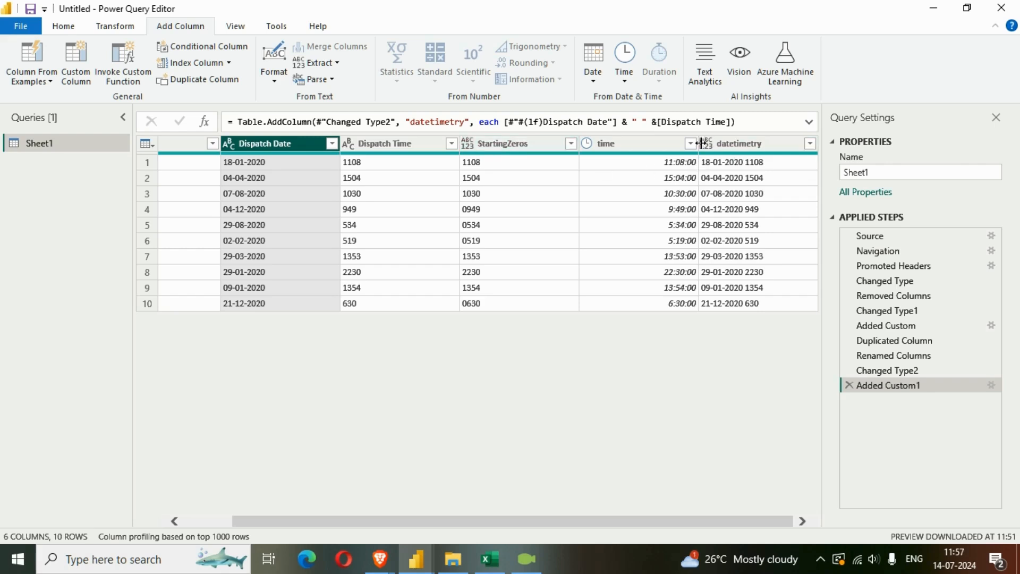
left_click(849, 386)
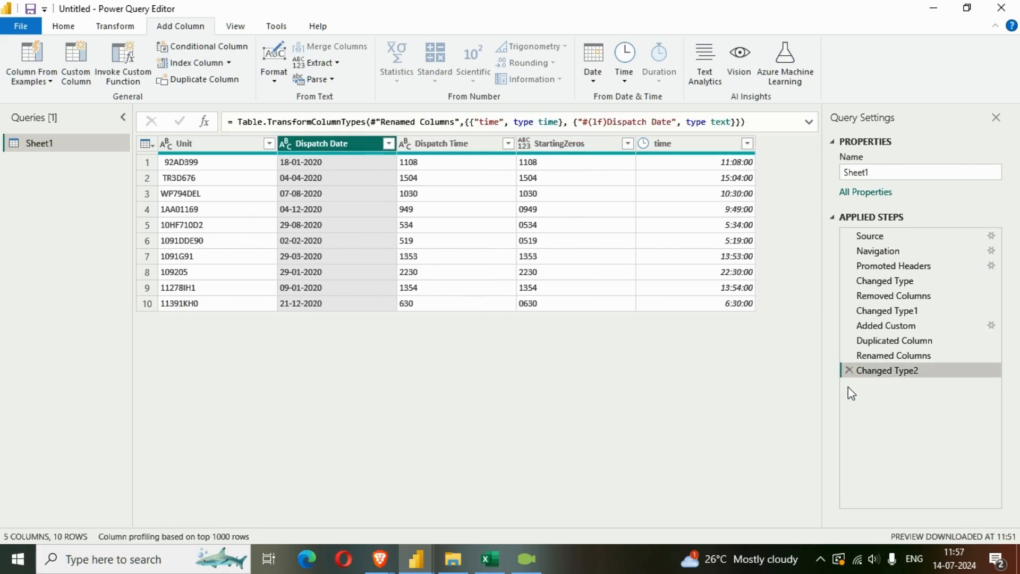
Add a custom column named datetimetry that combines Dispatch Date & " " & StartingZeros.
left_click(75, 64)
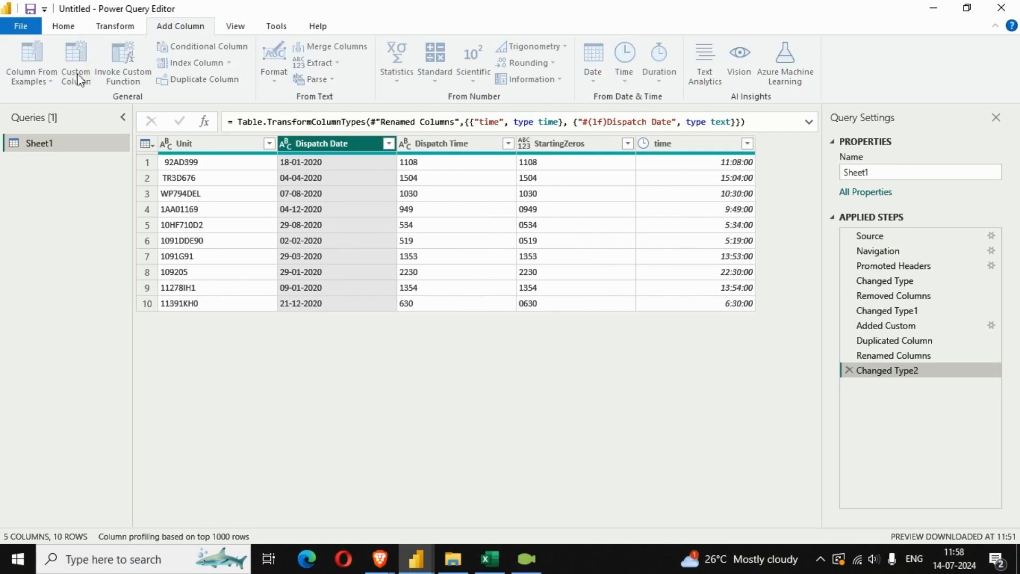
left_click_drag(319, 200, 230, 202)
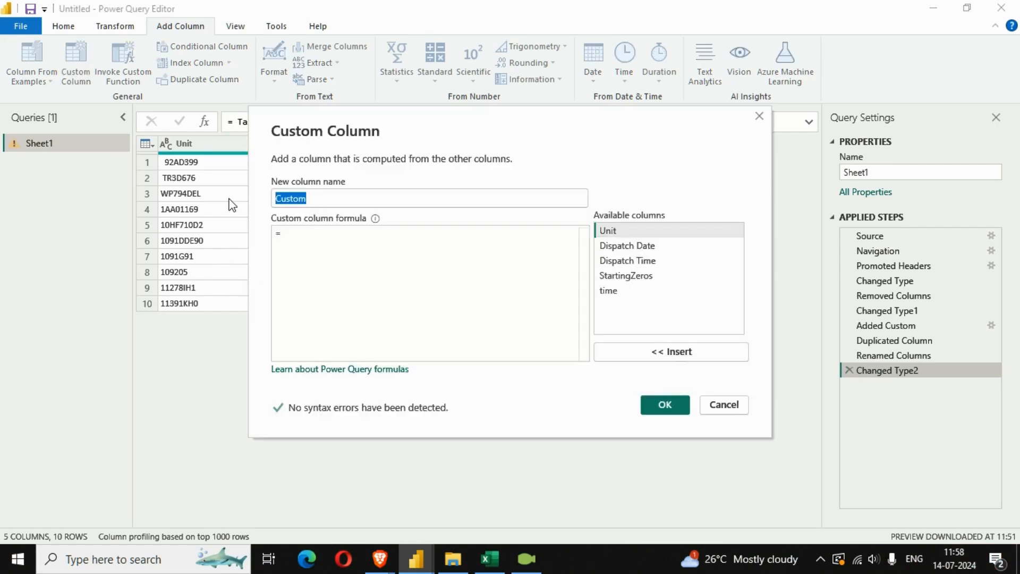
type("datetimetry")
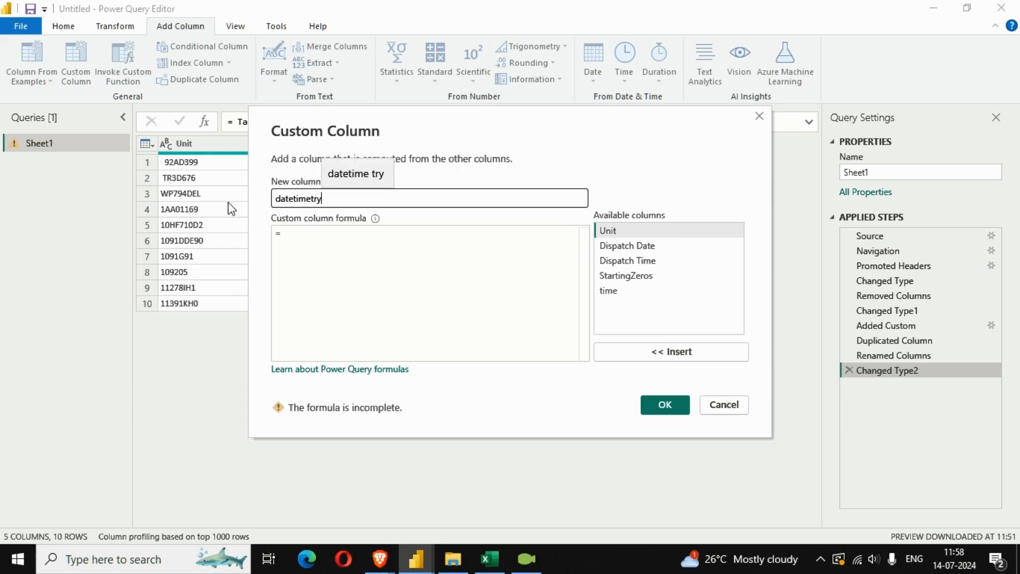
left_click(308, 240)
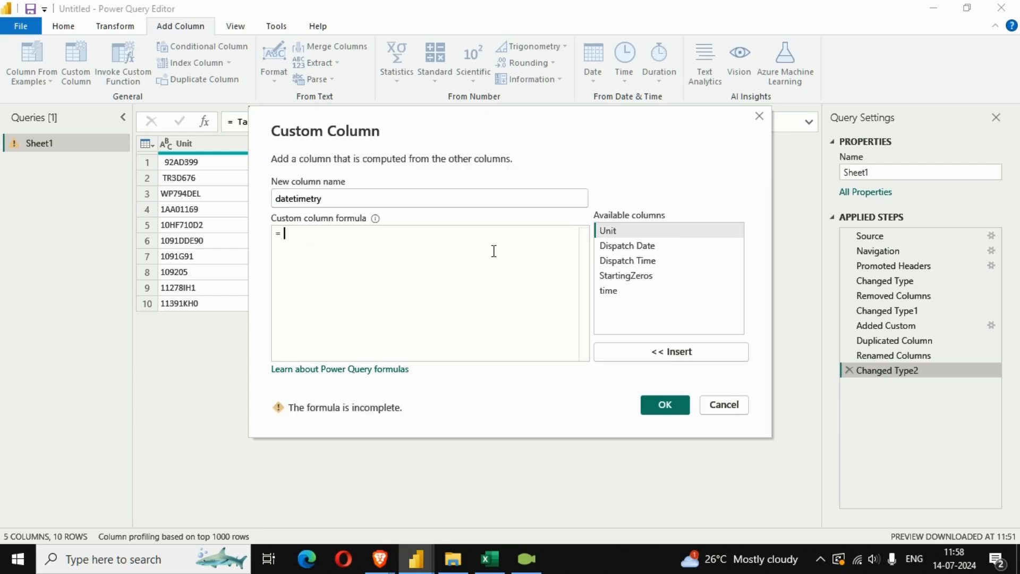
double_click(636, 246)
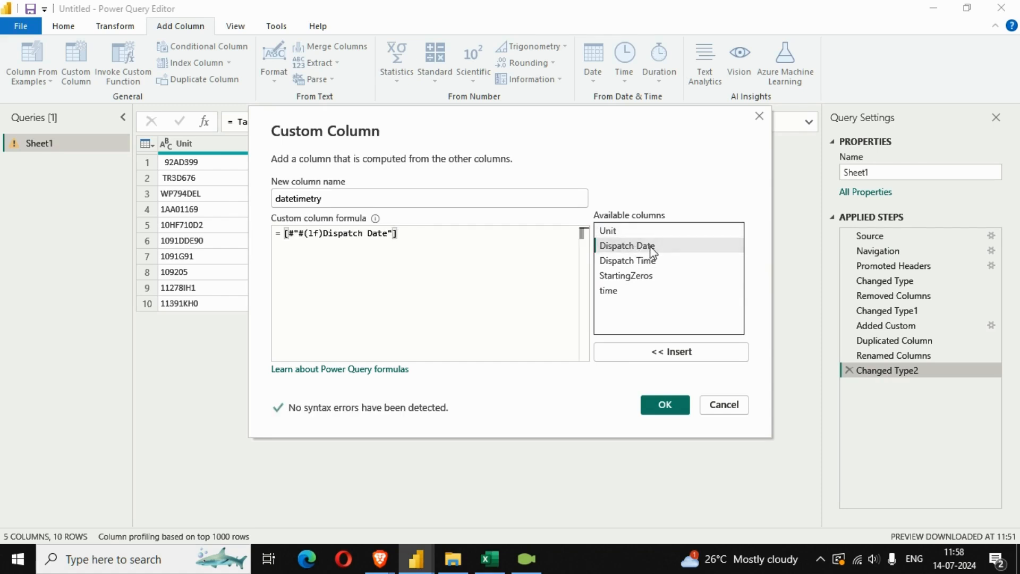
type("& ")
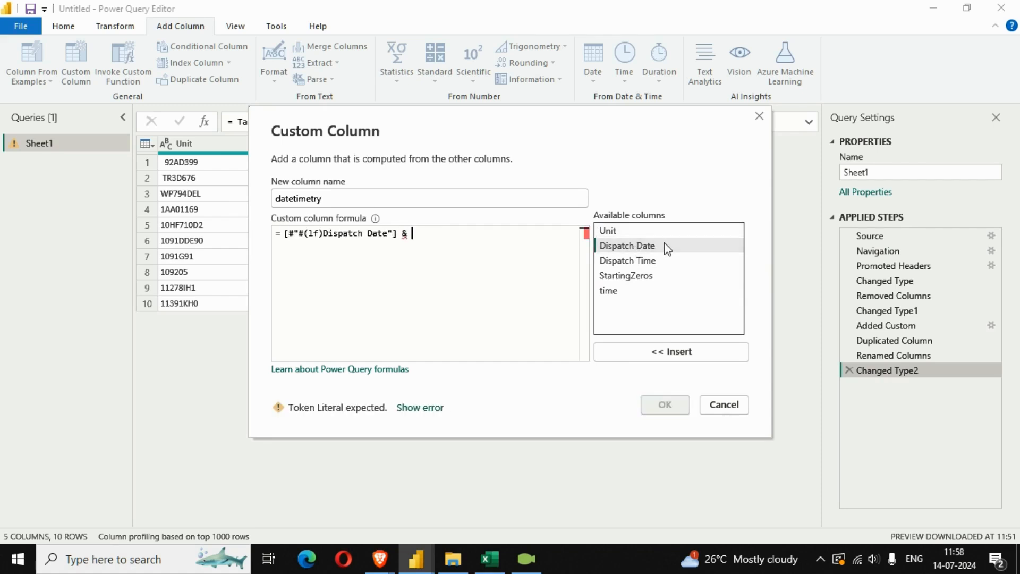
type("\" \" &")
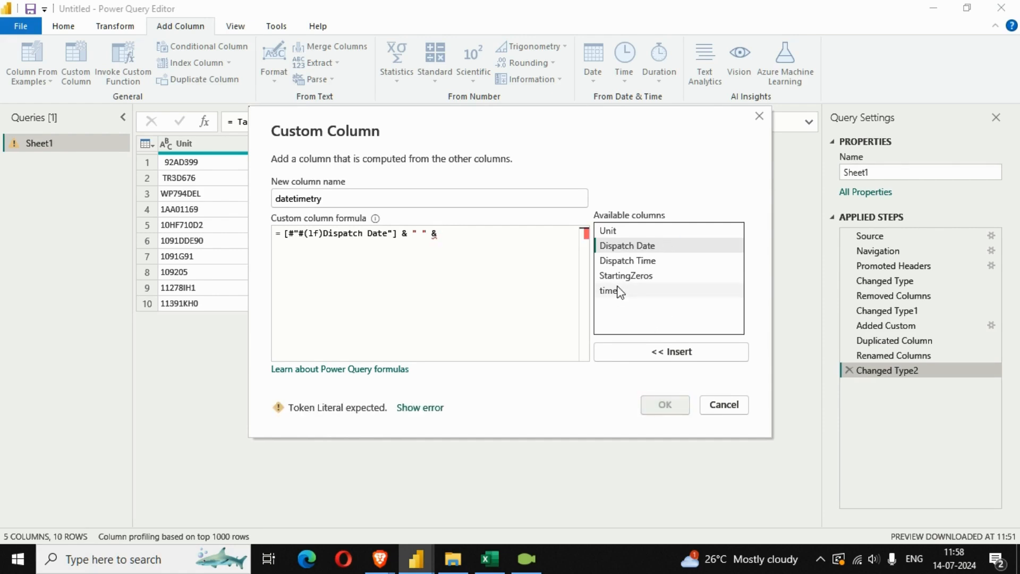
double_click(623, 275)
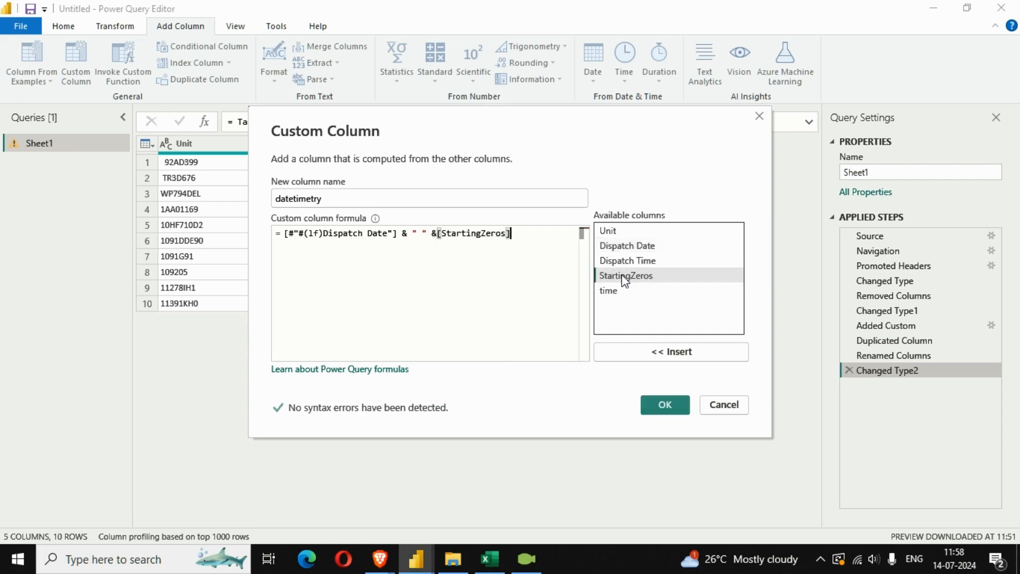
left_click(664, 409)
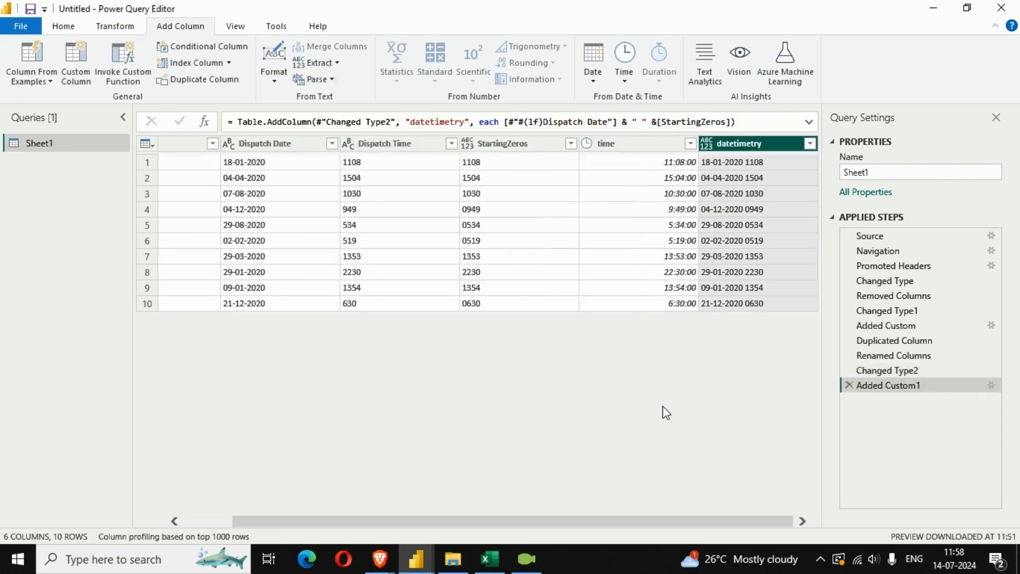
Try the Date/Time data type on the datetimetry column, and delete that type change from the applied steps.
left_click(709, 144)
left_click(734, 227)
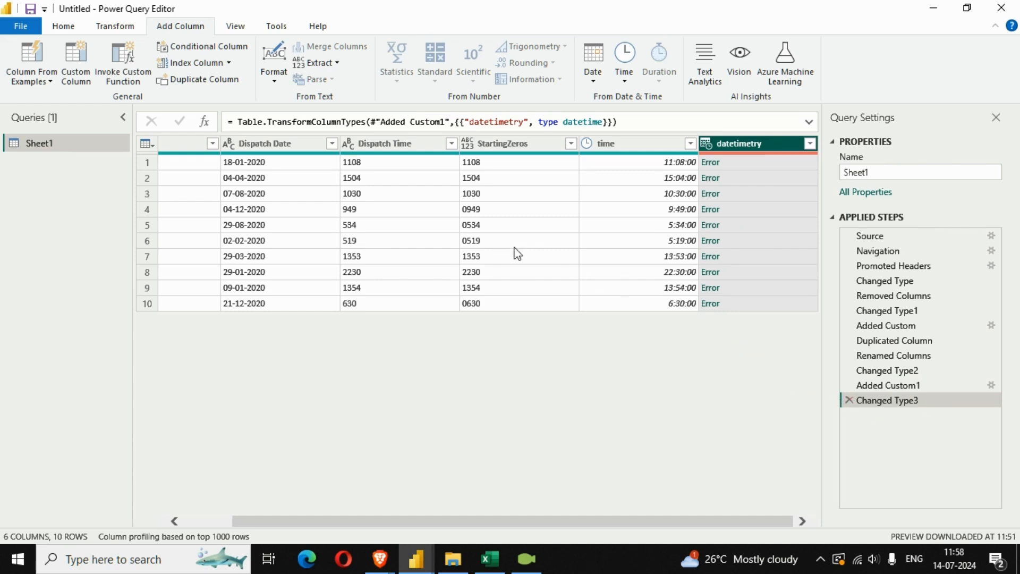
left_click(289, 143)
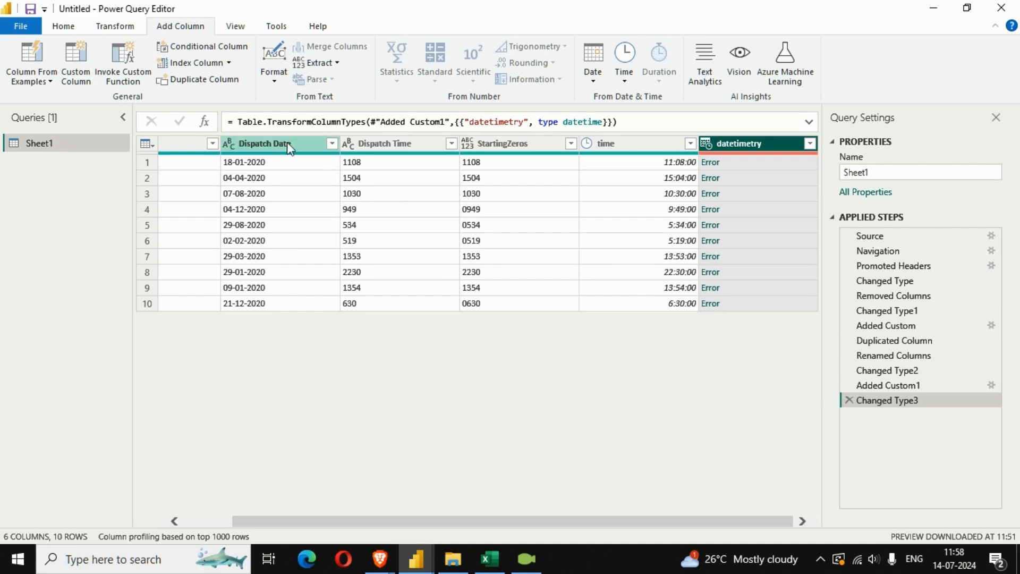
left_click(506, 148)
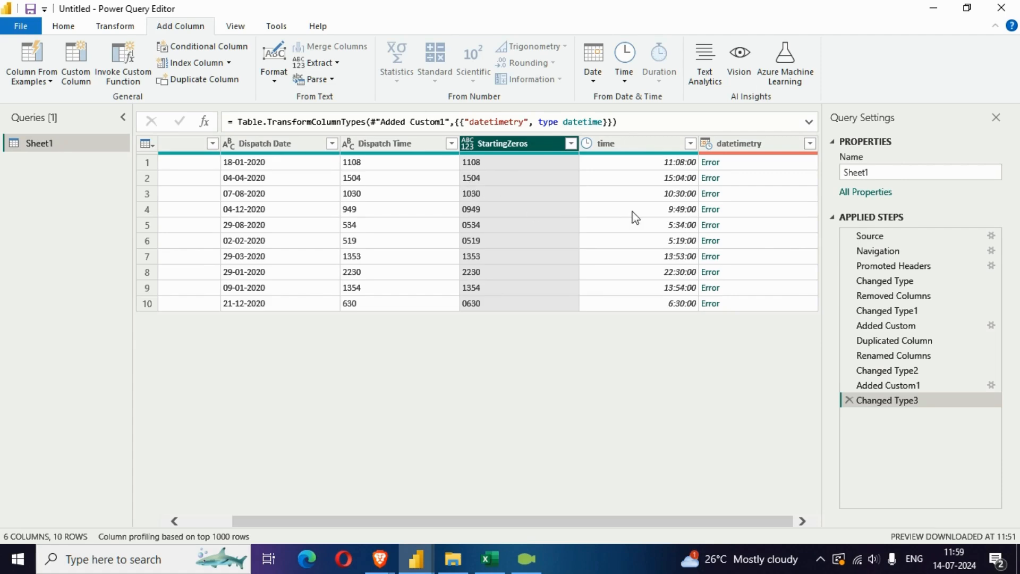
left_click(849, 399)
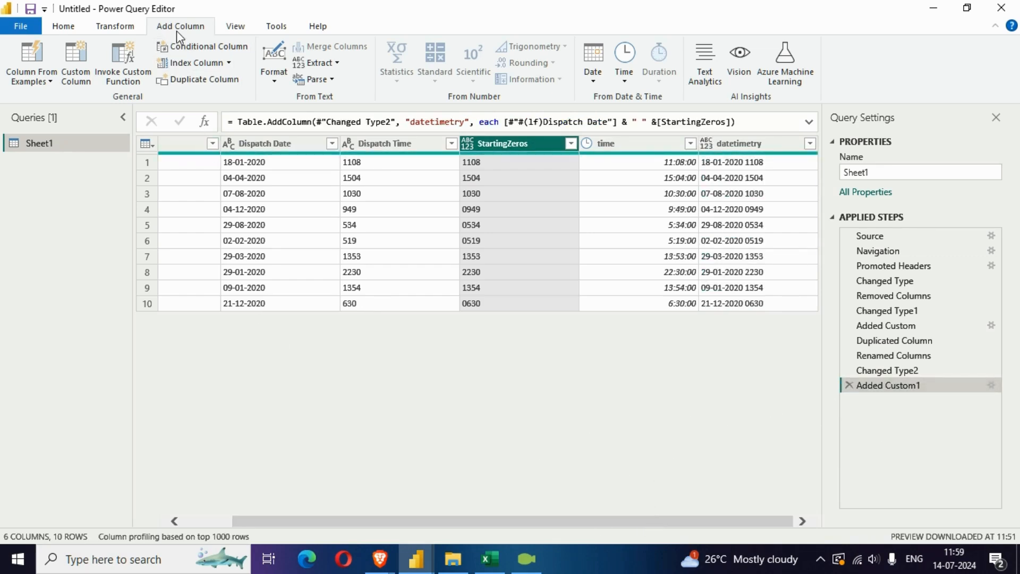
Start a new column from examples with only the StartingZeros column included as its source.
left_click(38, 62)
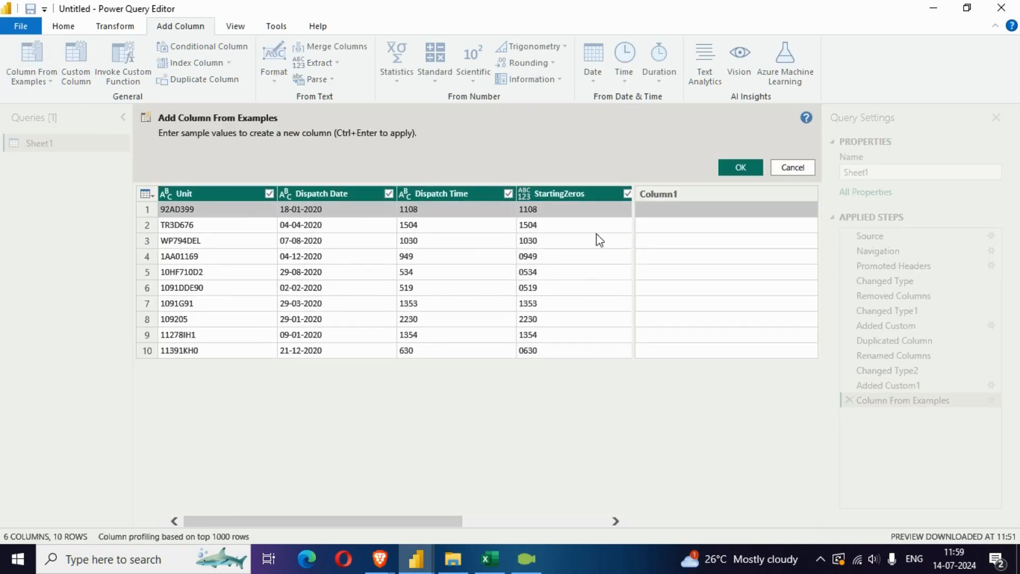
left_click(269, 194)
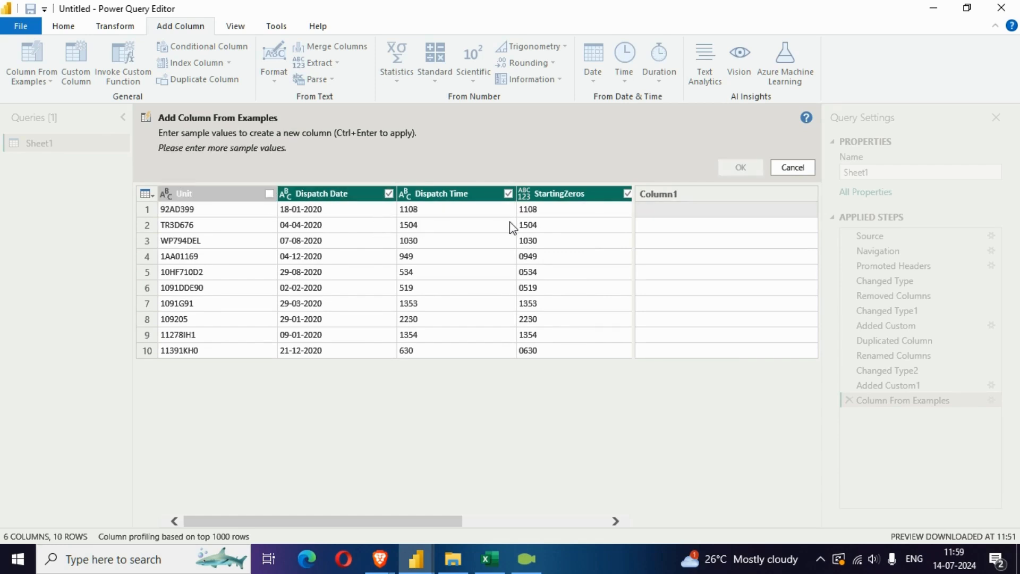
left_click(508, 195)
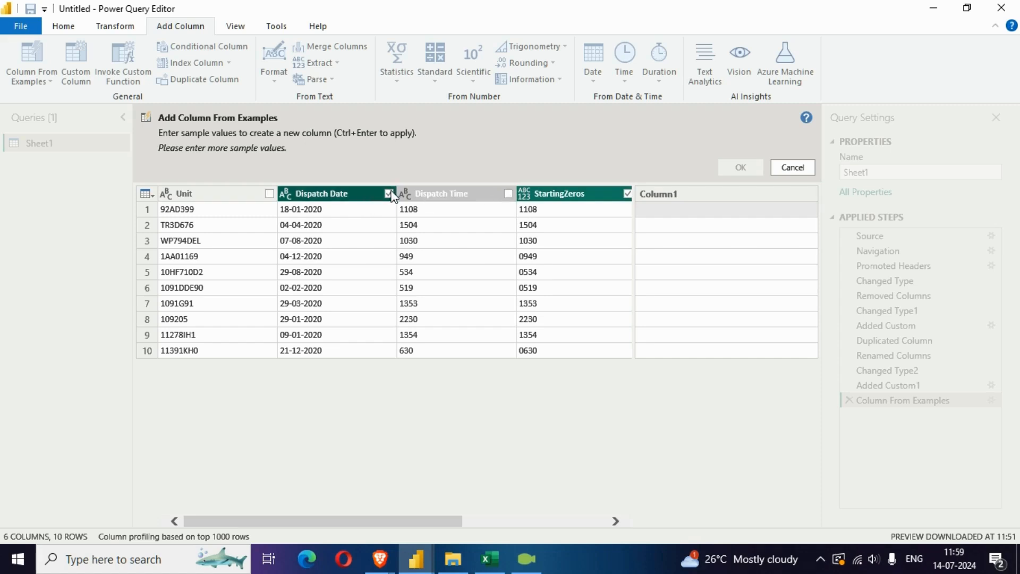
left_click(389, 194)
left_click_drag(367, 520, 495, 516)
left_click(523, 194)
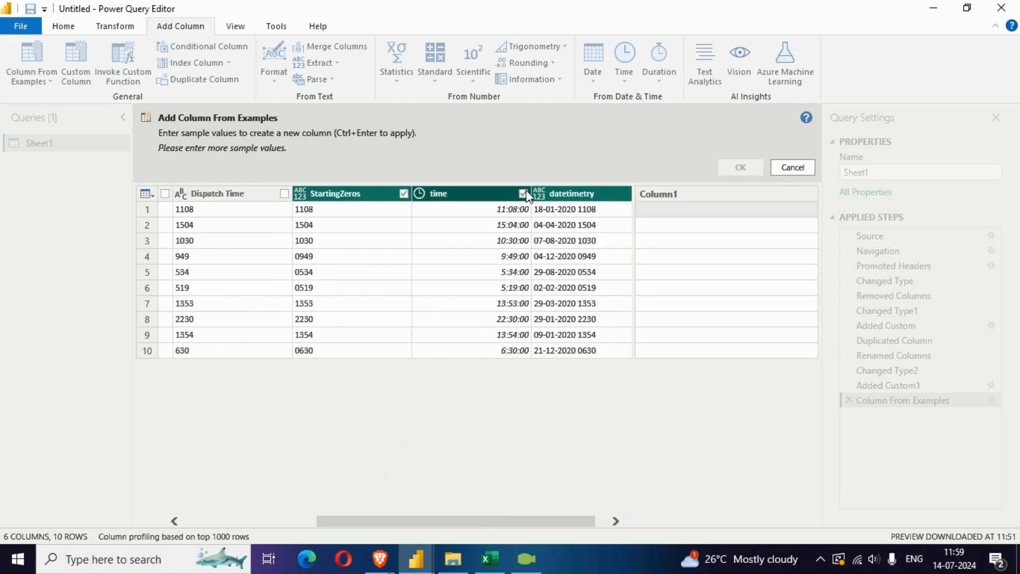
left_click(524, 195)
left_click_drag(515, 523, 581, 525)
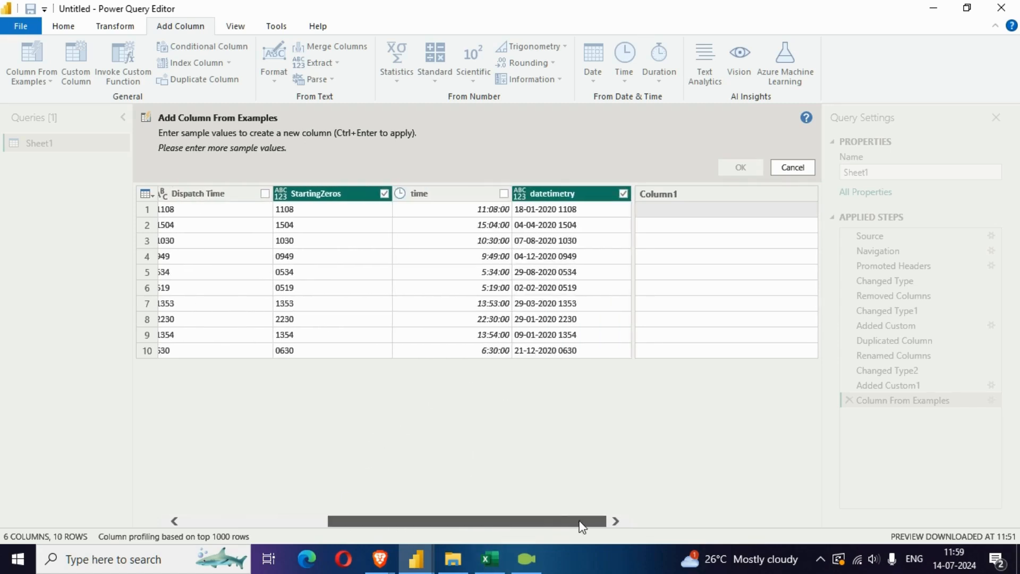
left_click(624, 193)
Name the example column propertime, give 11:08 and 15:04 as the first two sample values, and create it.
double_click(681, 192)
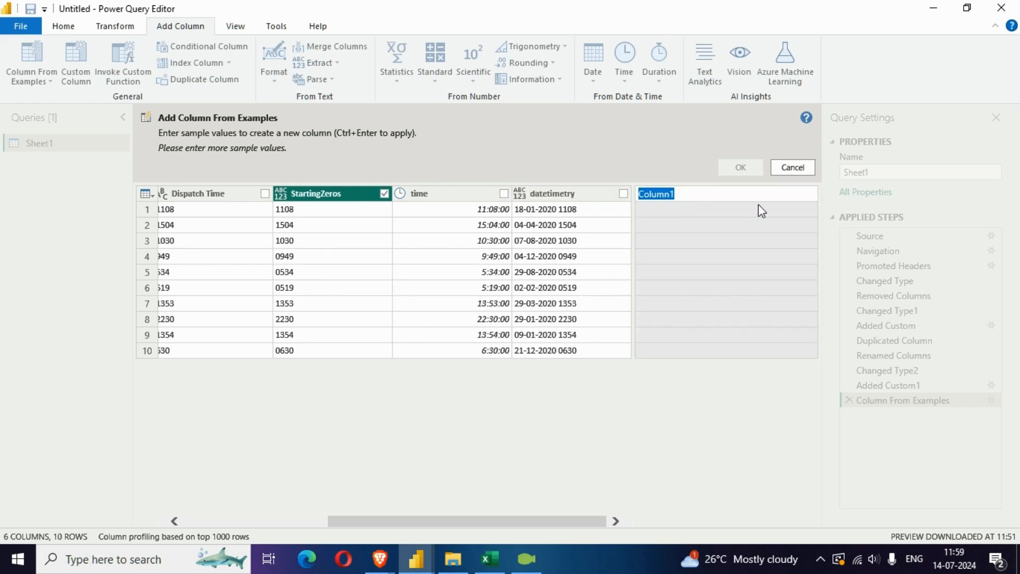
type("propertime")
key("Return")
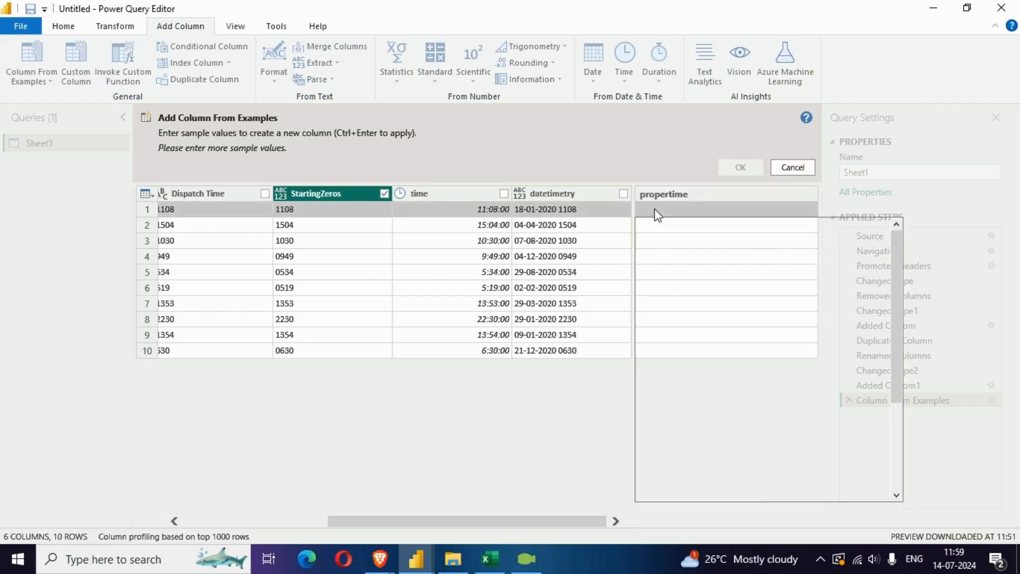
type("11:")
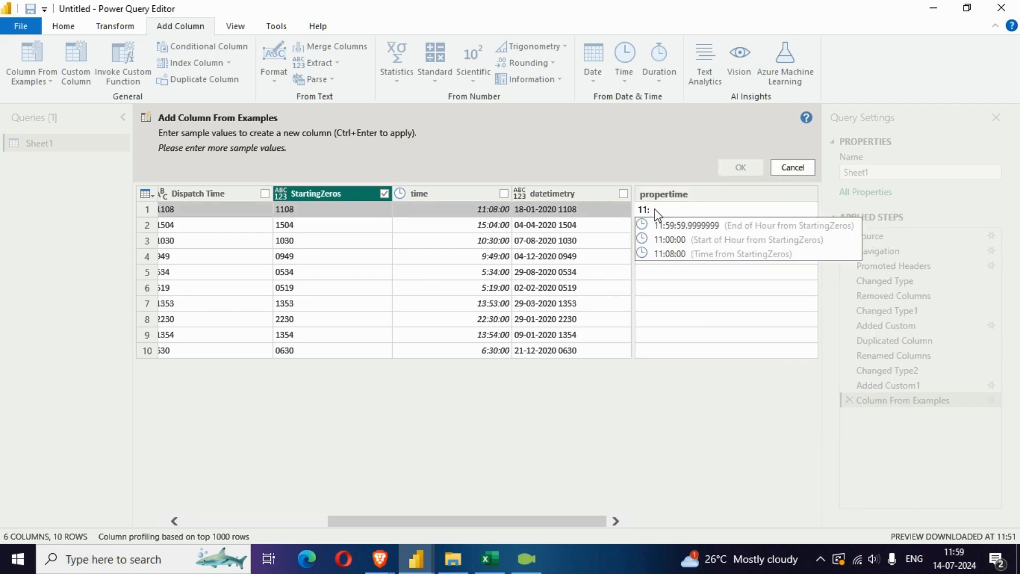
type("08")
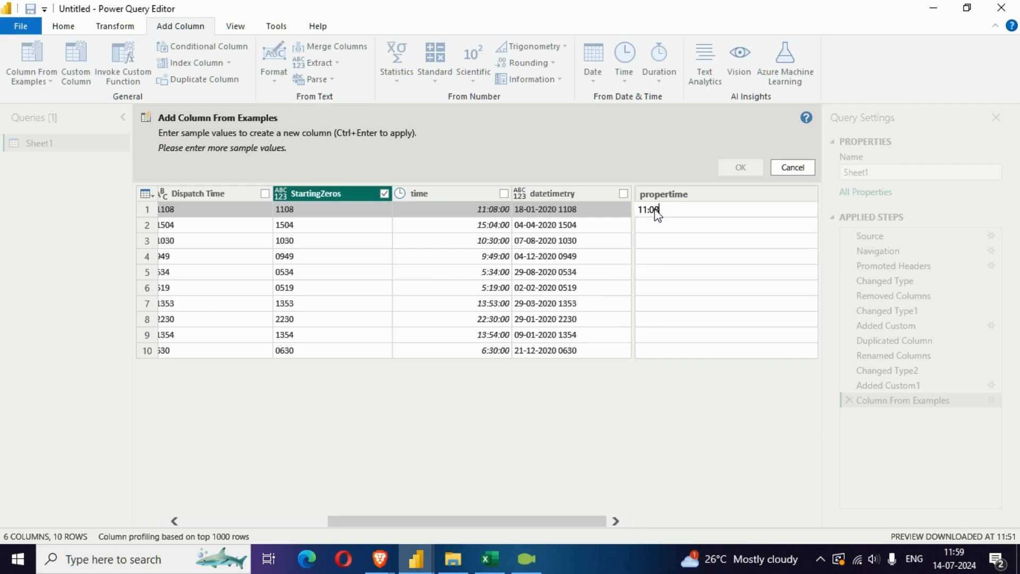
key("Return")
type("15")
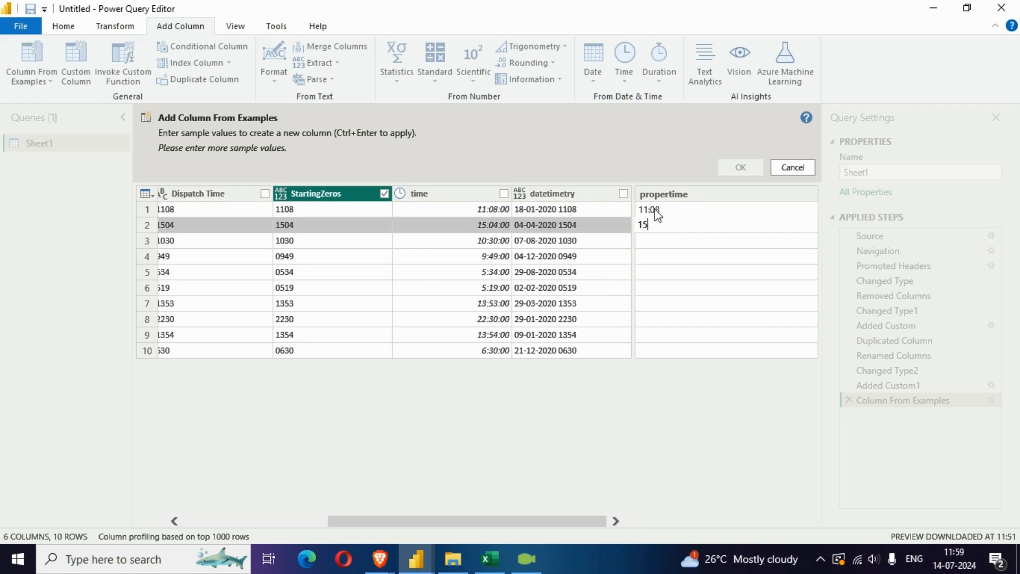
type(":04")
key("Return")
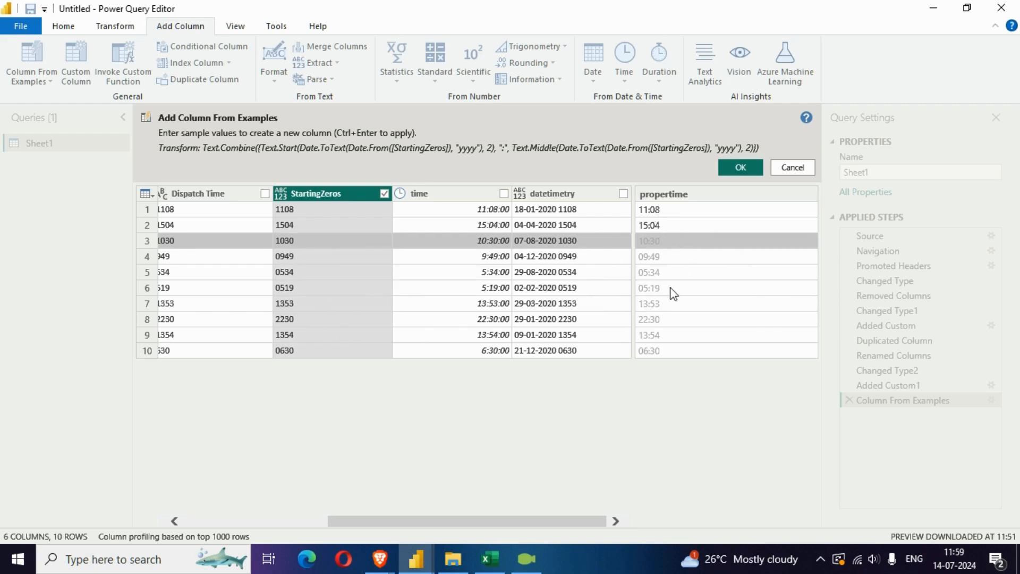
left_click(743, 167)
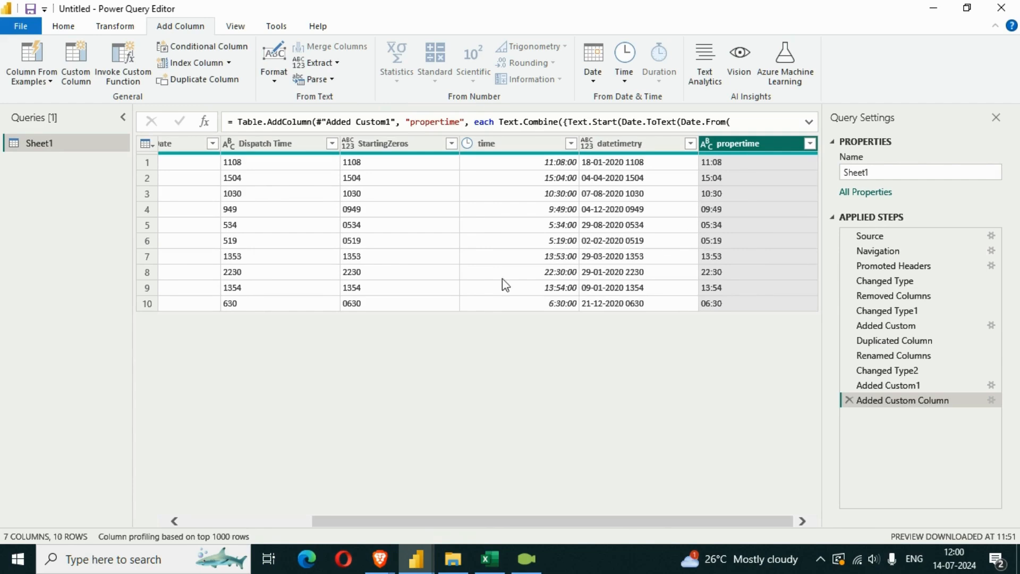
Remove the datetimetry column from the table.
left_click_drag(422, 516, 441, 528)
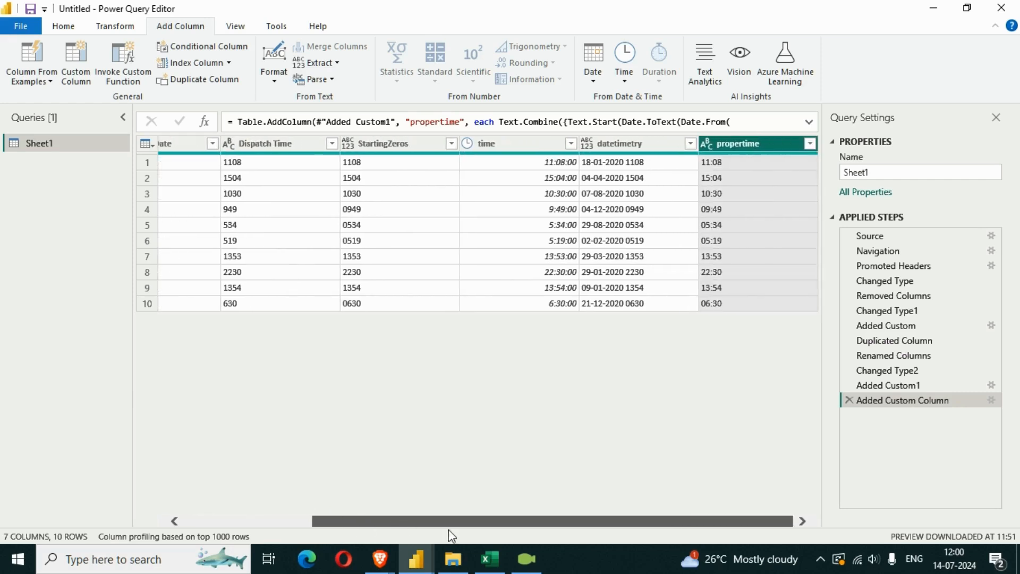
left_click(620, 142)
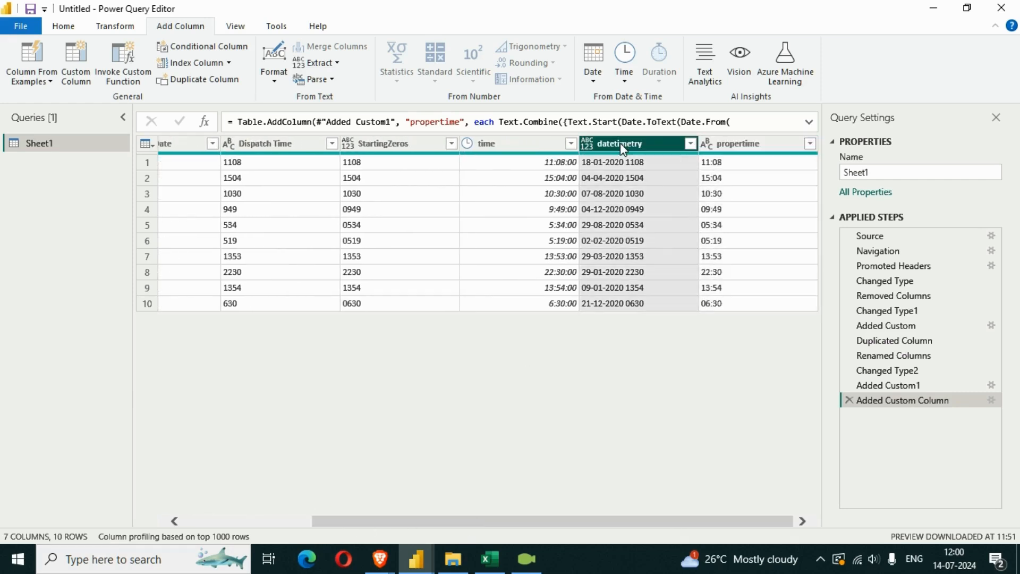
key("Delete")
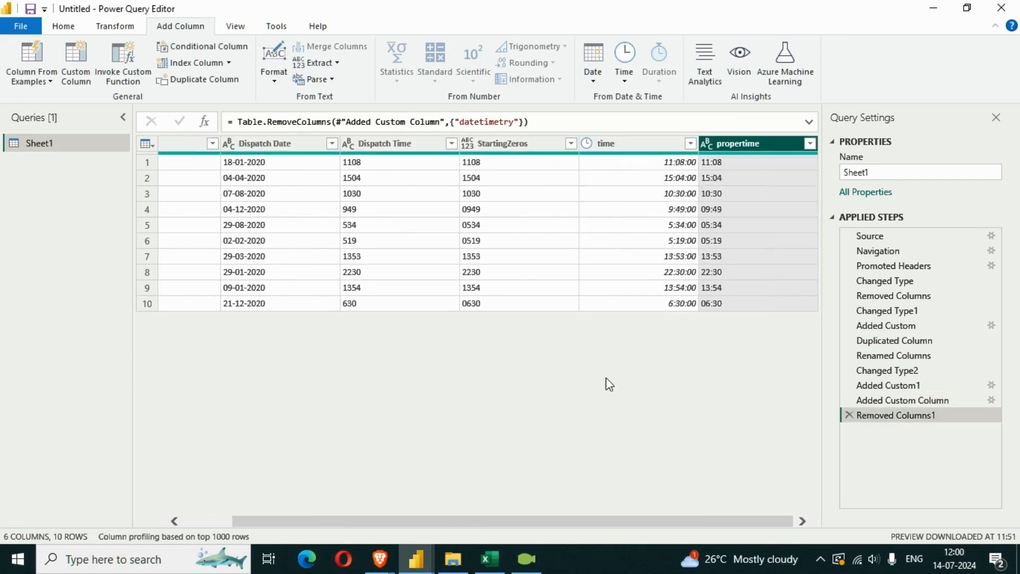
Add a custom column named FinalDateTime that joins Dispatch Date, a space in quotes and propertime with & operators.
left_click(81, 68)
left_click_drag(322, 199, 260, 196)
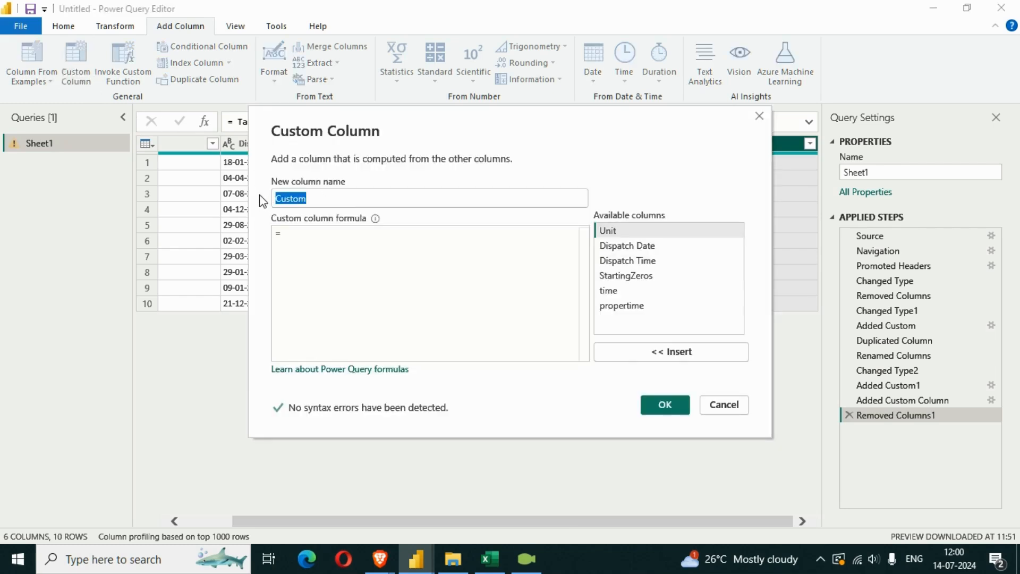
type("FinalDateTime")
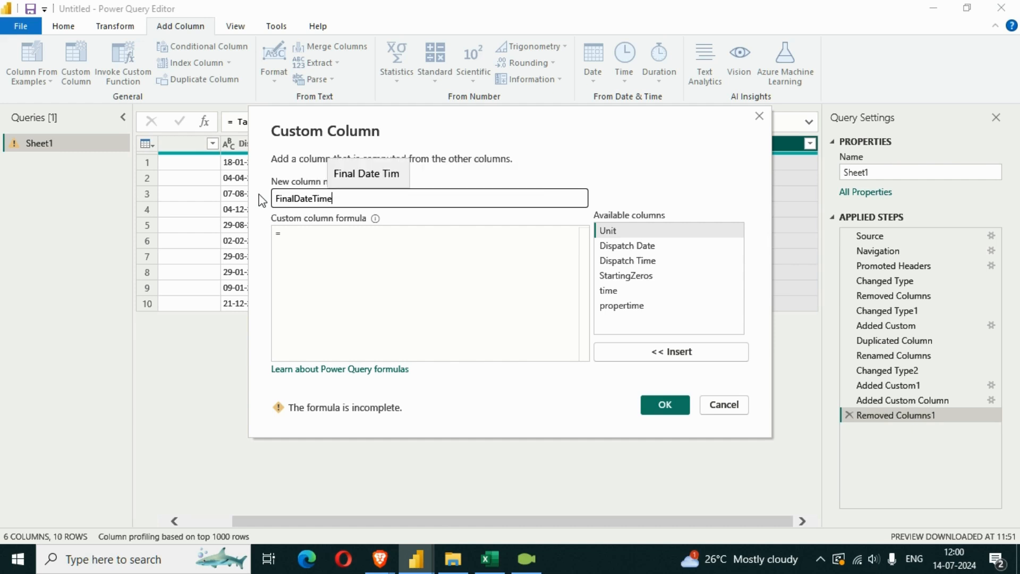
left_click(319, 233)
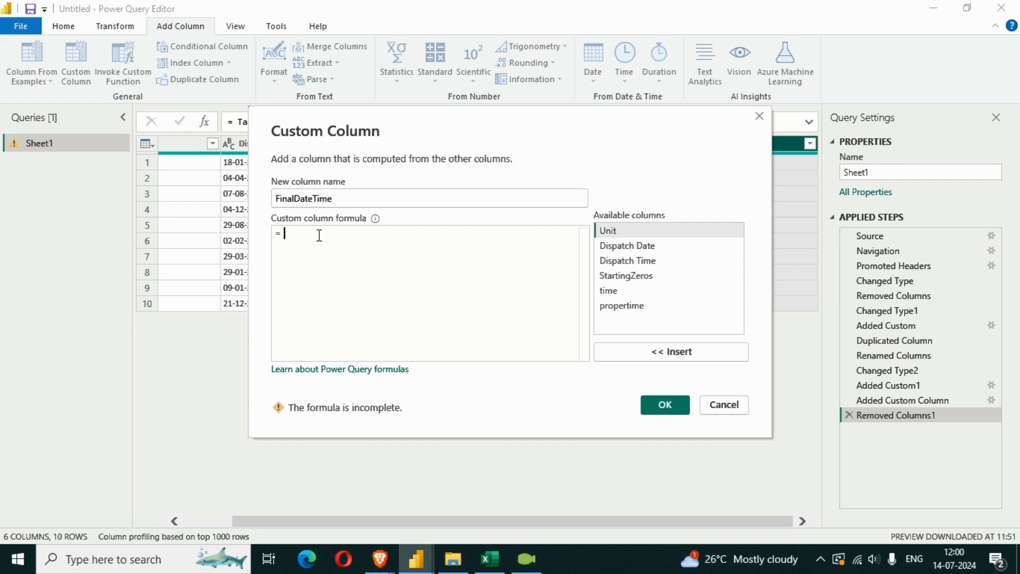
double_click(641, 250)
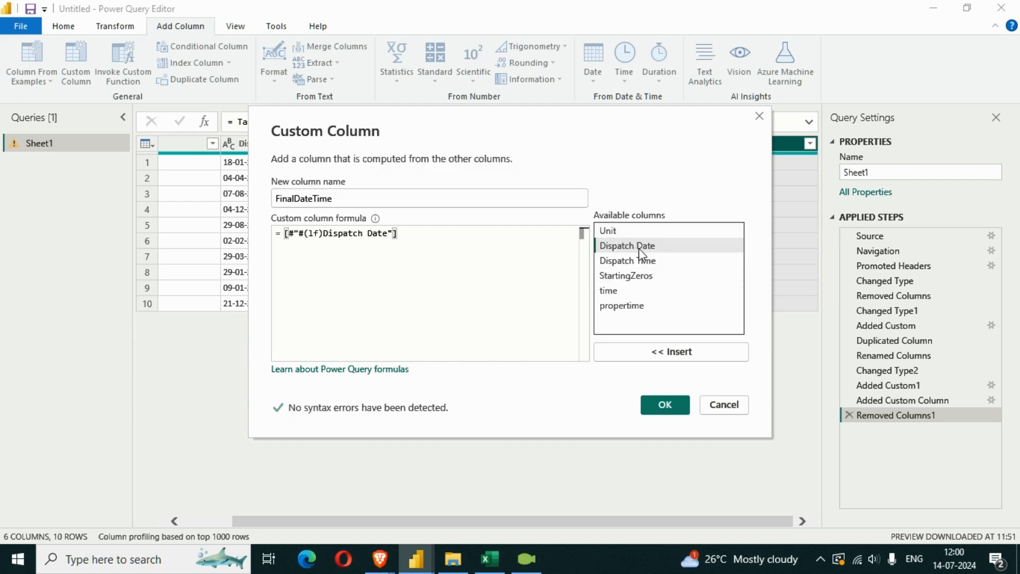
type("&")
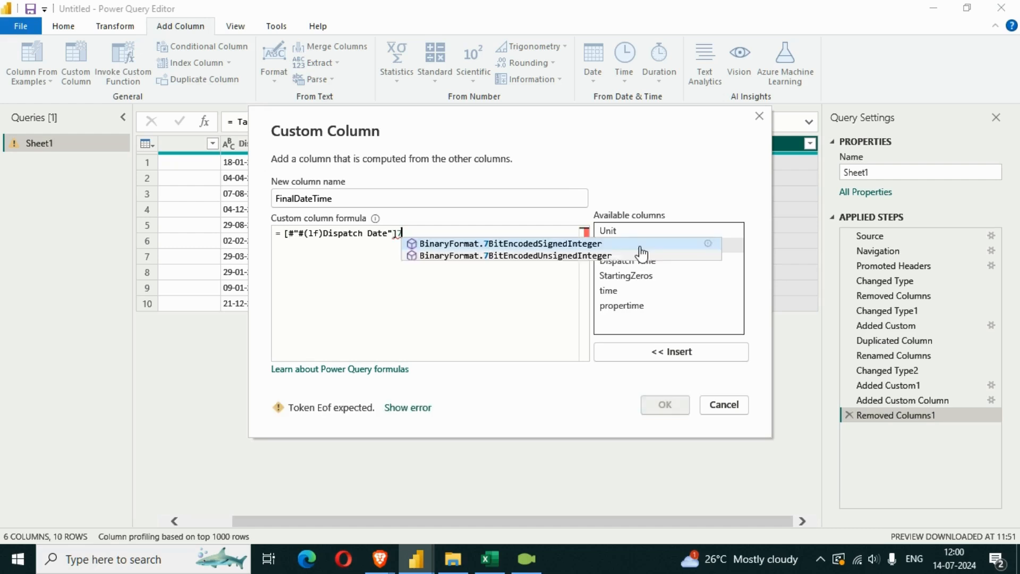
key("BackSpace")
type("&")
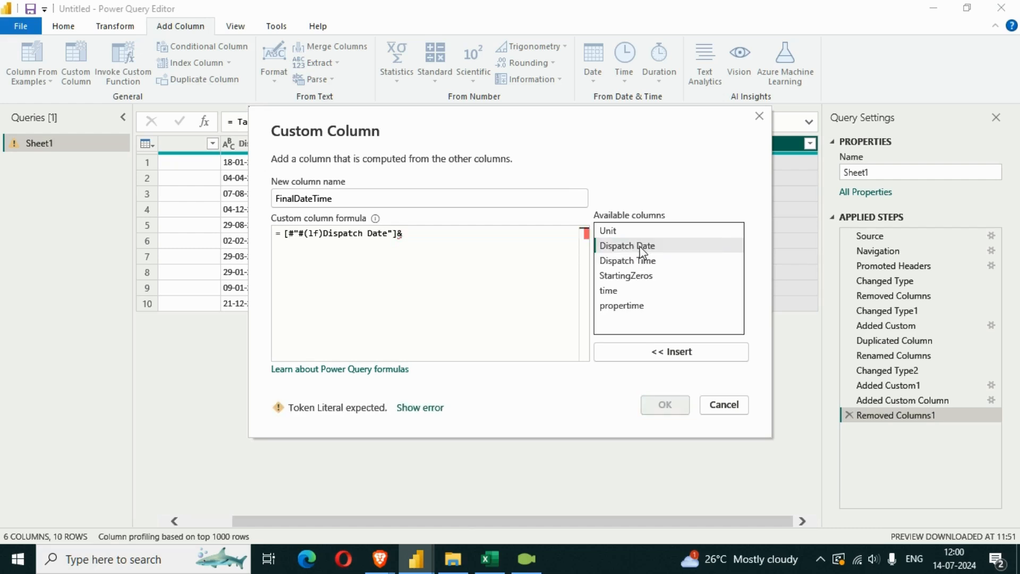
type("\" ")
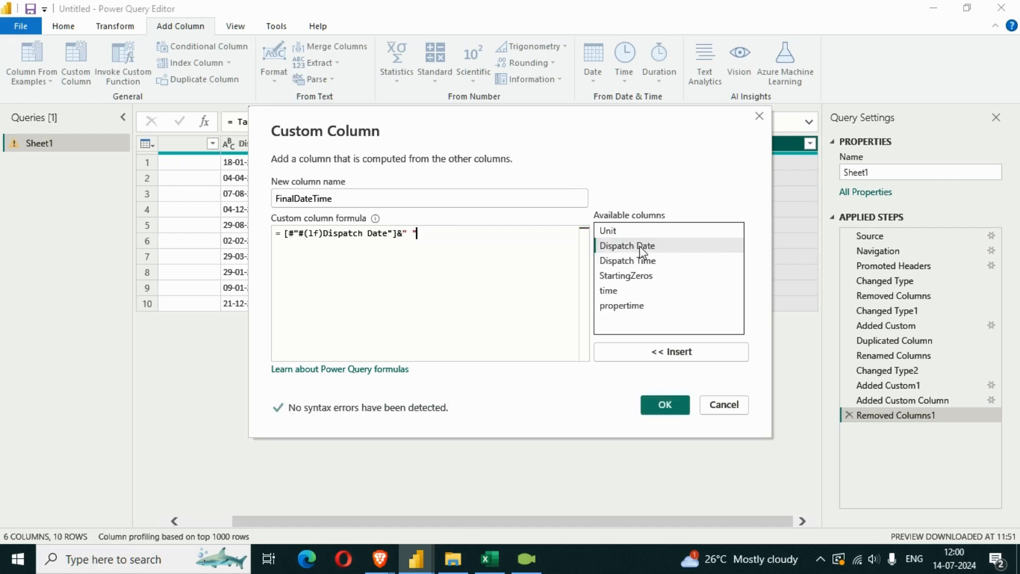
type("\"&")
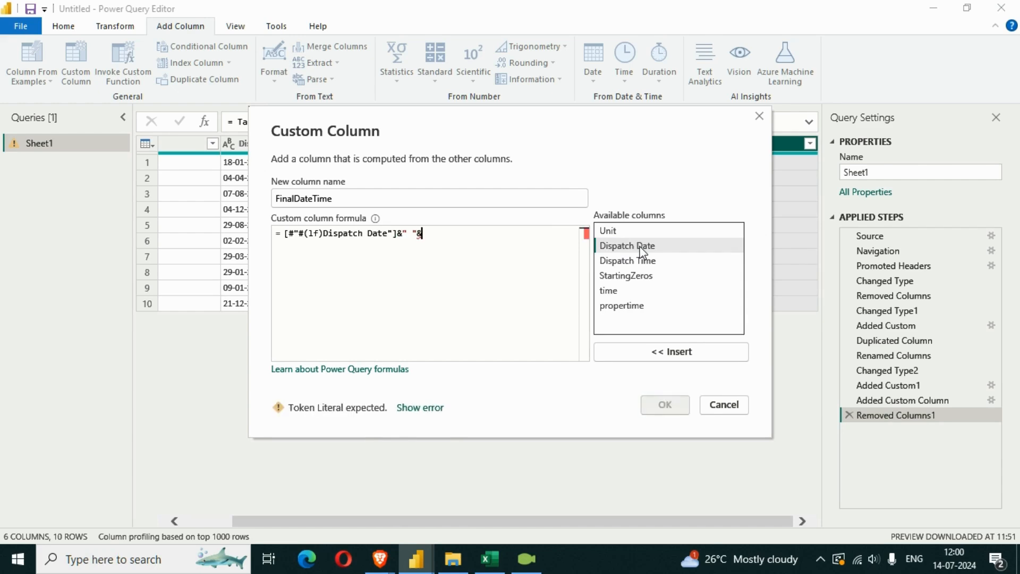
double_click(615, 305)
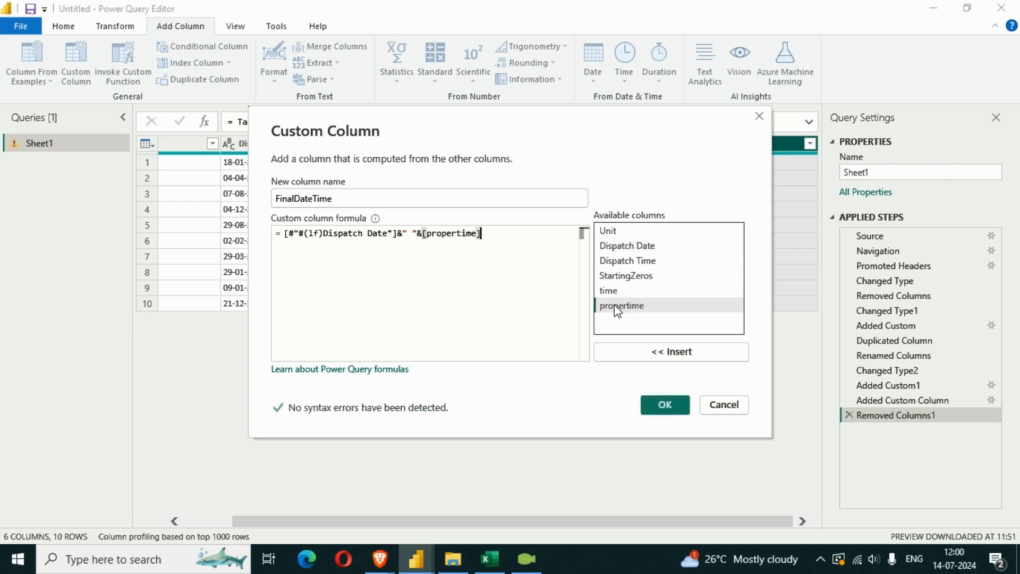
left_click(665, 407)
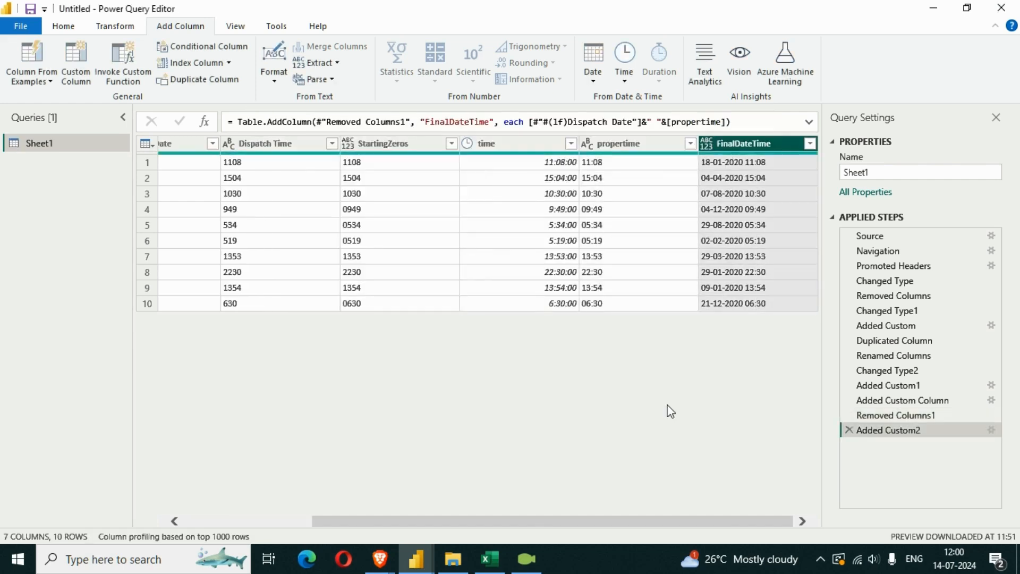
Set the FinalDateTime column's data type to Date/Time and remove the time column.
left_click(707, 145)
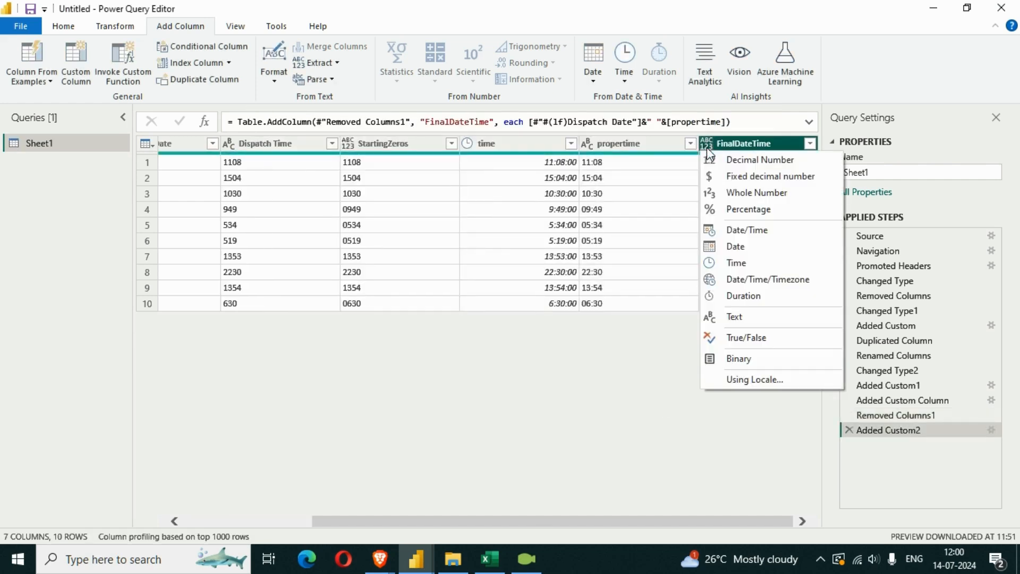
left_click(721, 233)
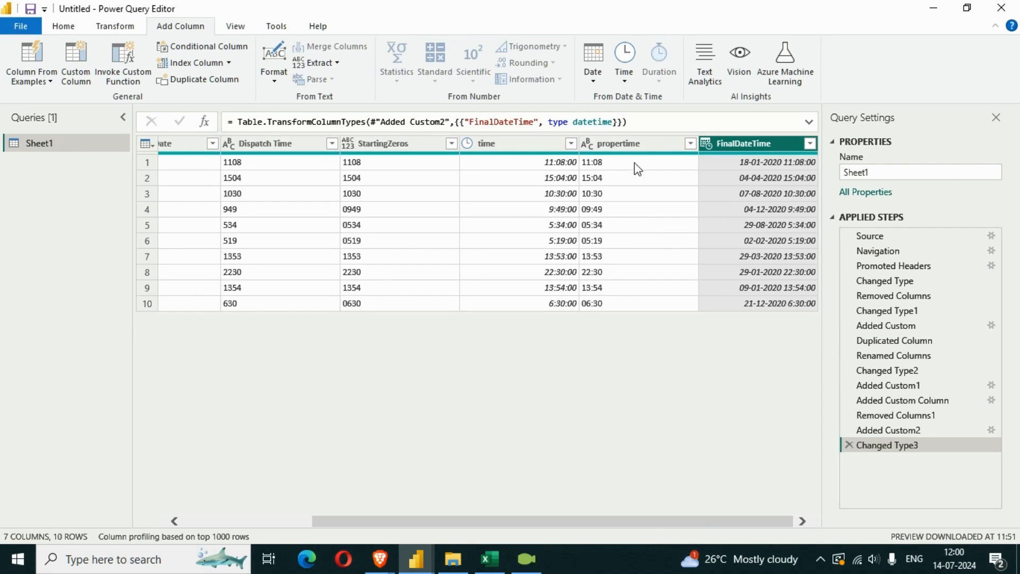
left_click(519, 153)
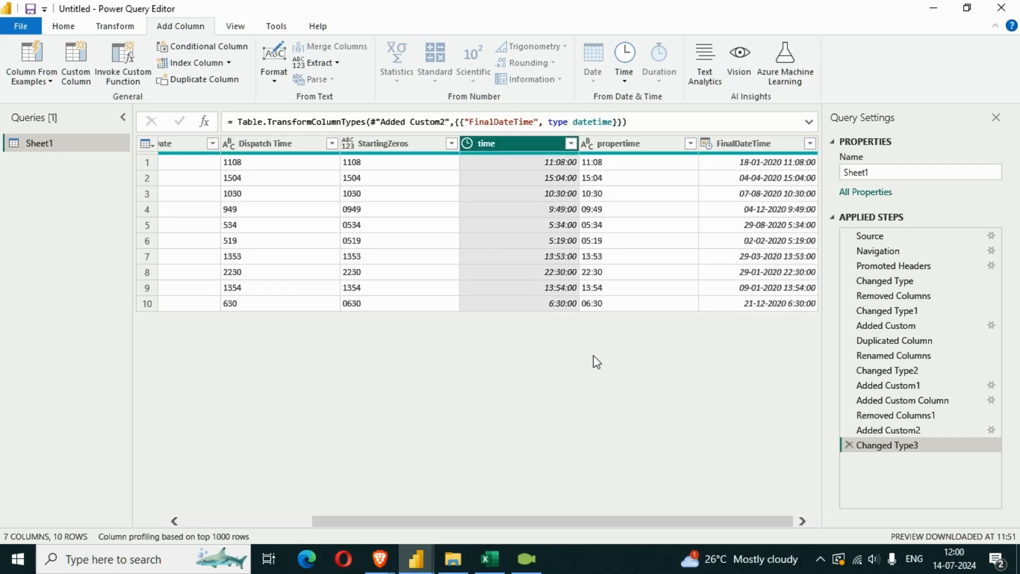
key("Delete")
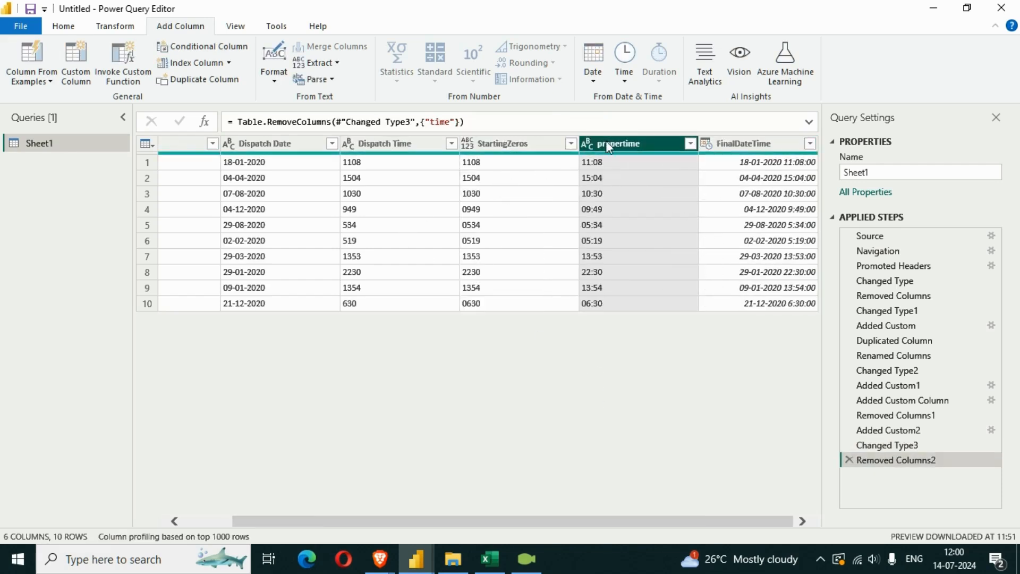
Change the propertime column's data type to Time and remove the StartingZeros and Dispatch Time columns.
left_click(588, 142)
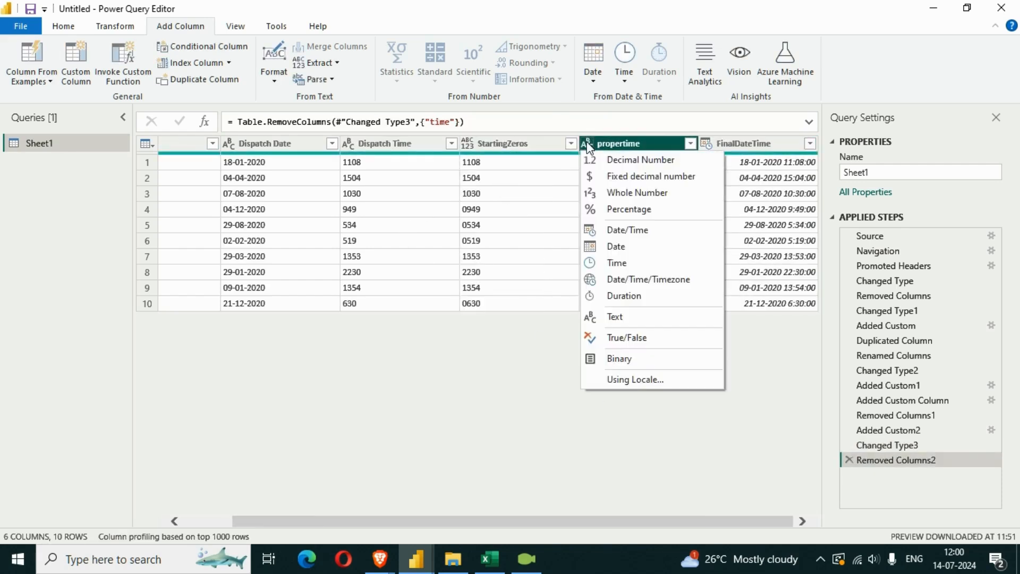
left_click(624, 262)
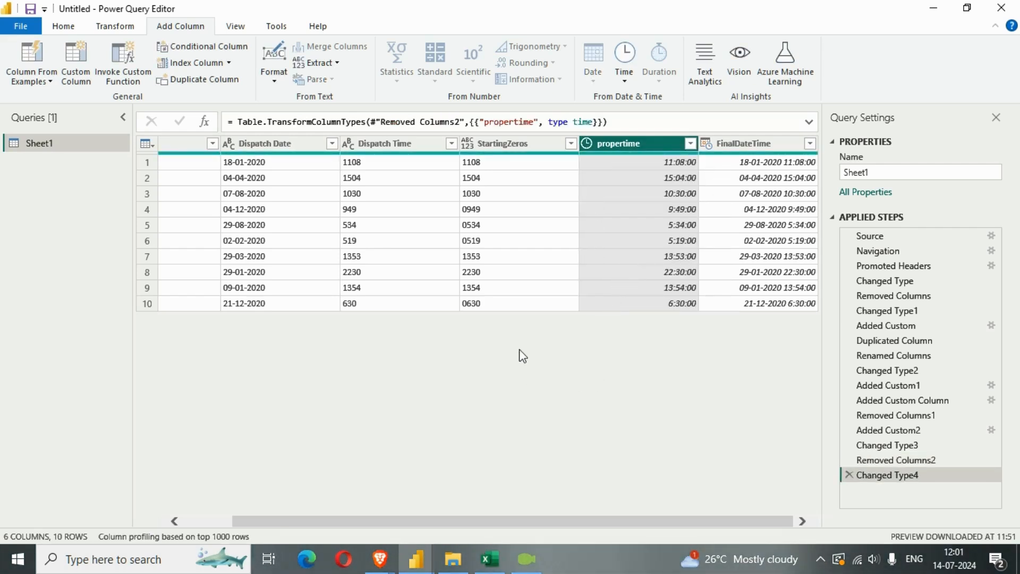
left_click(497, 145)
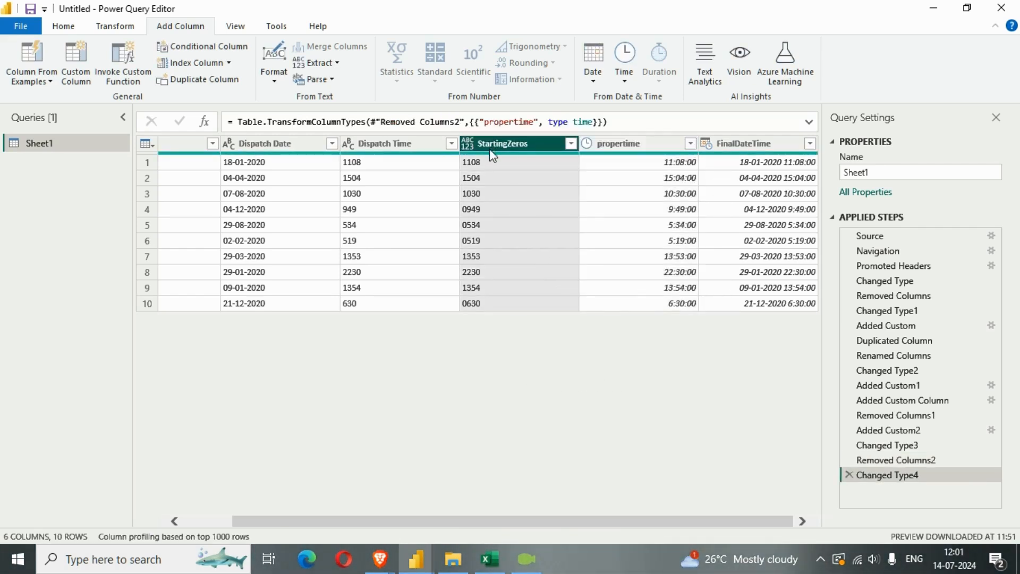
key("Delete")
left_click(419, 141)
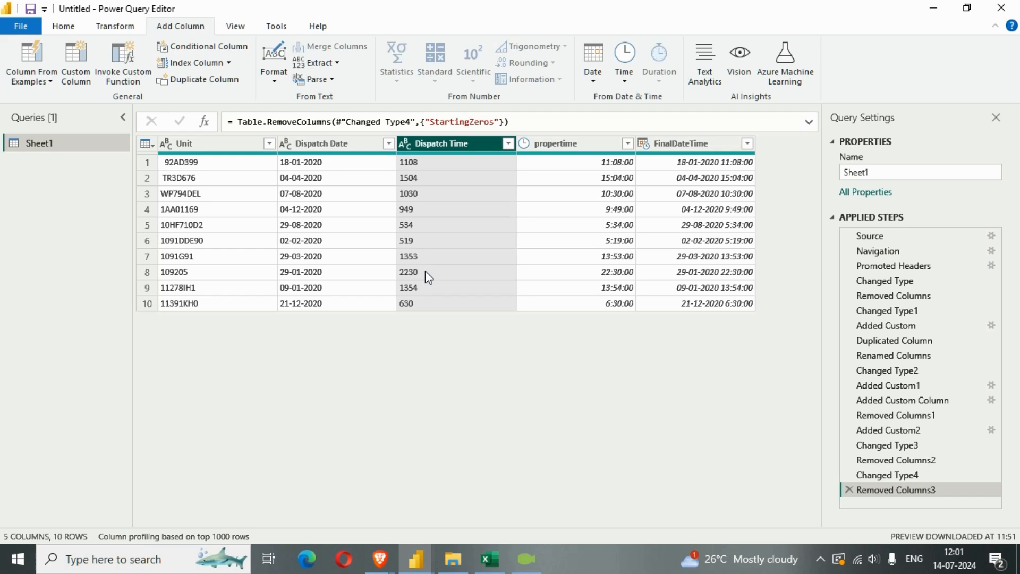
key("Delete")
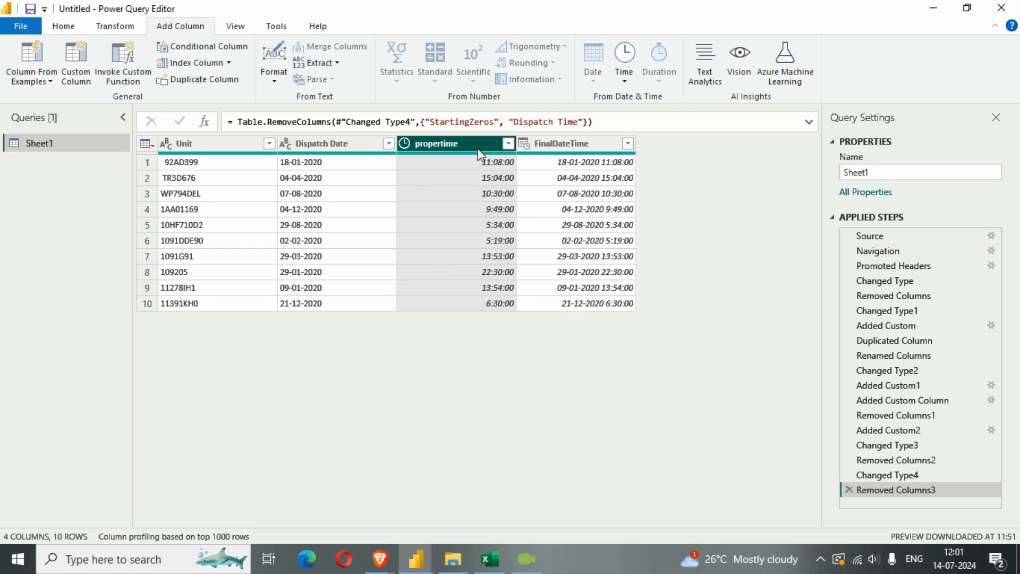
Rename the propertime column to DipatchTime.
double_click(445, 144)
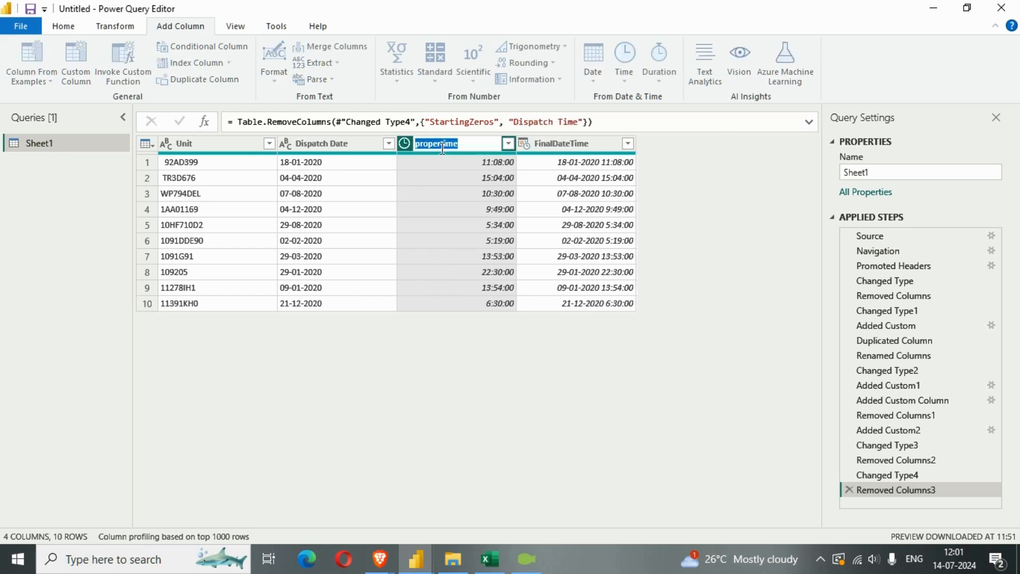
type("Di")
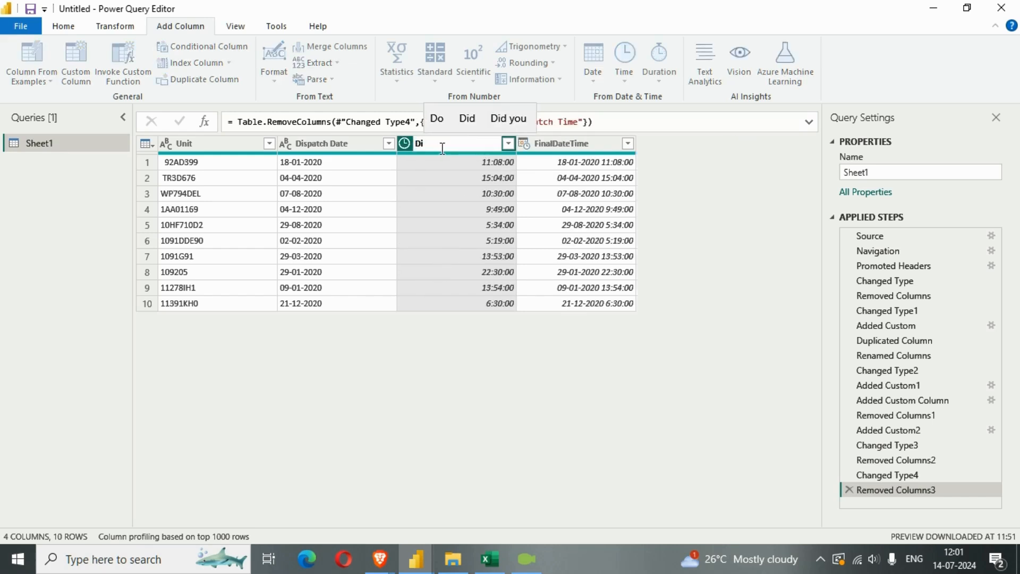
type("patch")
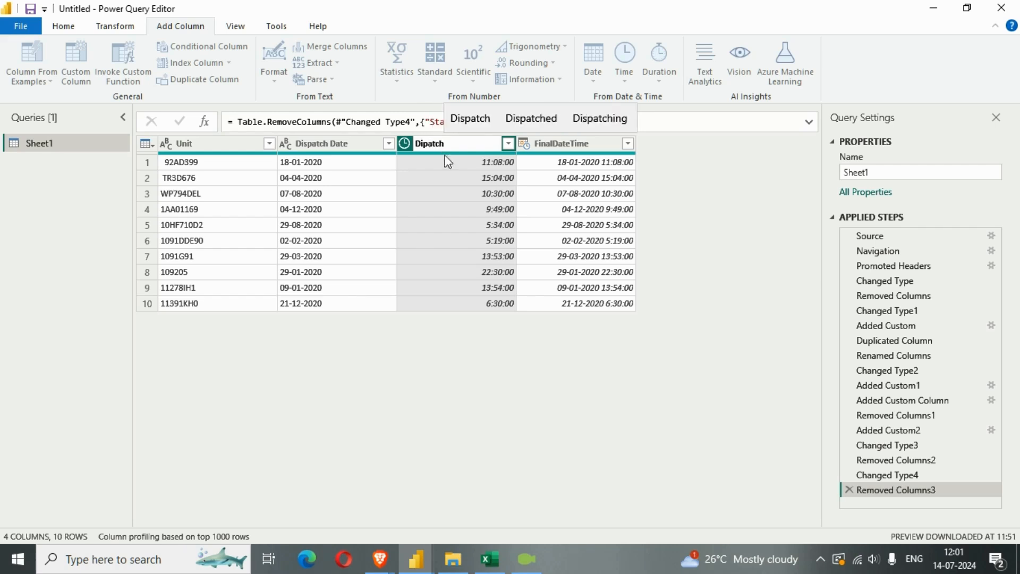
left_click(466, 114)
type("hTime")
key("Return")
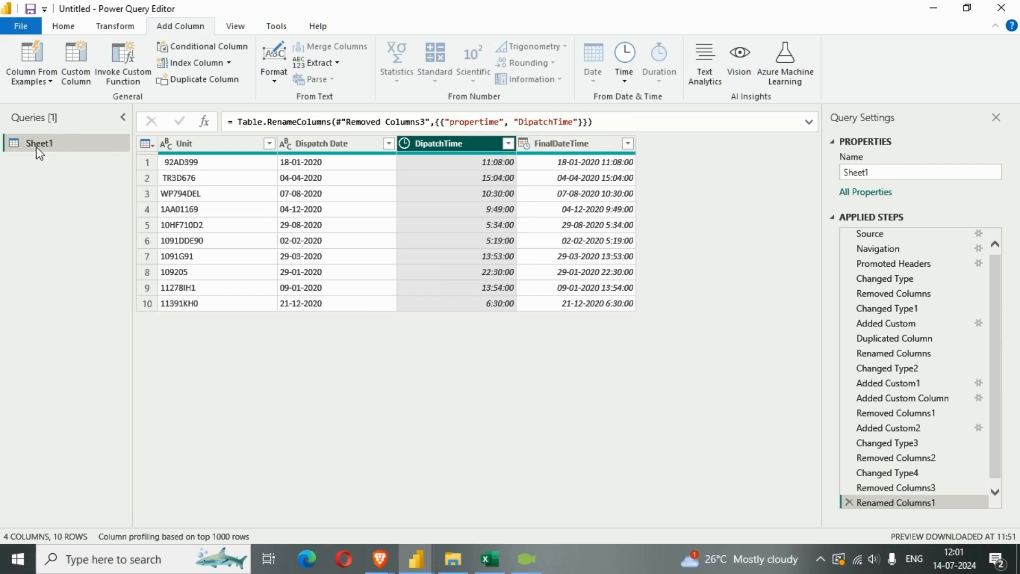
Apply the query changes and close the query editor to return to the report.
left_click(68, 30)
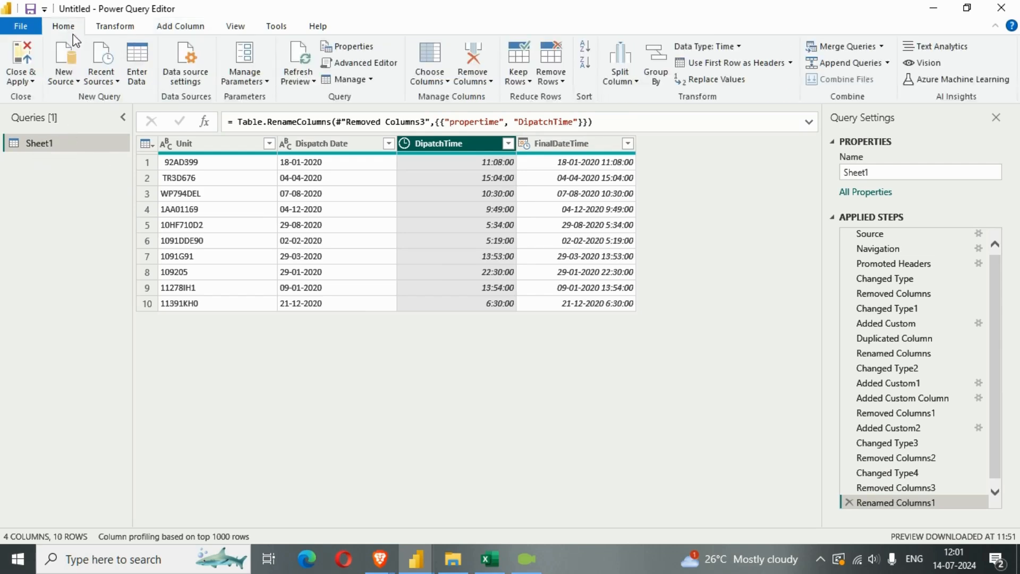
left_click(25, 82)
left_click(52, 100)
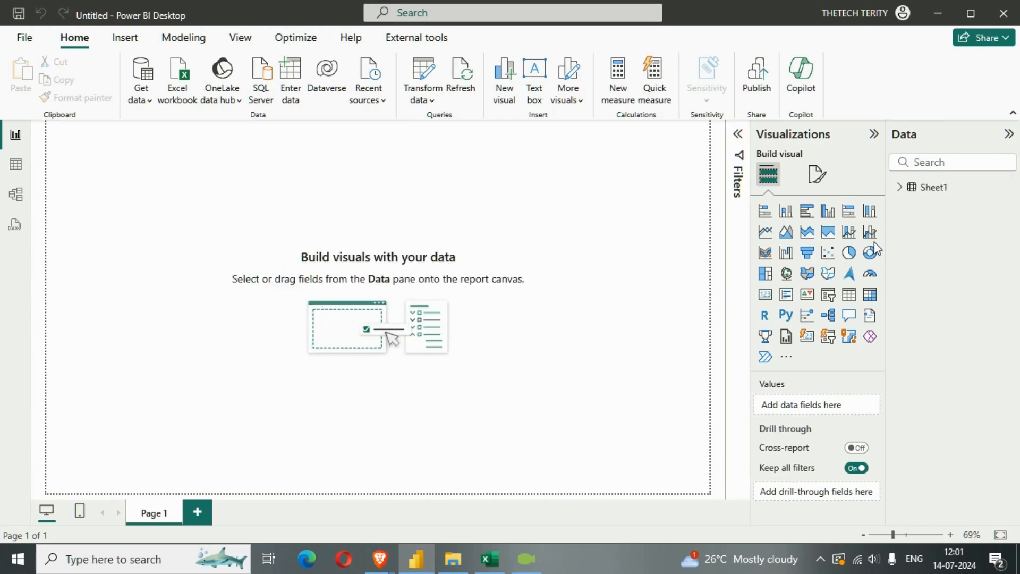
Add a table visual with the Sheet1 fields Unit and FinalDateTime, and enlarge and reposition it on the page.
left_click(849, 295)
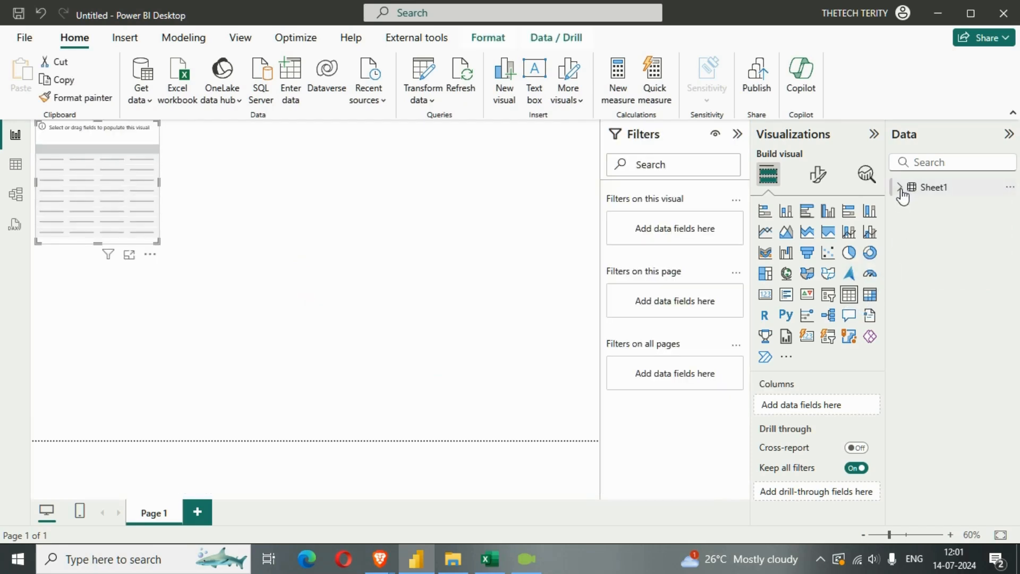
left_click(899, 187)
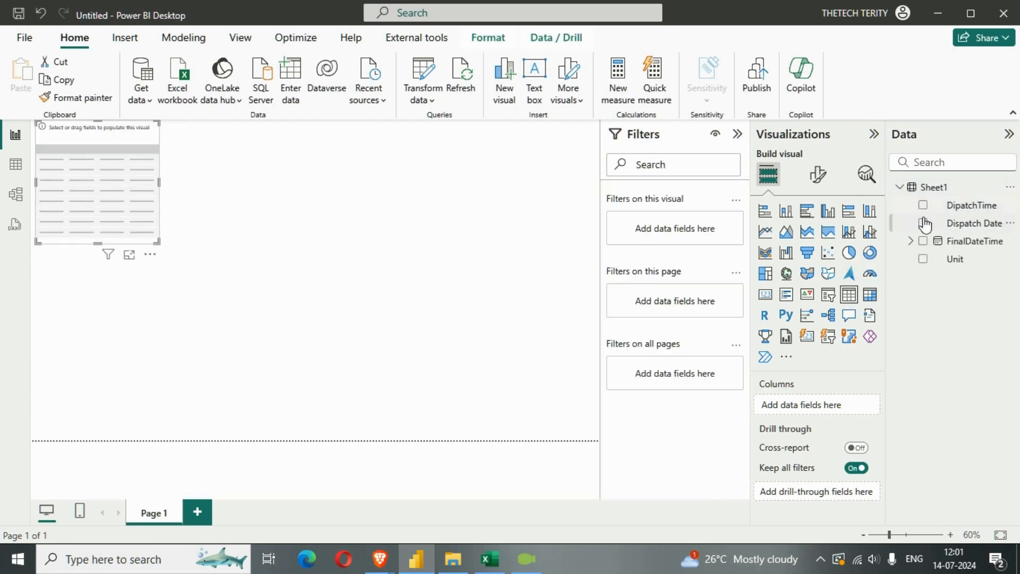
left_click(923, 259)
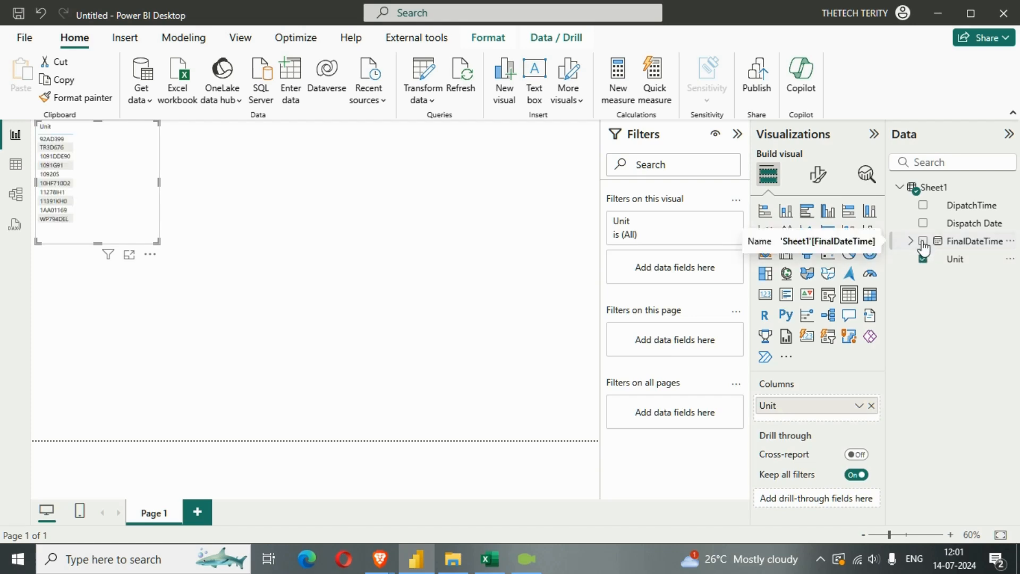
left_click(923, 243)
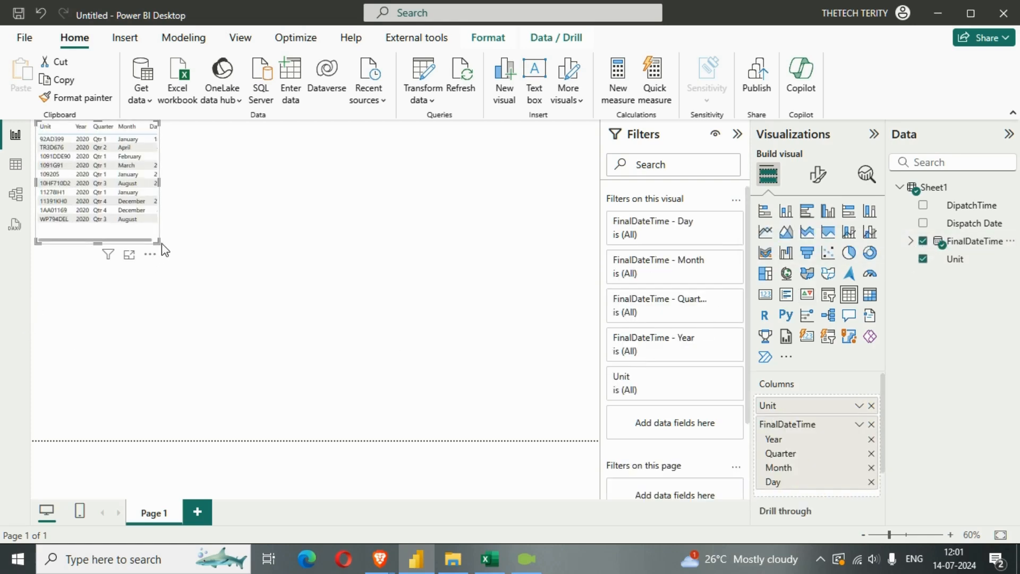
left_click_drag(158, 243, 363, 391)
left_click_drag(275, 294, 329, 324)
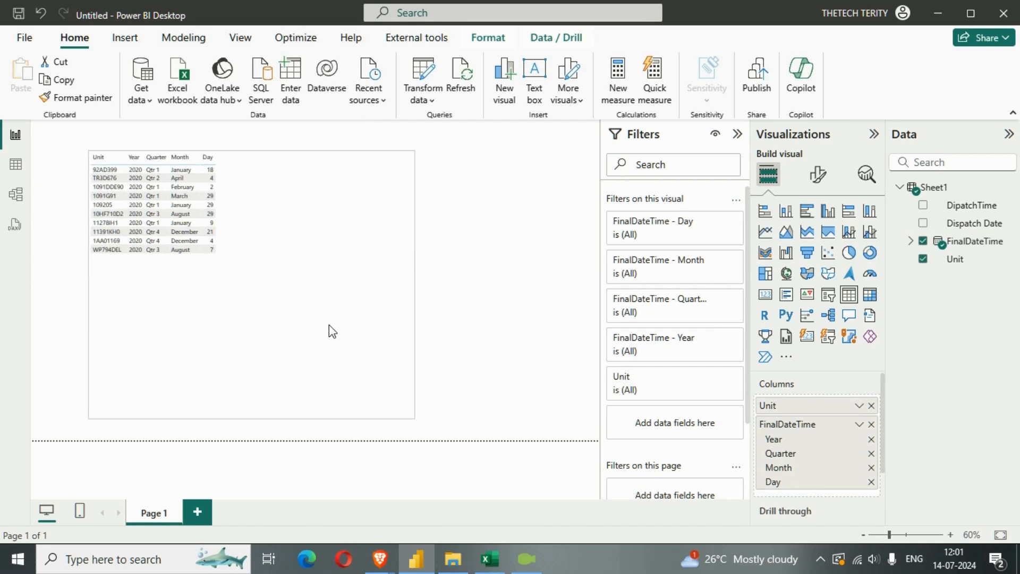
Increase the font size of the table visual's values to about 20.
left_click(818, 174)
left_click(797, 343)
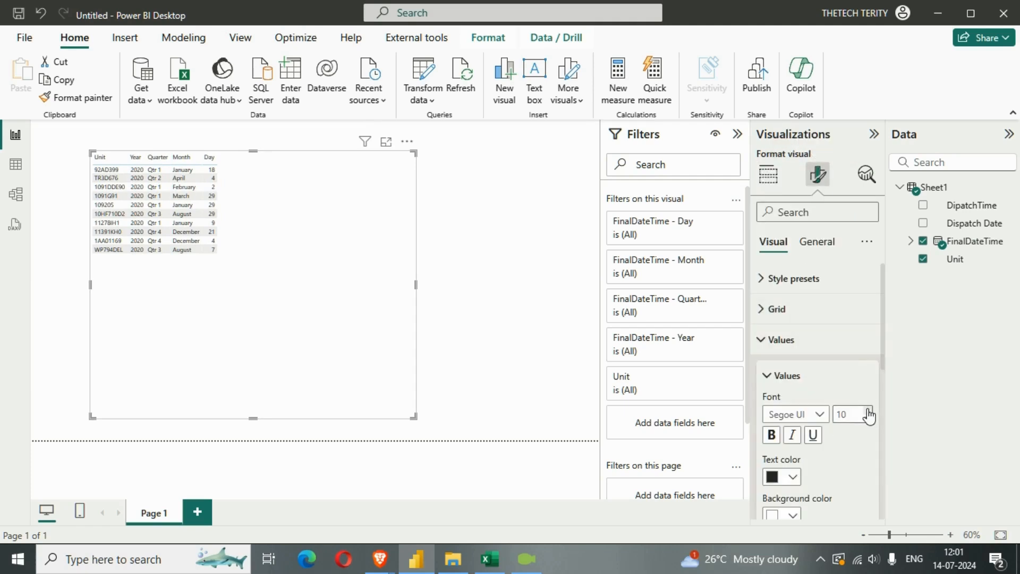
left_click(866, 411)
left_click(867, 411)
left_click(866, 411)
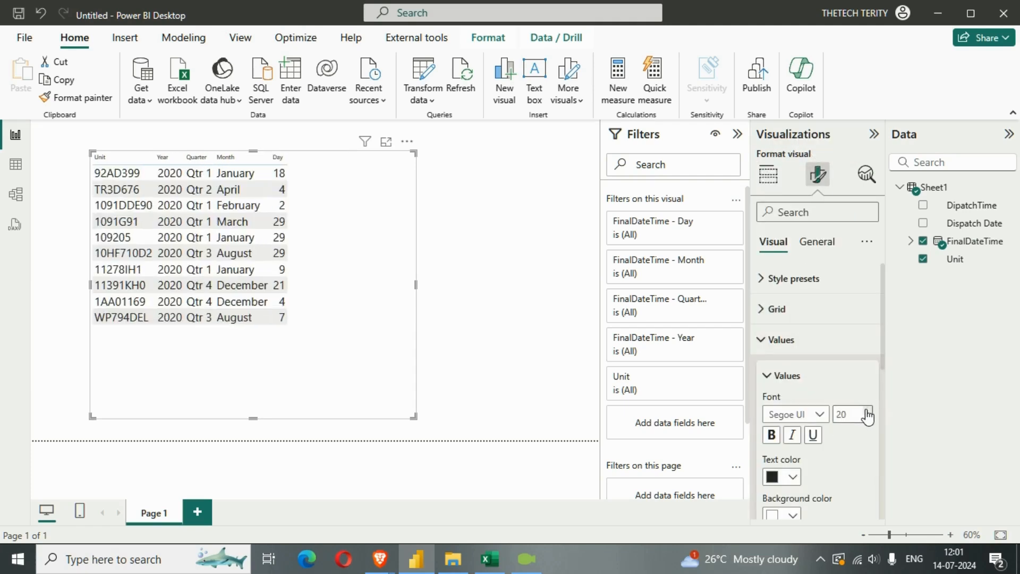
Set the font size of the table visual's column headers to 20.
scroll(819, 434, "down", 2)
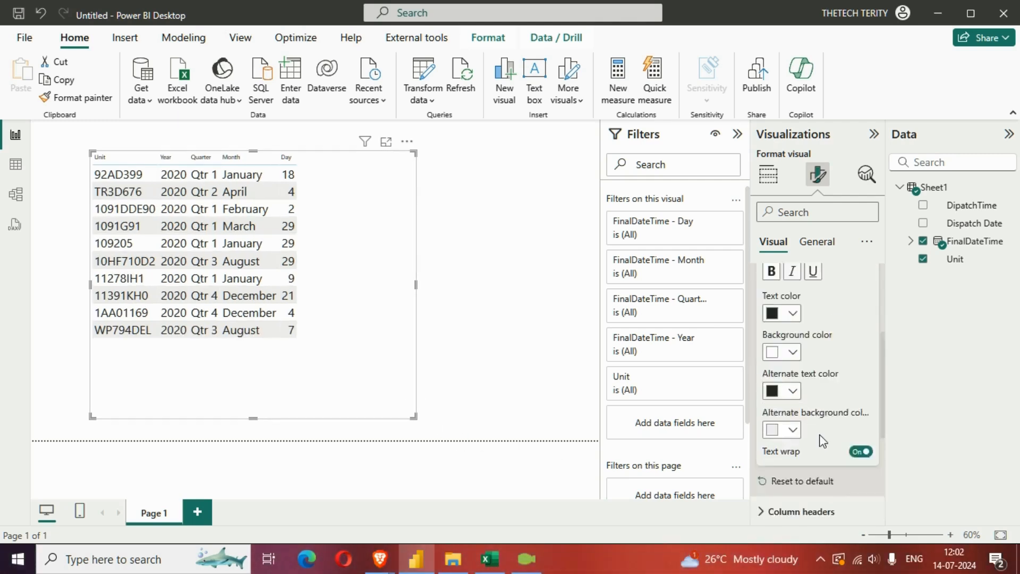
scroll(819, 435, "down", 2)
left_click(819, 451)
scroll(845, 481, "down", 2)
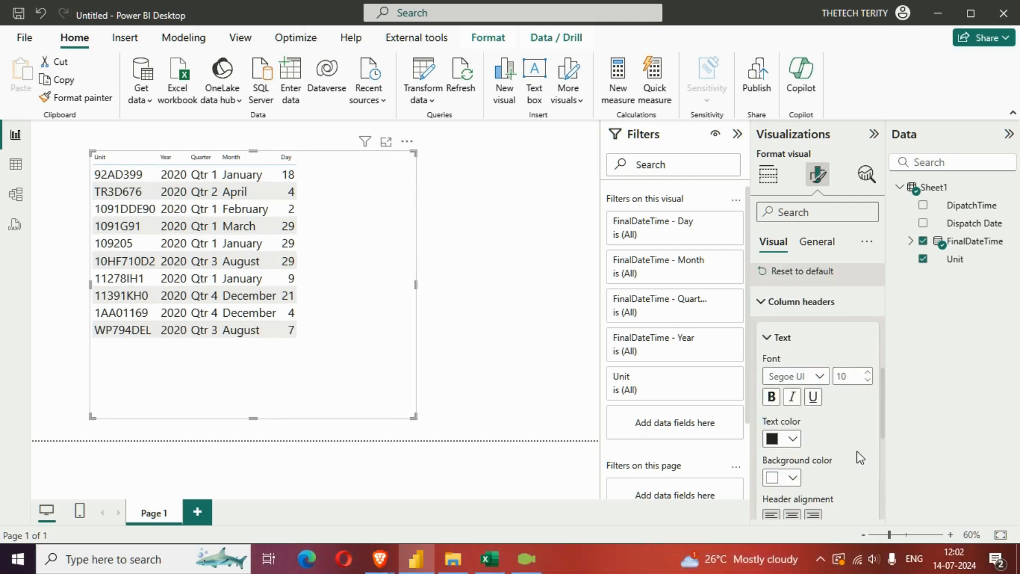
left_click(868, 373)
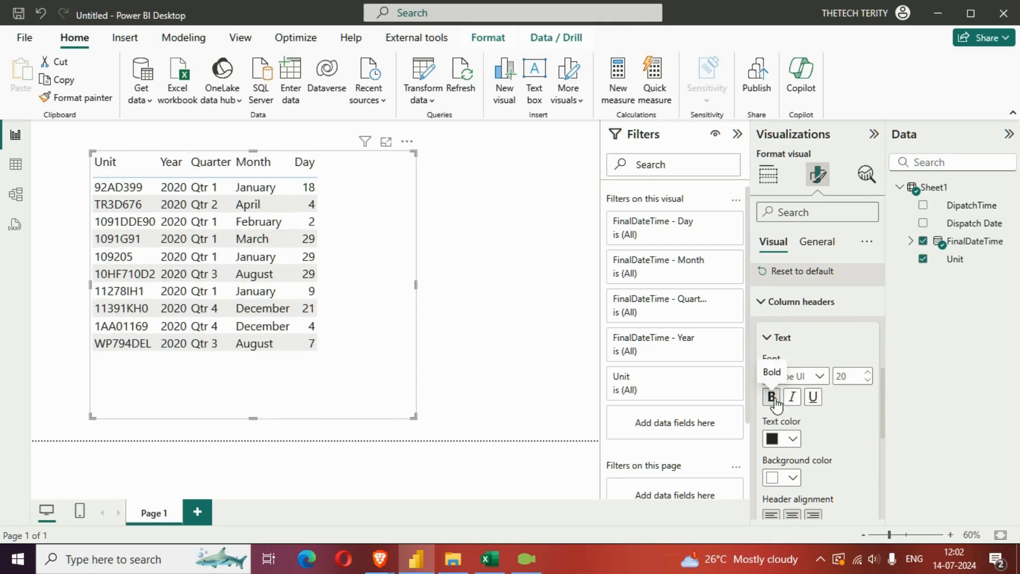
Shrink the table visual's frame to fit more closely around its data, and collapse the Data pane to give the report page more room.
left_click_drag(411, 414, 393, 387)
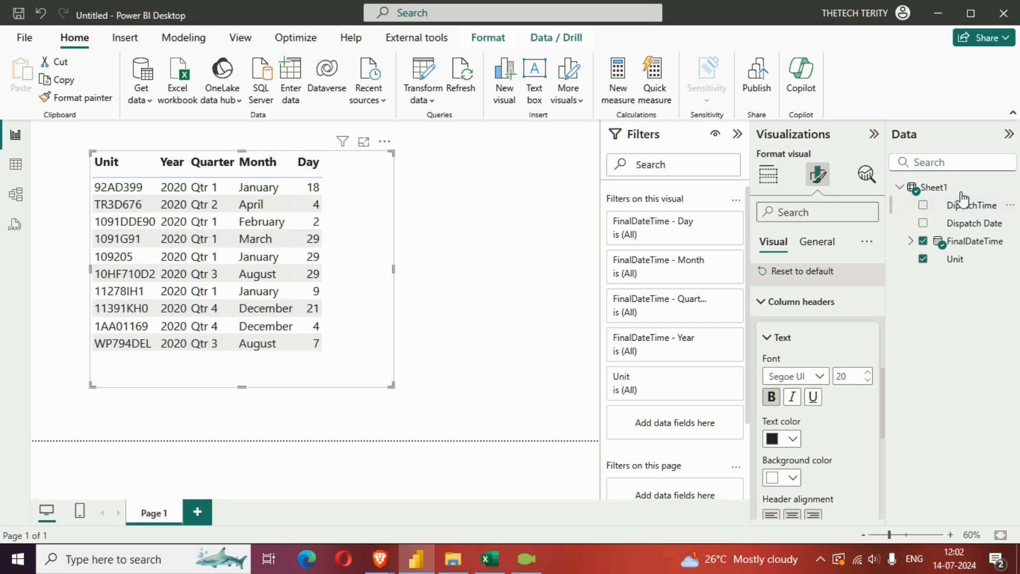
left_click(1009, 135)
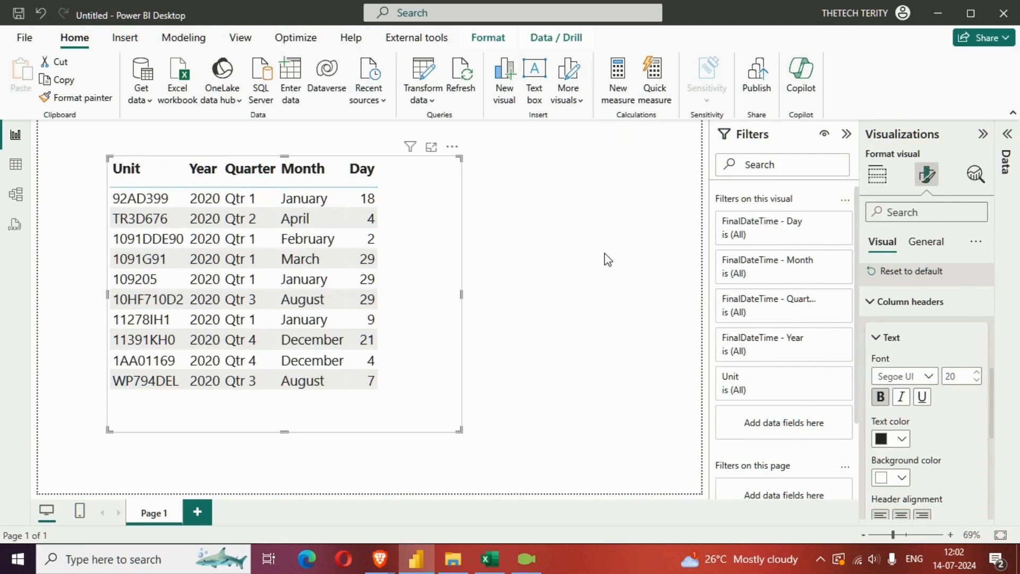
left_click(595, 272)
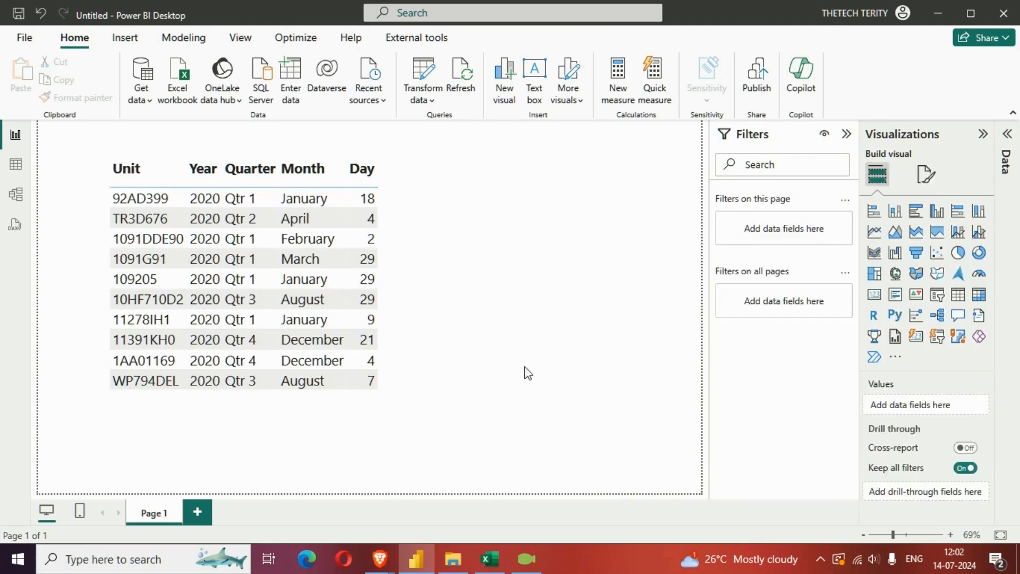
left_click(436, 396)
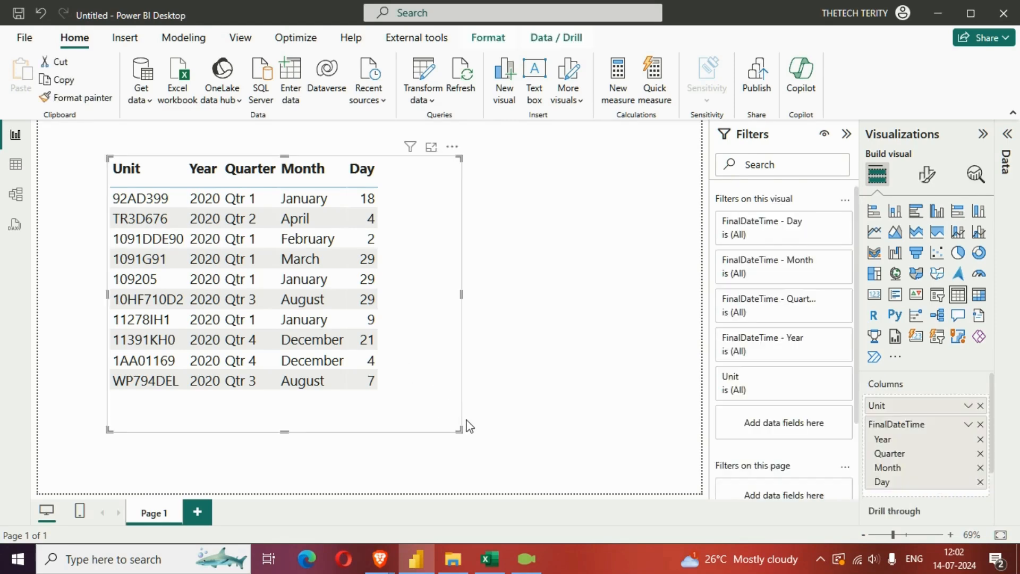
left_click_drag(457, 429, 397, 416)
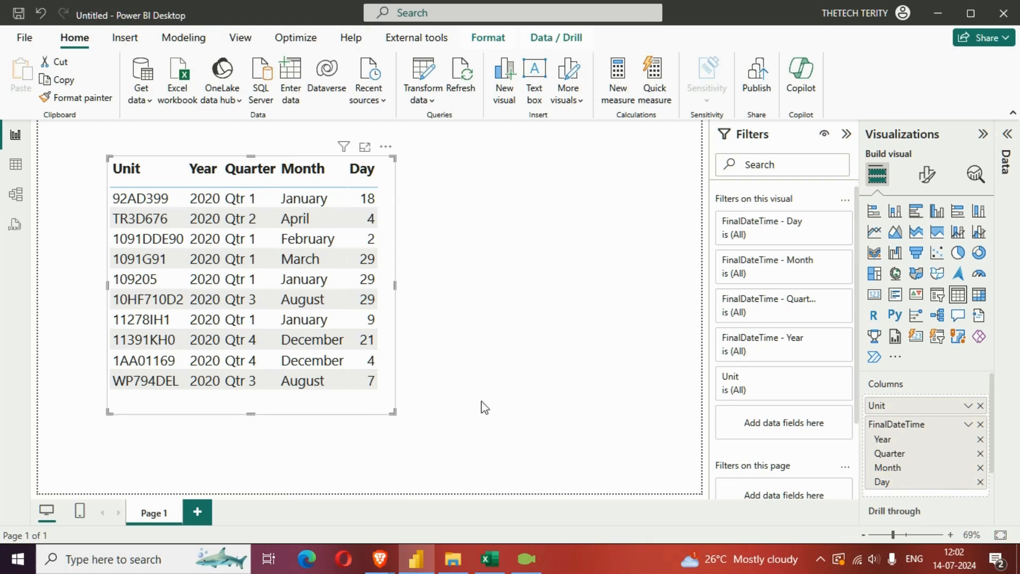
left_click(483, 405)
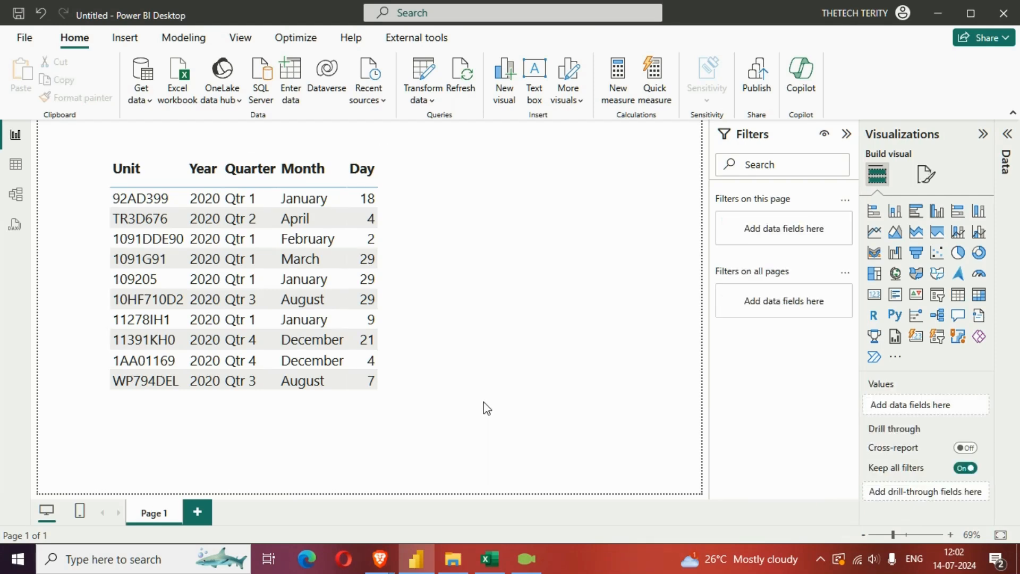